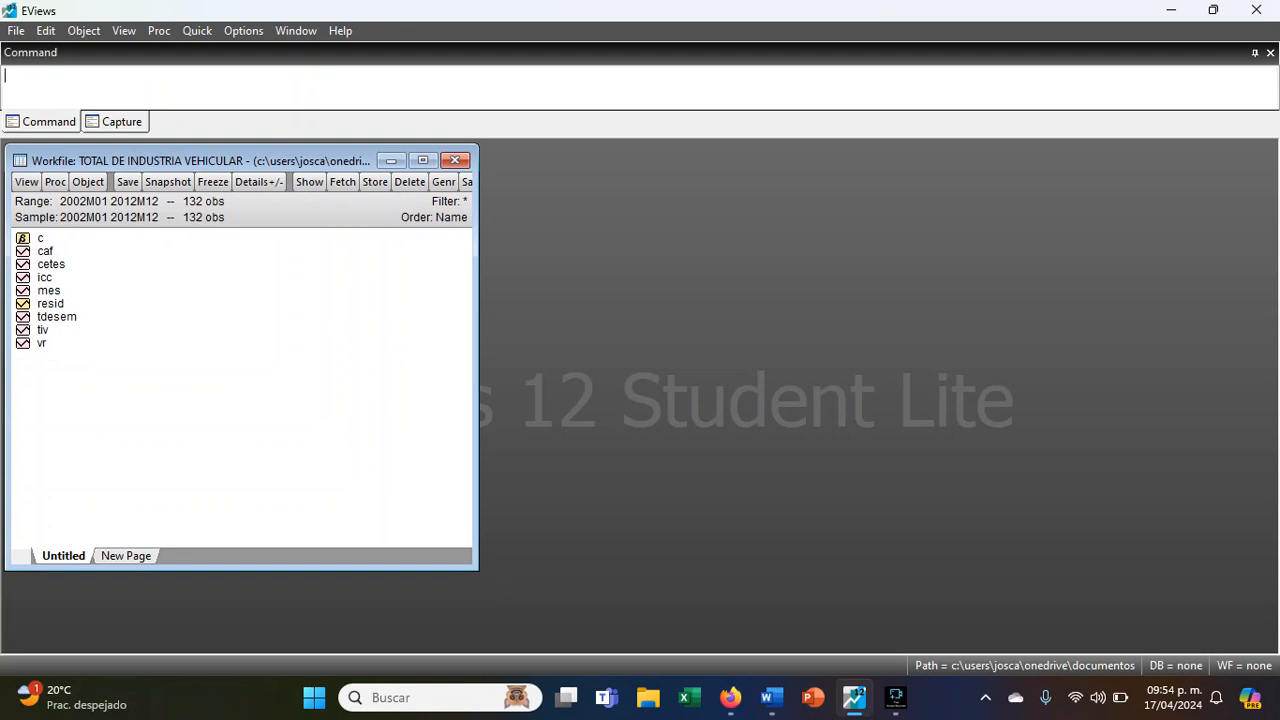
left_click(84, 30)
left_click(16, 31)
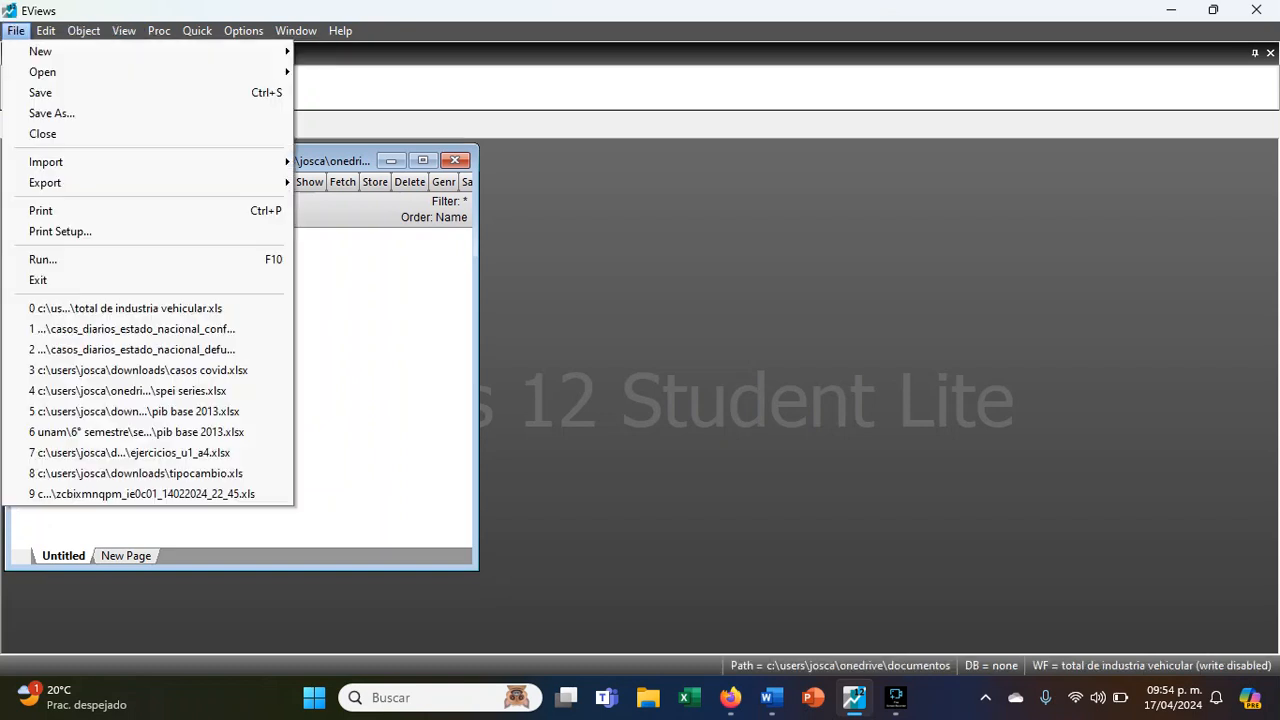
left_click(16, 31)
- Start a new VAR specification with the var command and enter tiv caf cetes icc tdesem vr as endogenous variables
left_click(320, 100)
type("var")
key("Return")
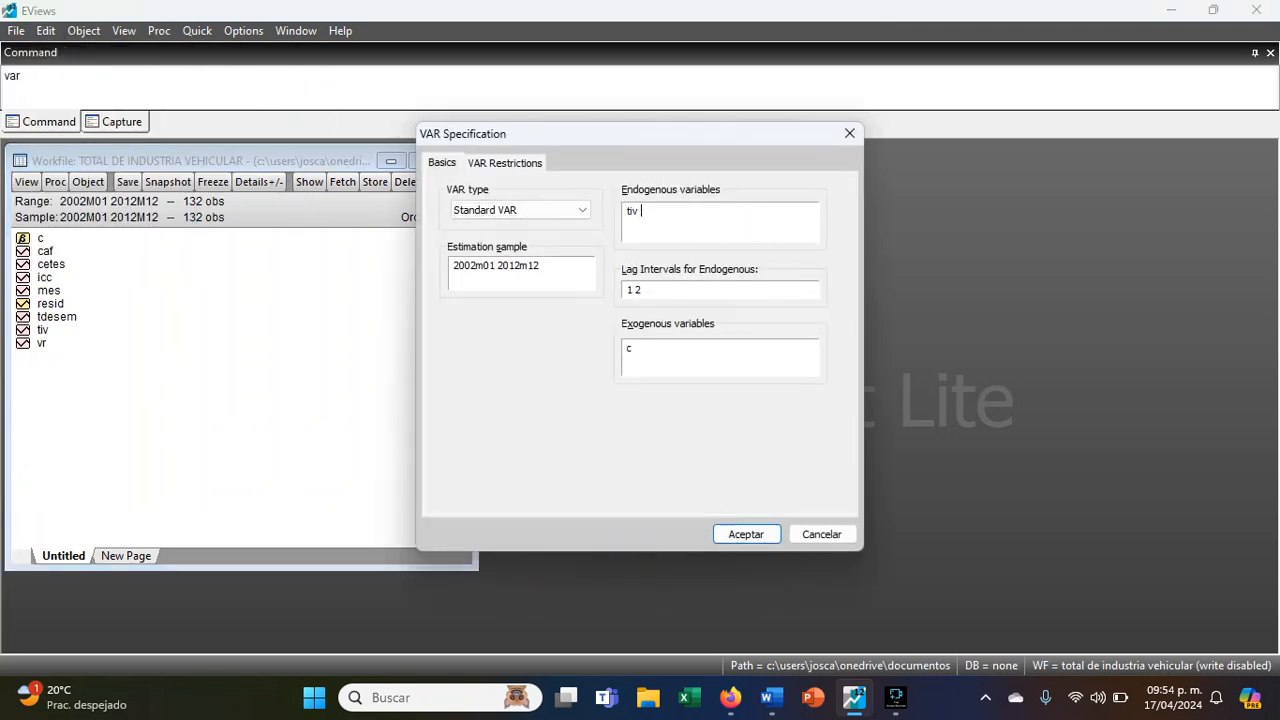
type("tiv caf cetes icc tdesem vr")
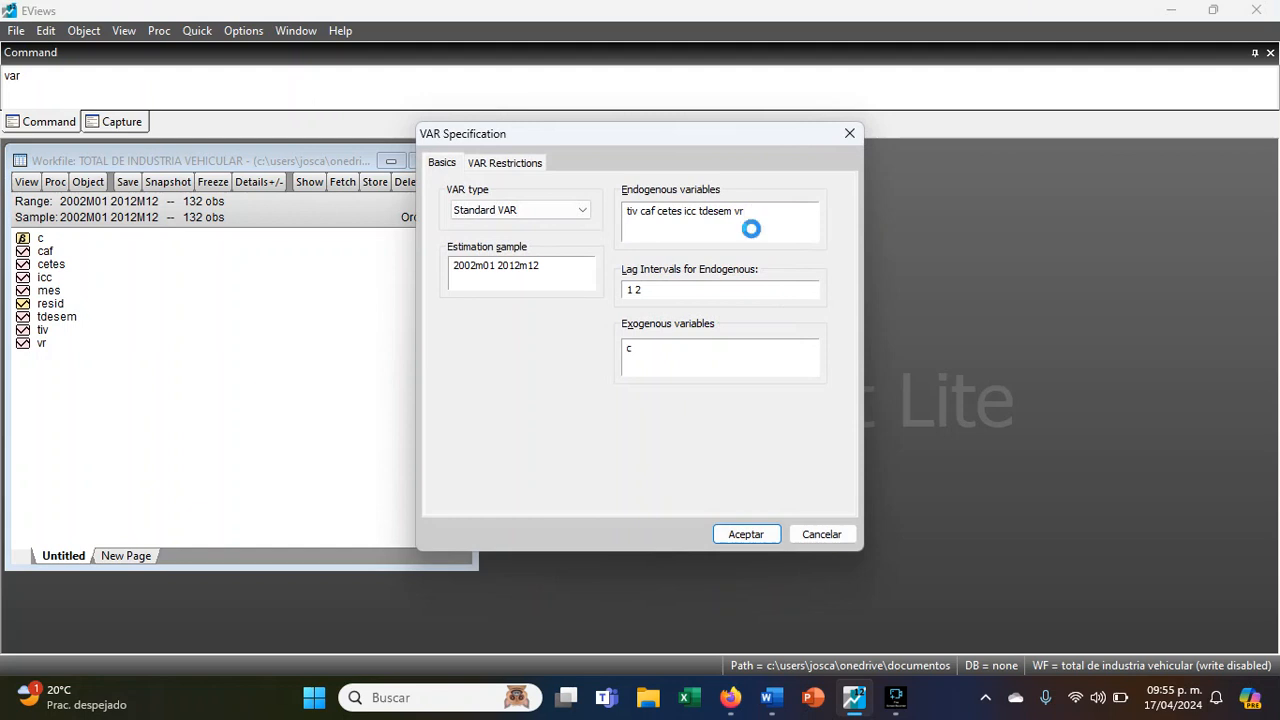
- Set the lag intervals for the endogenous variables to 1 12 and estimate the standard VAR
left_click(686, 289)
key("BackSpace")
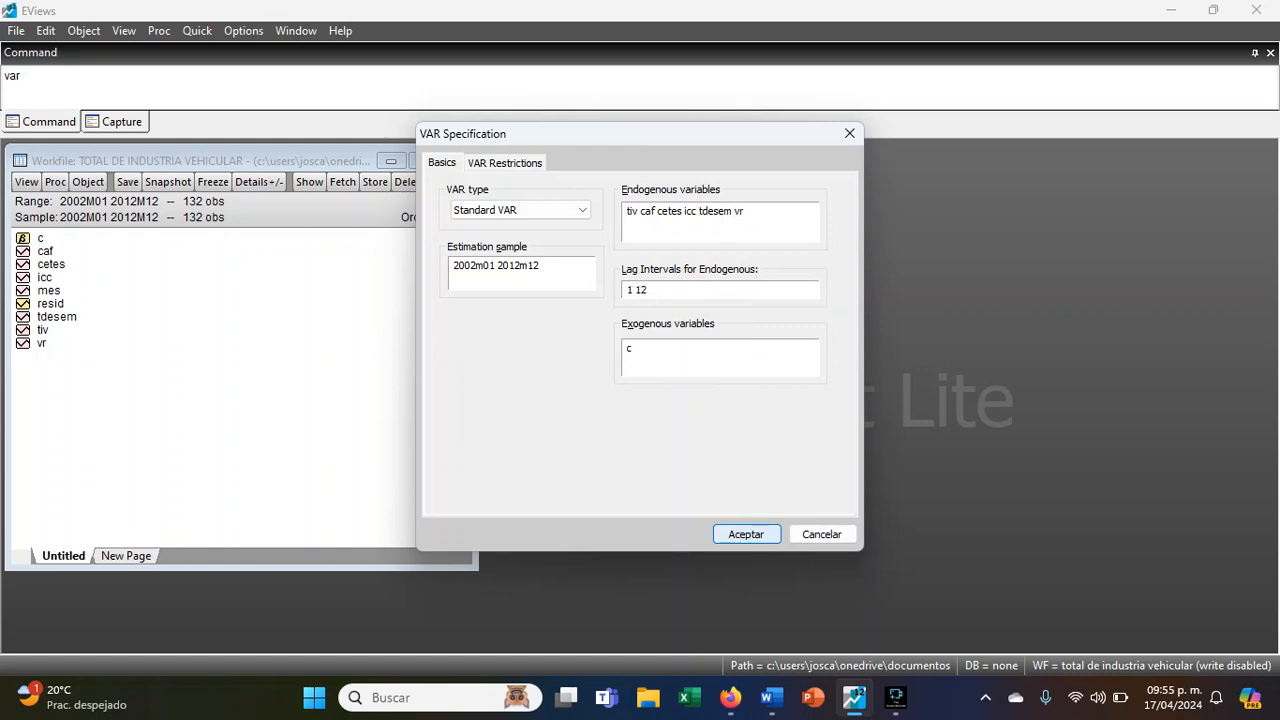
type("12")
left_click(739, 531)
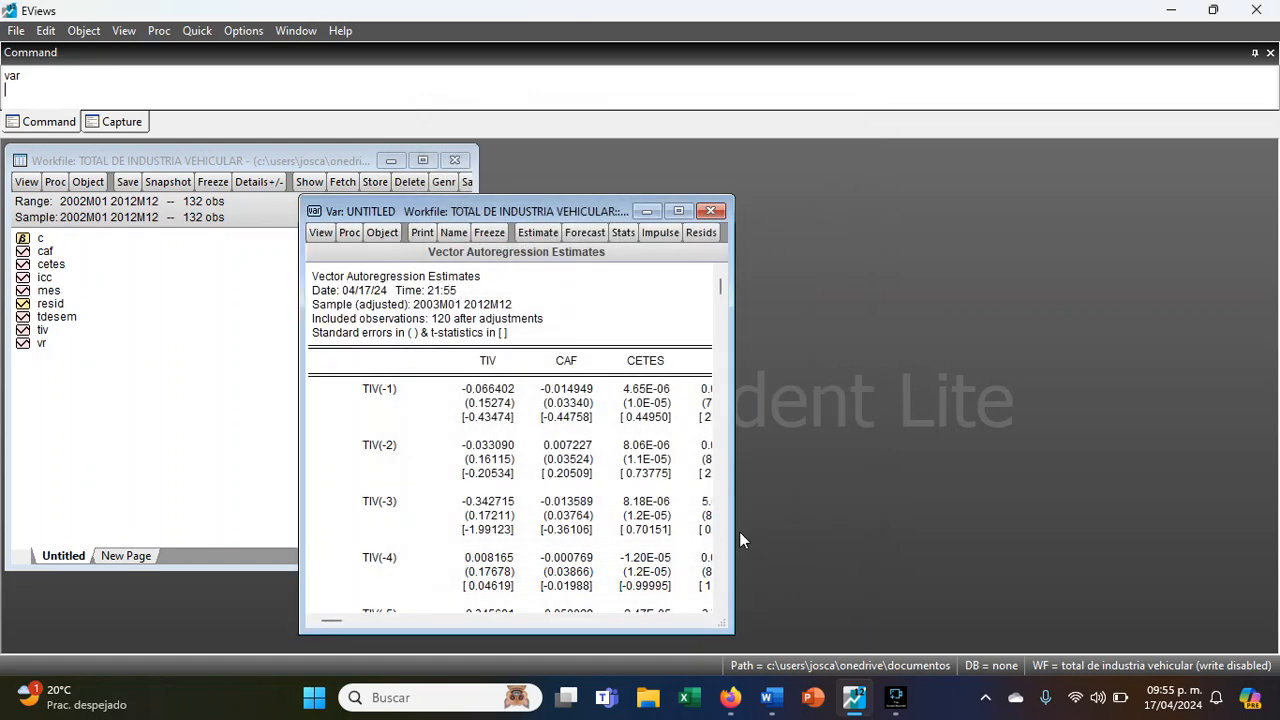
- Name the estimated VAR object var12 and place its window beside the workfile window
left_click_drag(572, 211, 743, 151)
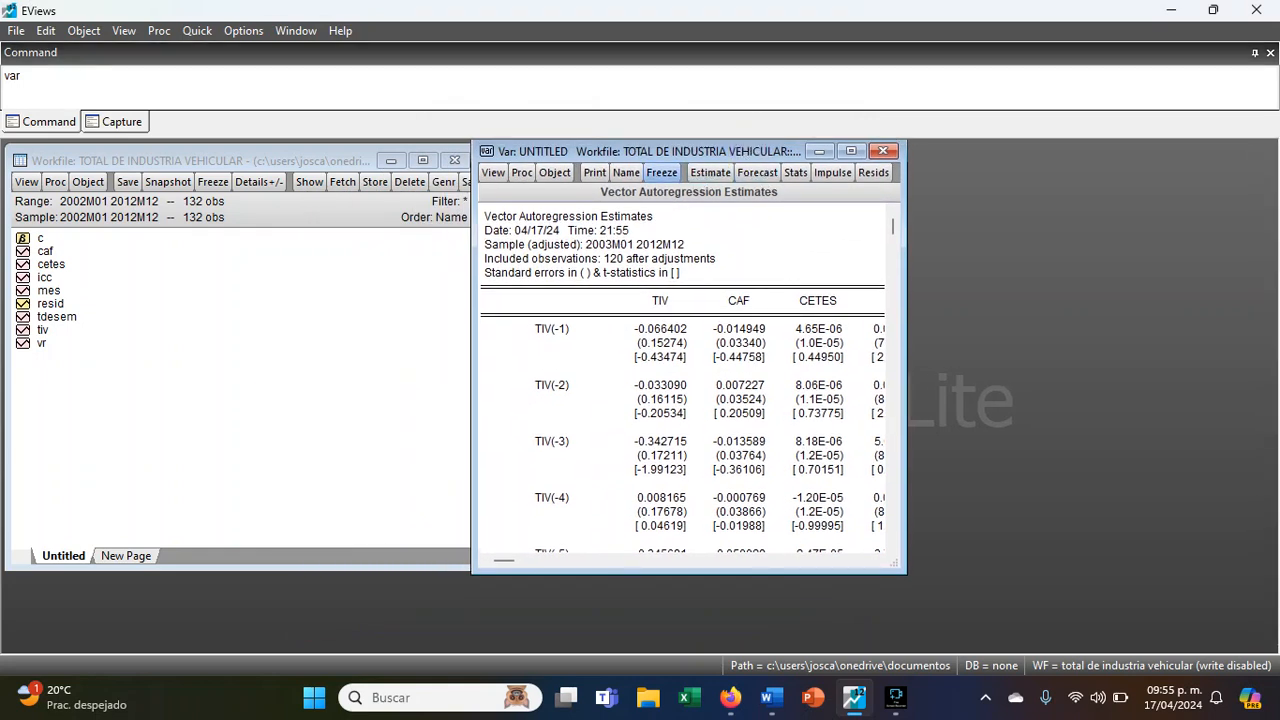
left_click(626, 172)
type("var12")
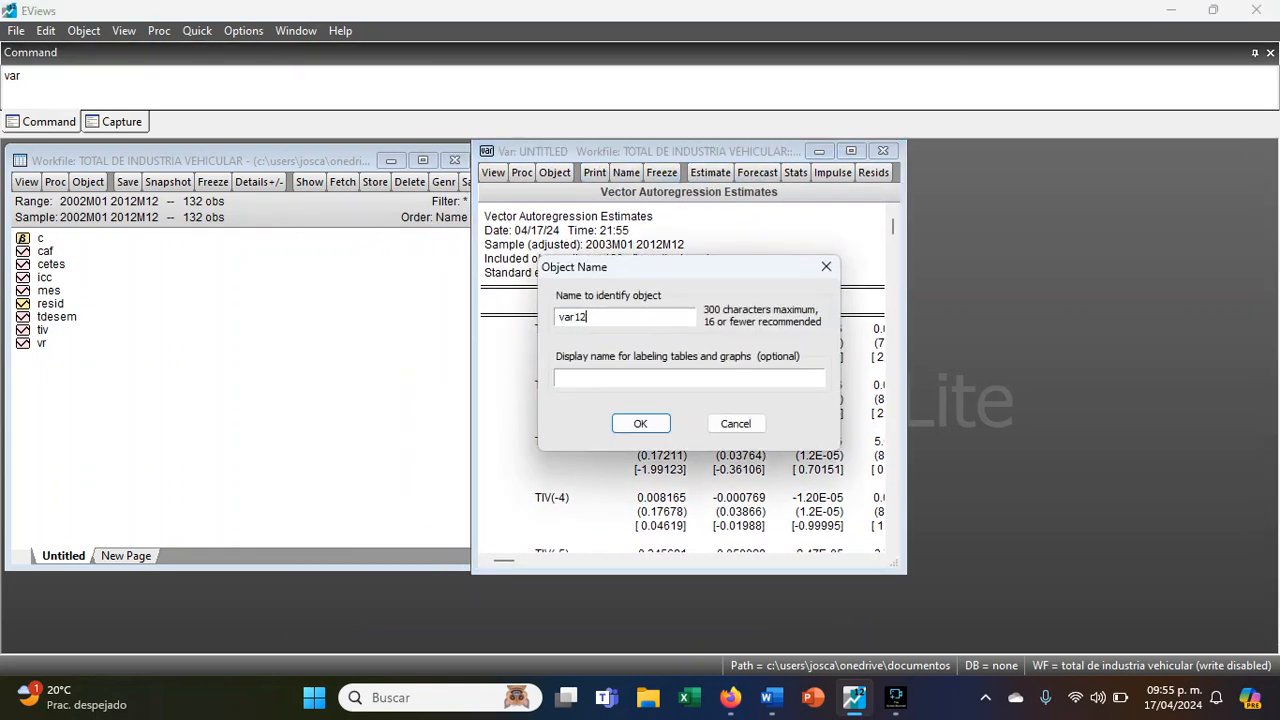
key("Return")
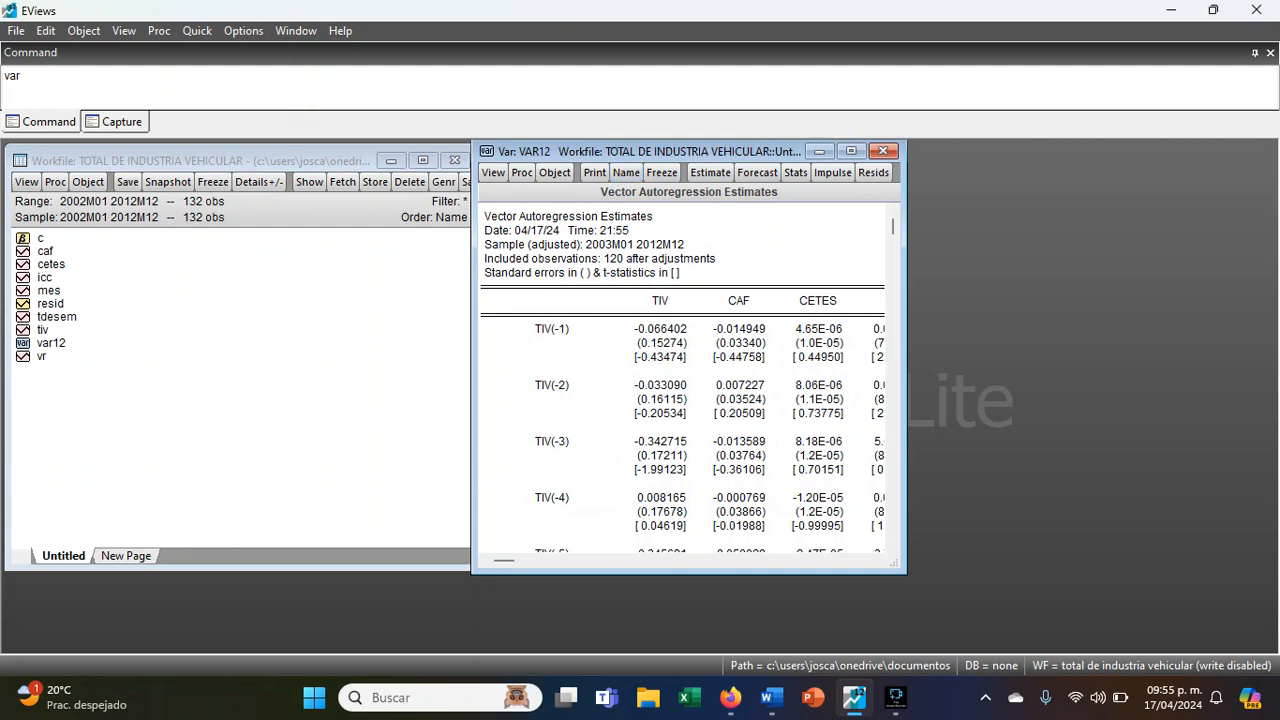
left_click_drag(714, 160, 744, 165)
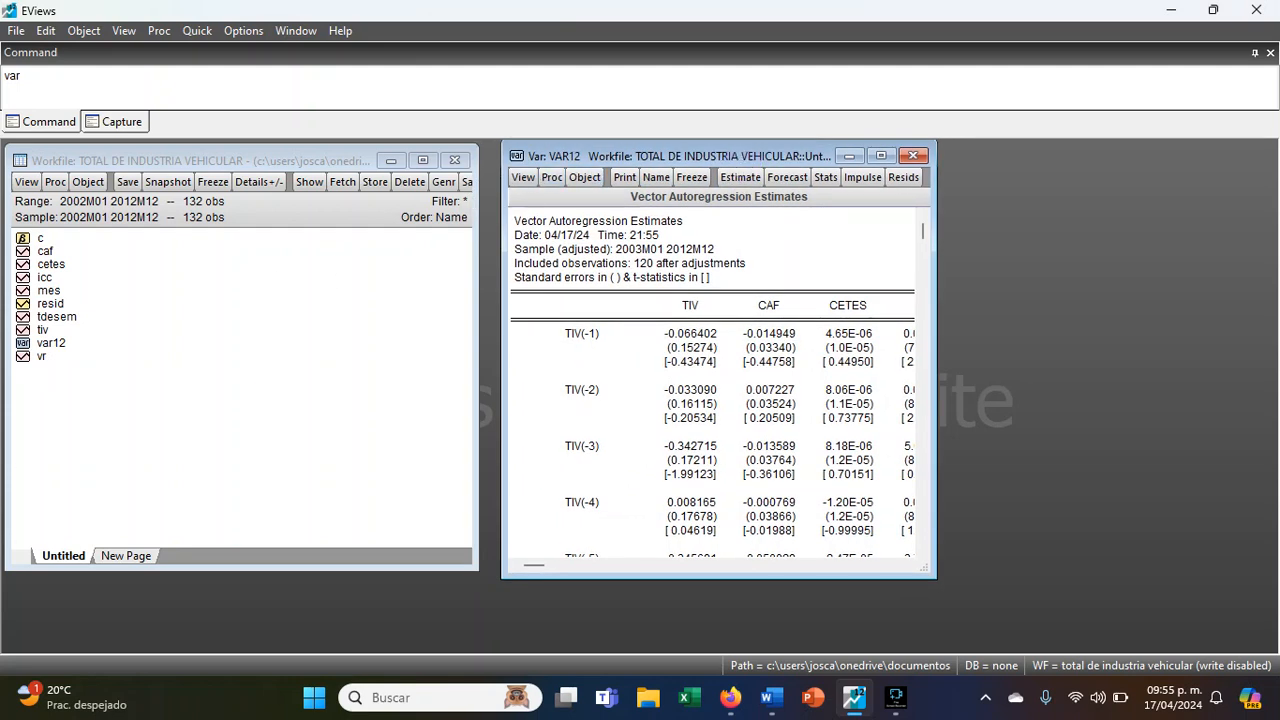
- Display the AR roots graph of the VAR's lag structure
left_click(527, 179)
mouse_move(607, 340)
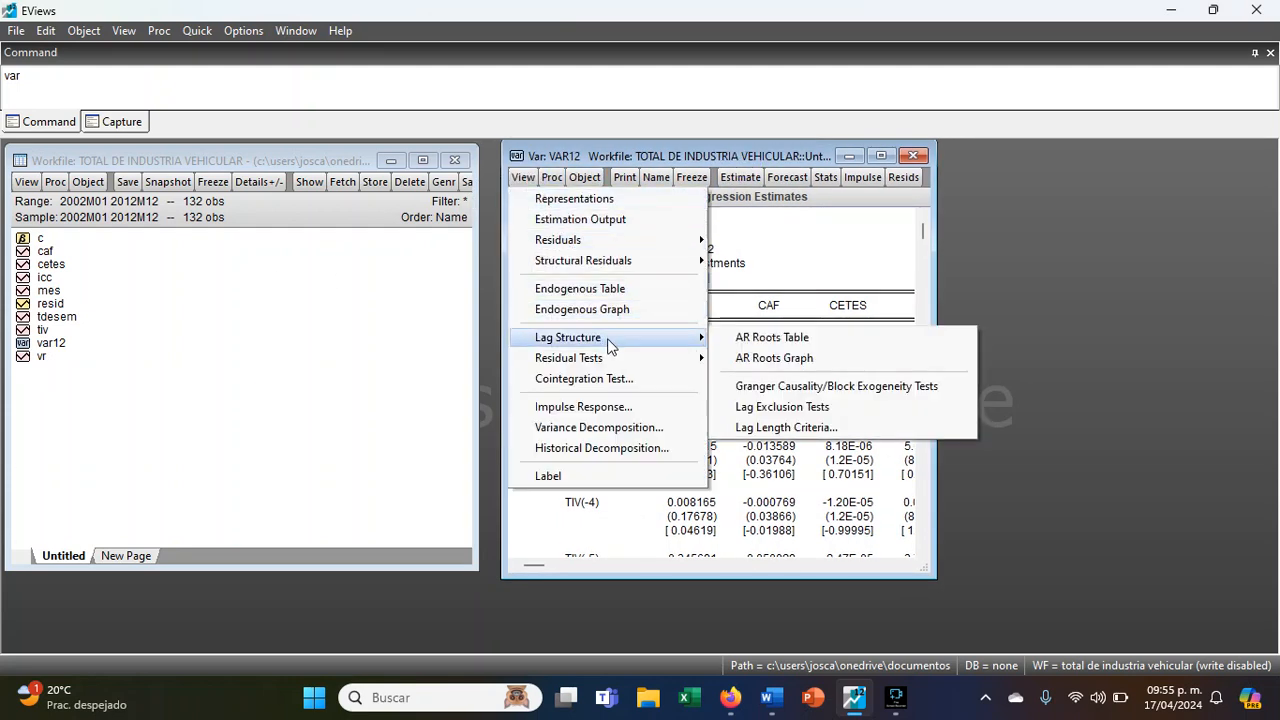
left_click(772, 358)
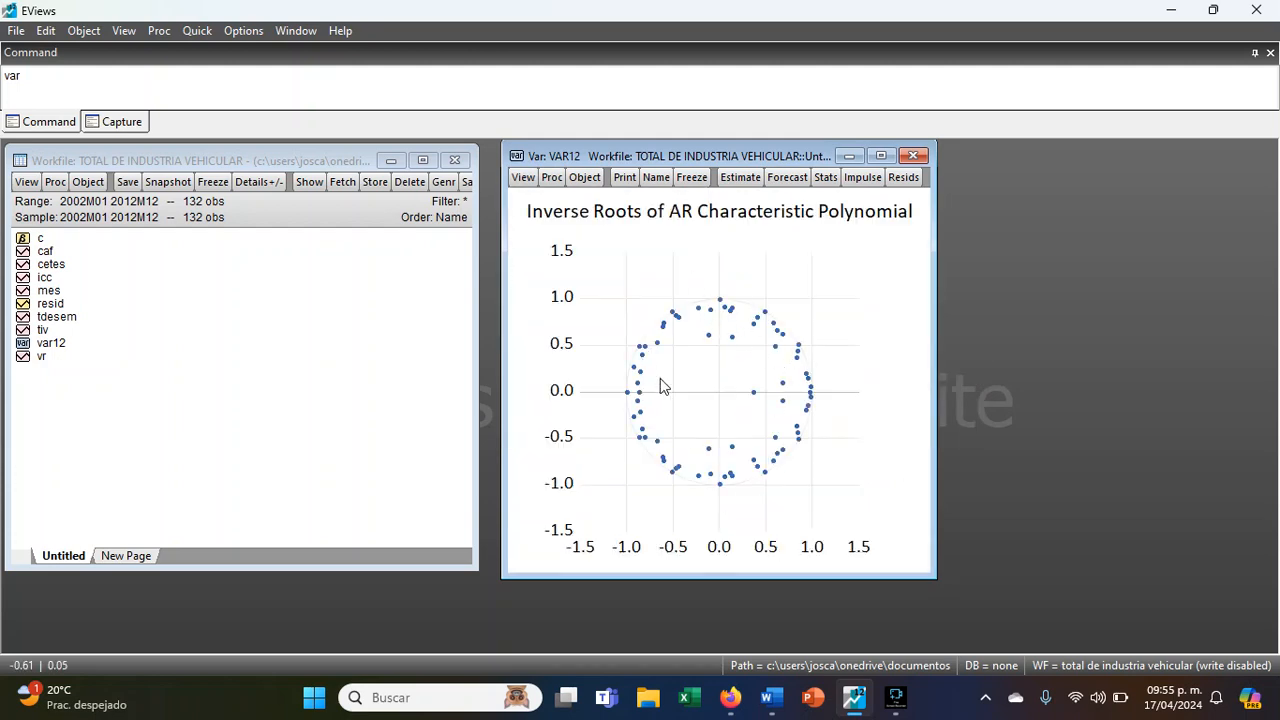
- Display the AR roots table for the VAR and read the stability conclusion at its end
left_click(522, 177)
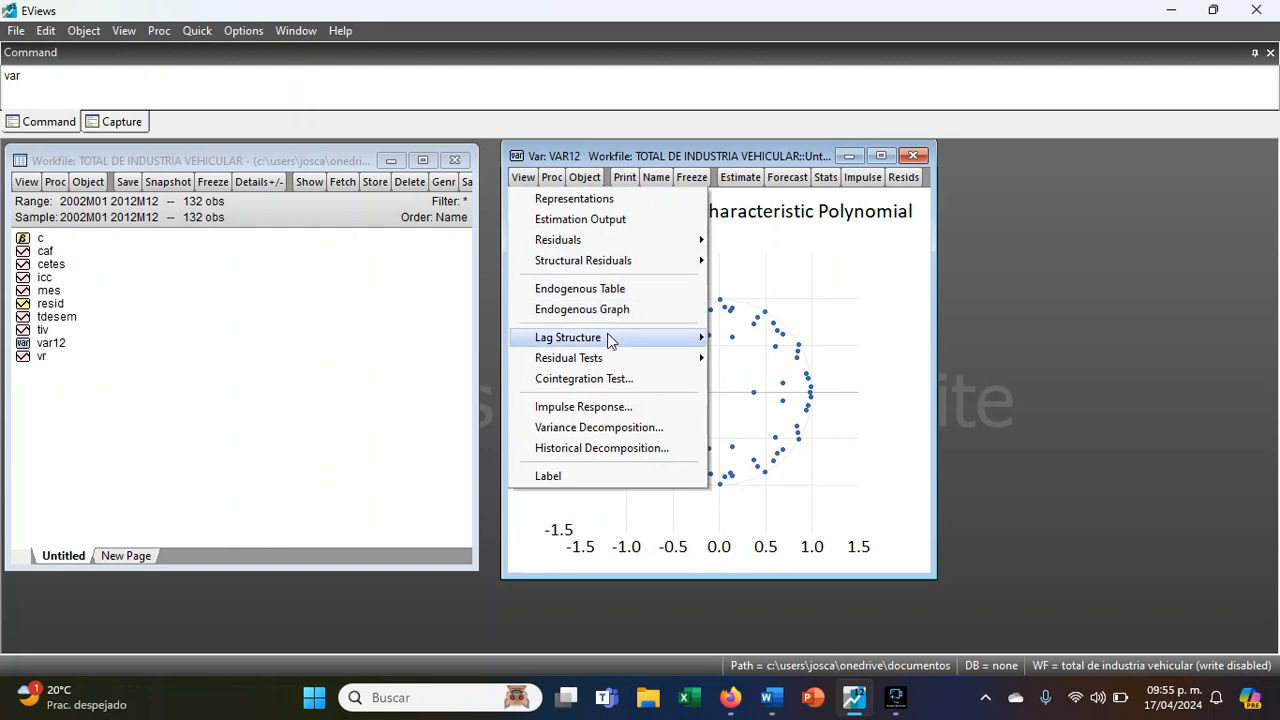
mouse_move(609, 341)
left_click(770, 337)
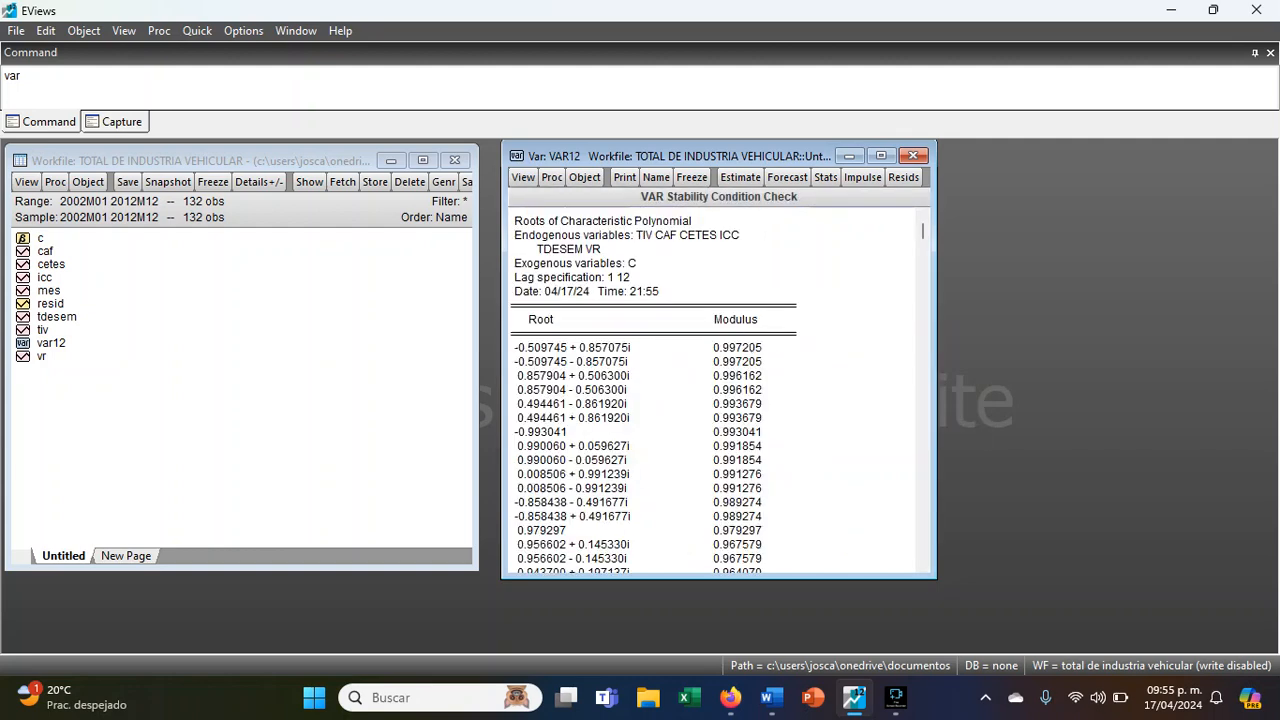
scroll(808, 345, "down", 10)
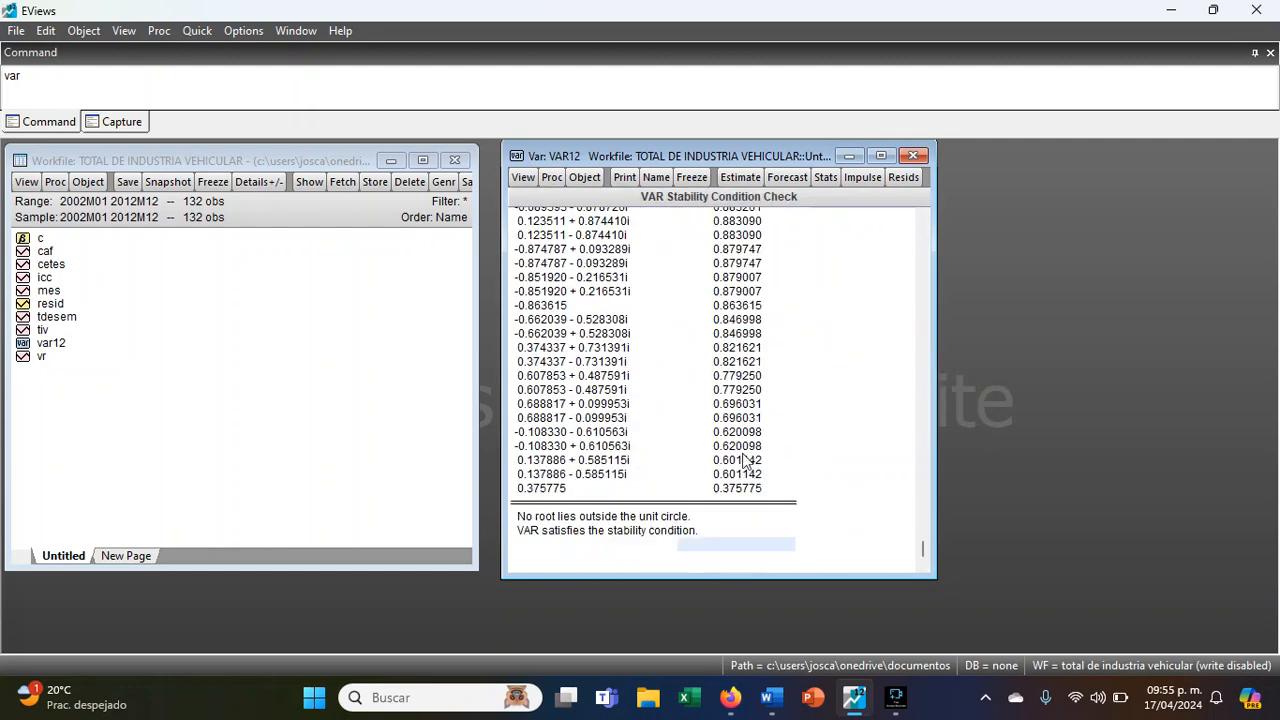
left_click(537, 532)
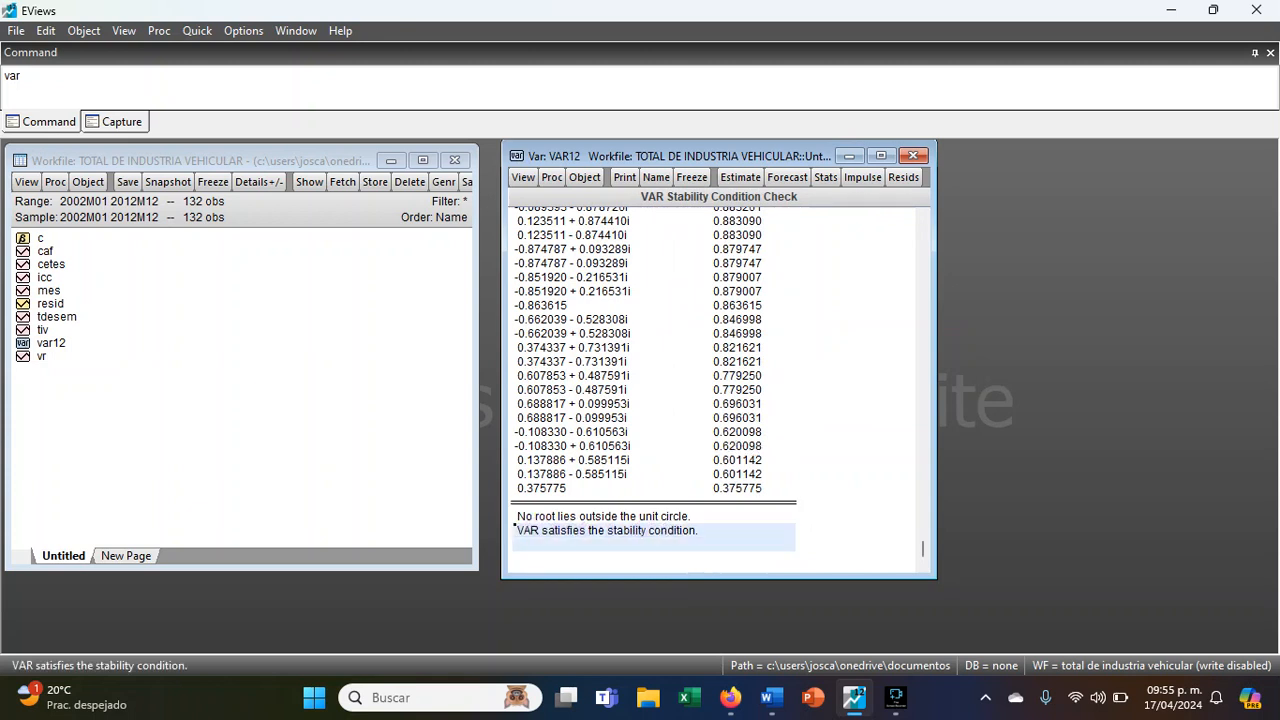
left_click_drag(698, 528, 735, 518)
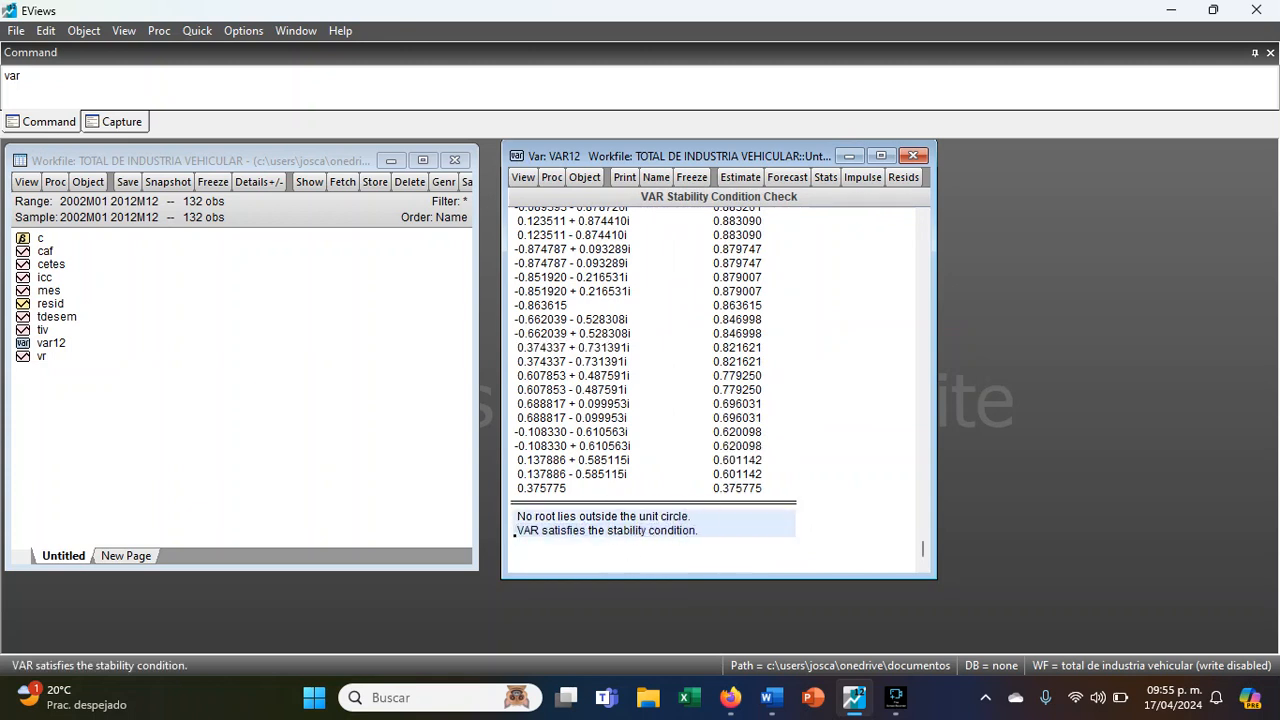
- Run the residual autocorrelation LM test on the VAR with 12 lags included
left_click(523, 177)
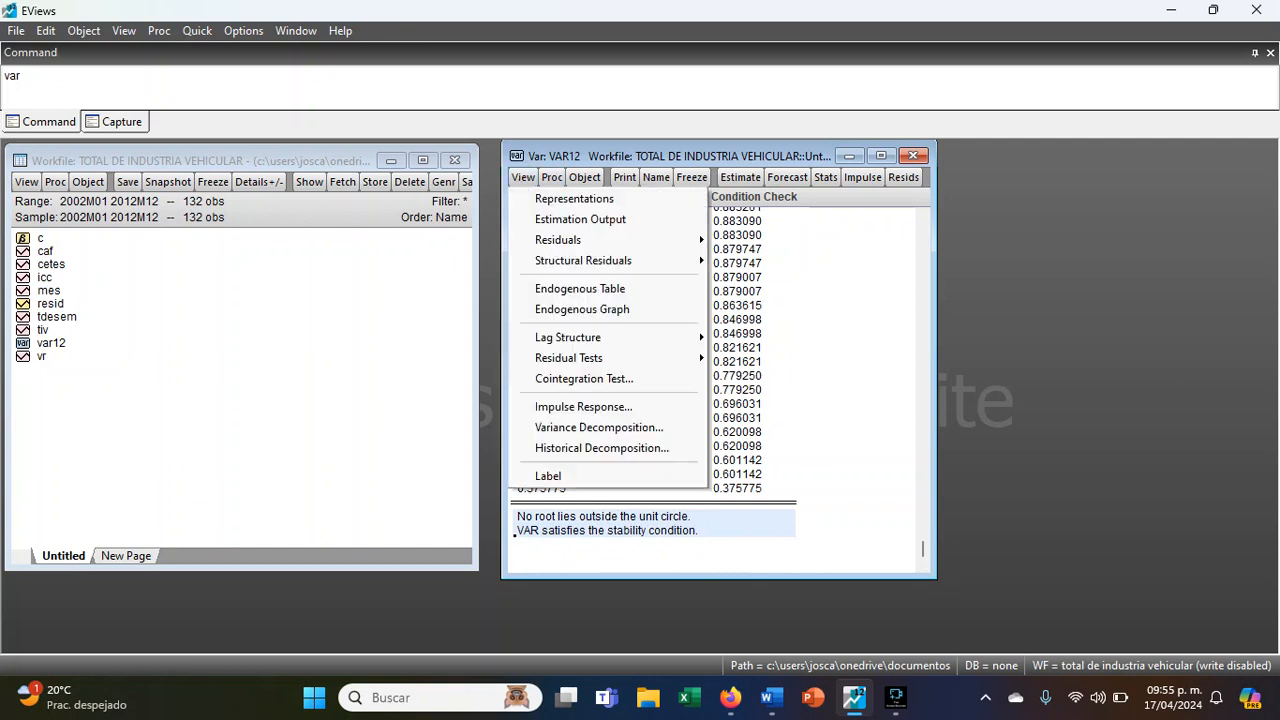
mouse_move(622, 360)
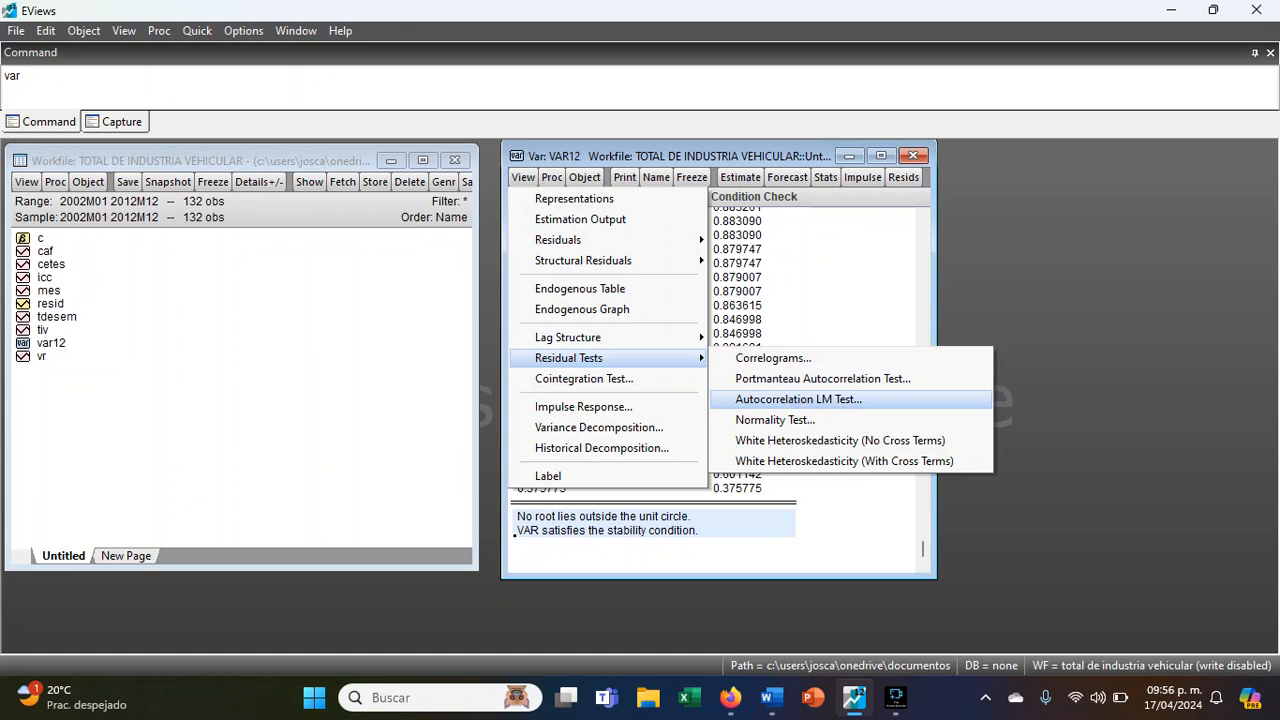
left_click(800, 399)
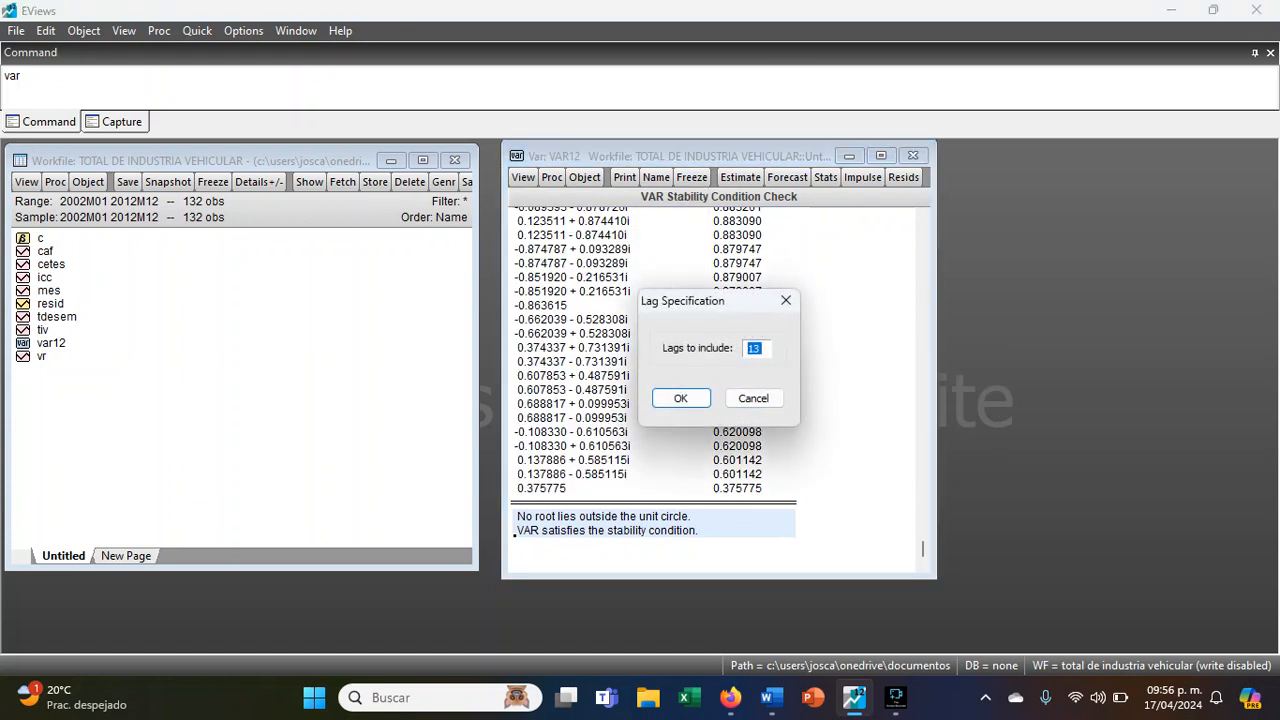
type("12")
left_click(676, 399)
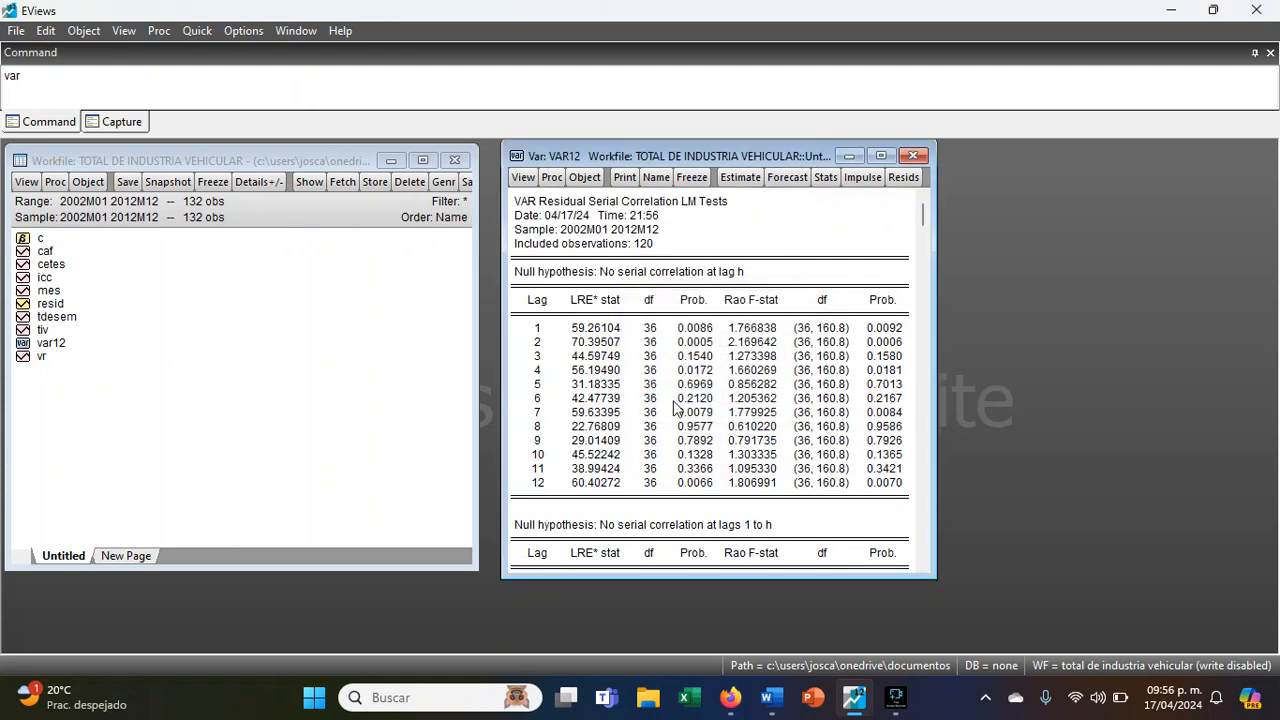
- Enlarge the VAR window and examine the LM test results for serial correlation at lags 1 to h
scroll(762, 380, "down", 5)
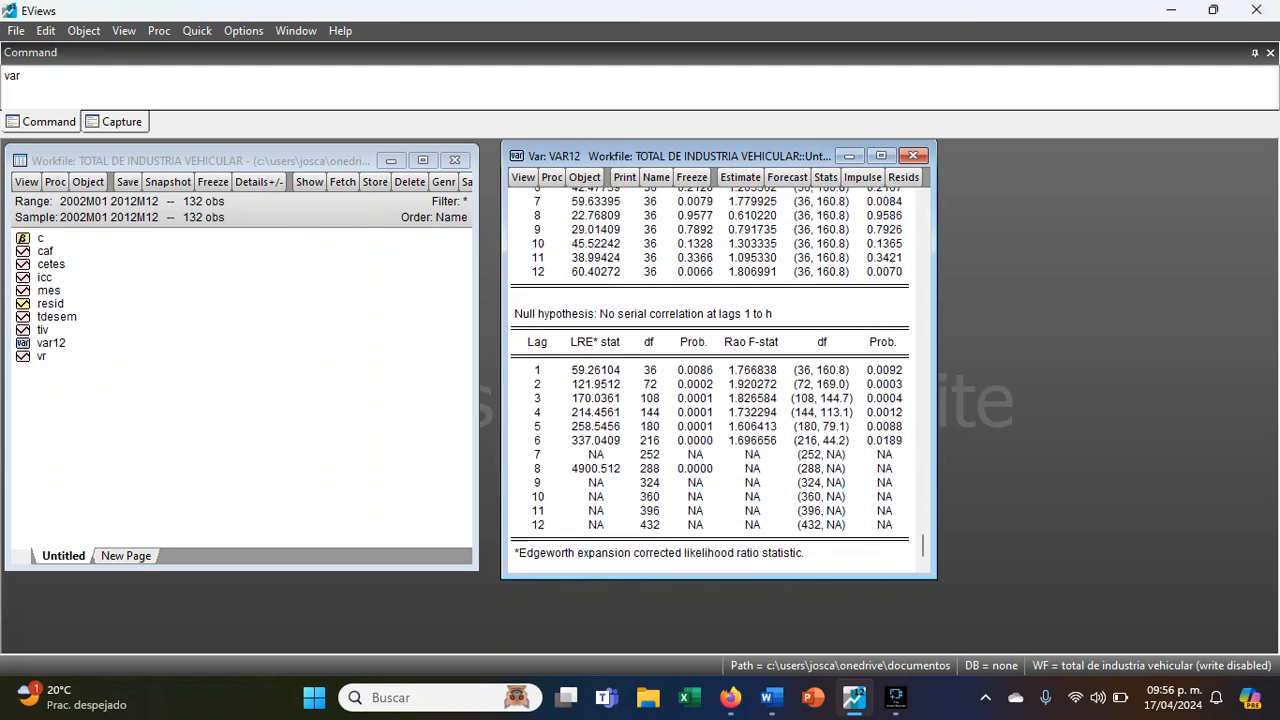
scroll(833, 433, "up", 5)
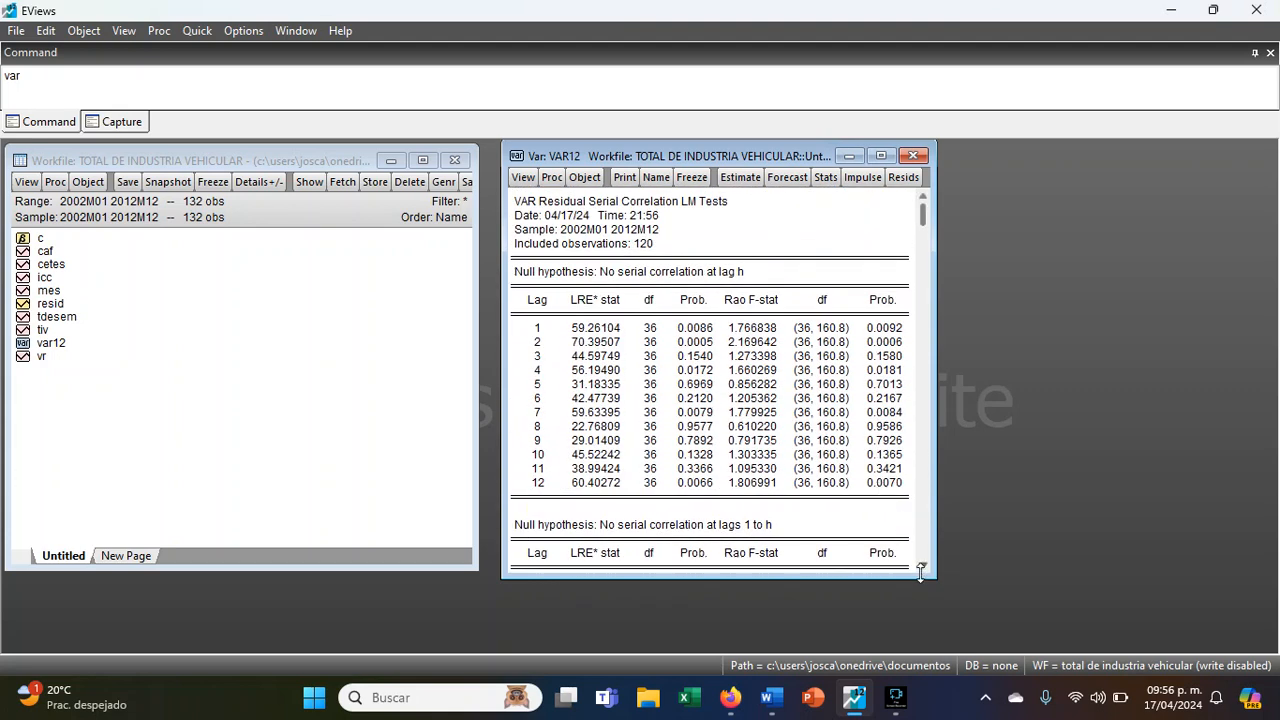
left_click_drag(934, 576, 1108, 629)
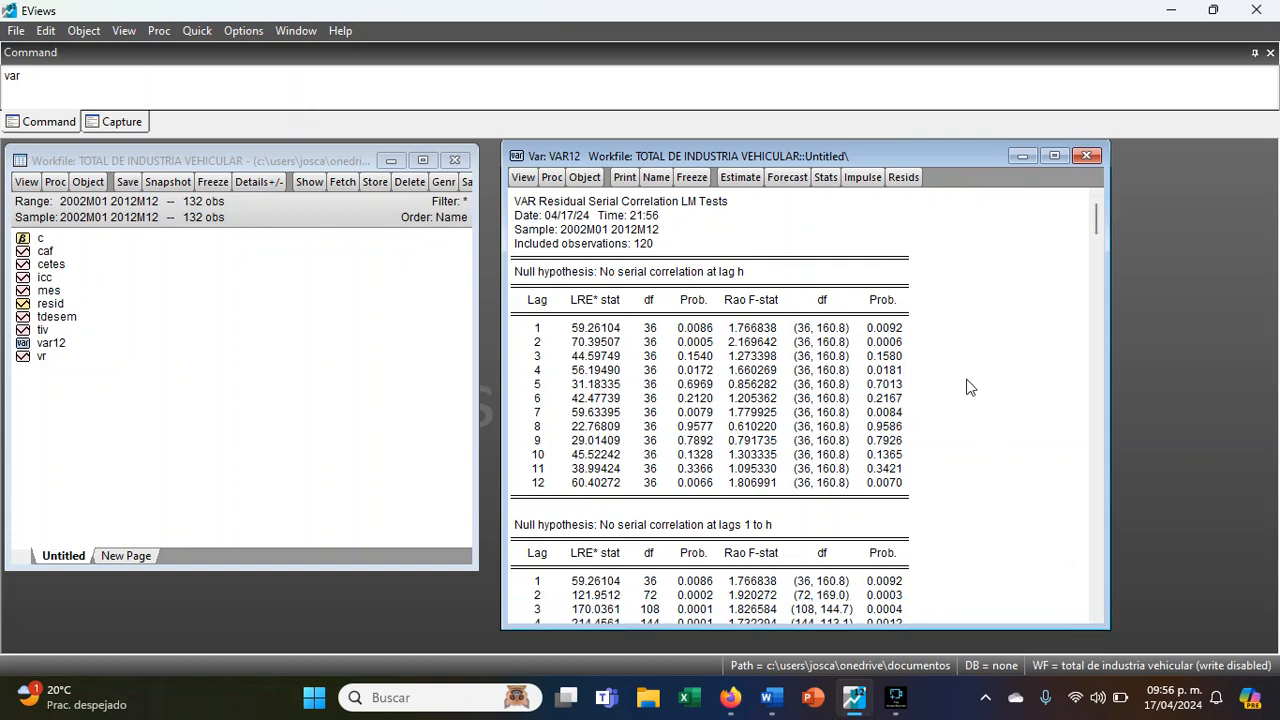
scroll(915, 472, "down", 3)
scroll(804, 405, "down", 3)
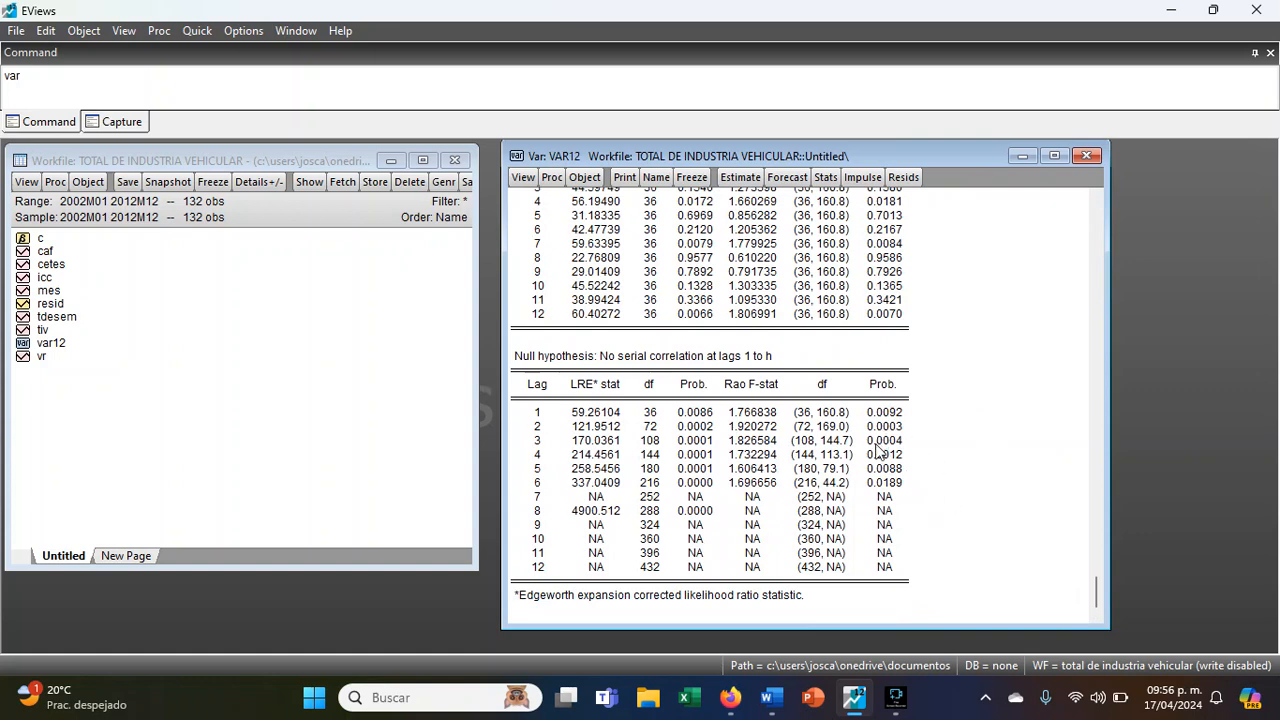
left_click_drag(720, 490, 900, 572)
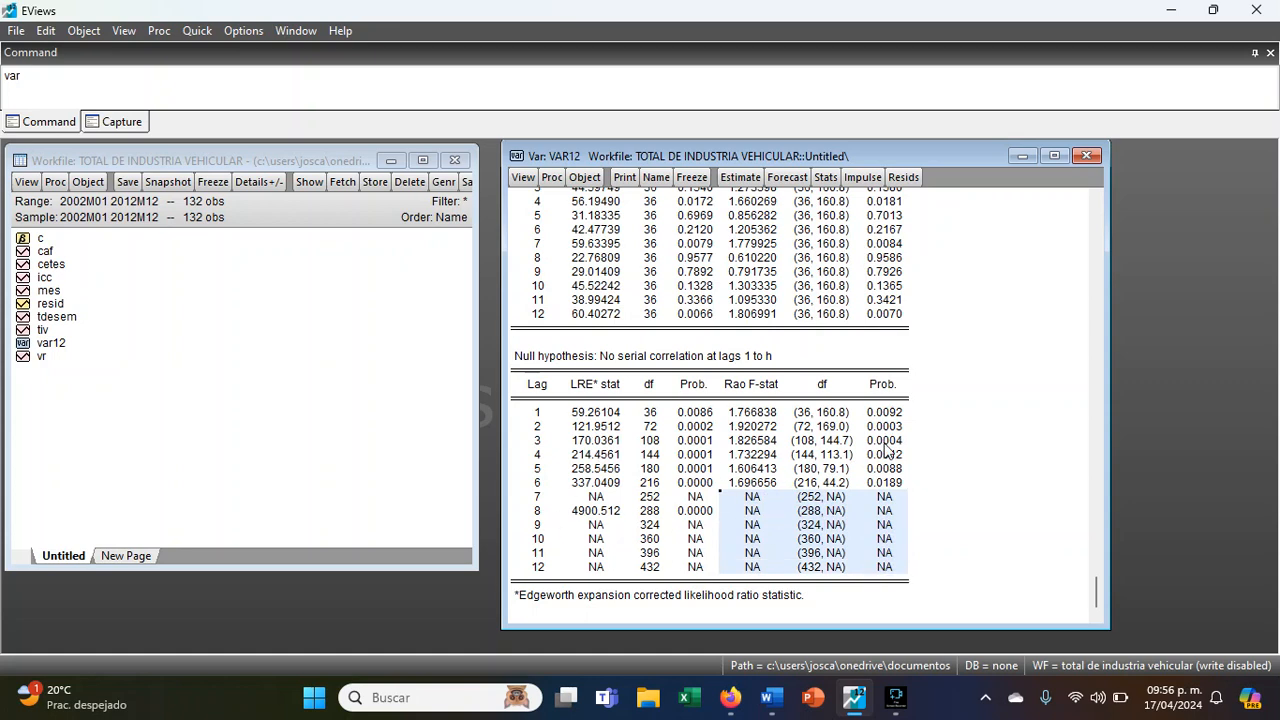
scroll(891, 425, "up", 4)
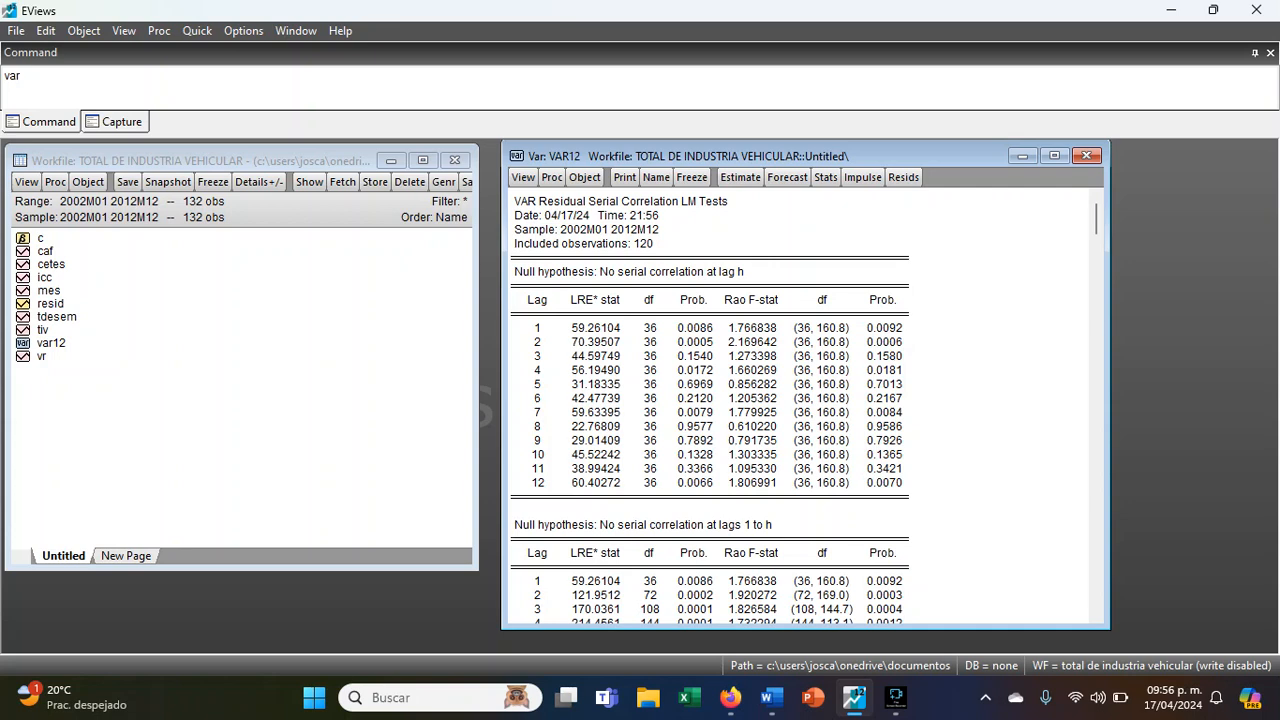
- Check the Rao F-statistic probabilities at lags 1, 2, 4, 7 and 12 in the lag h serial correlation table
left_click(886, 329)
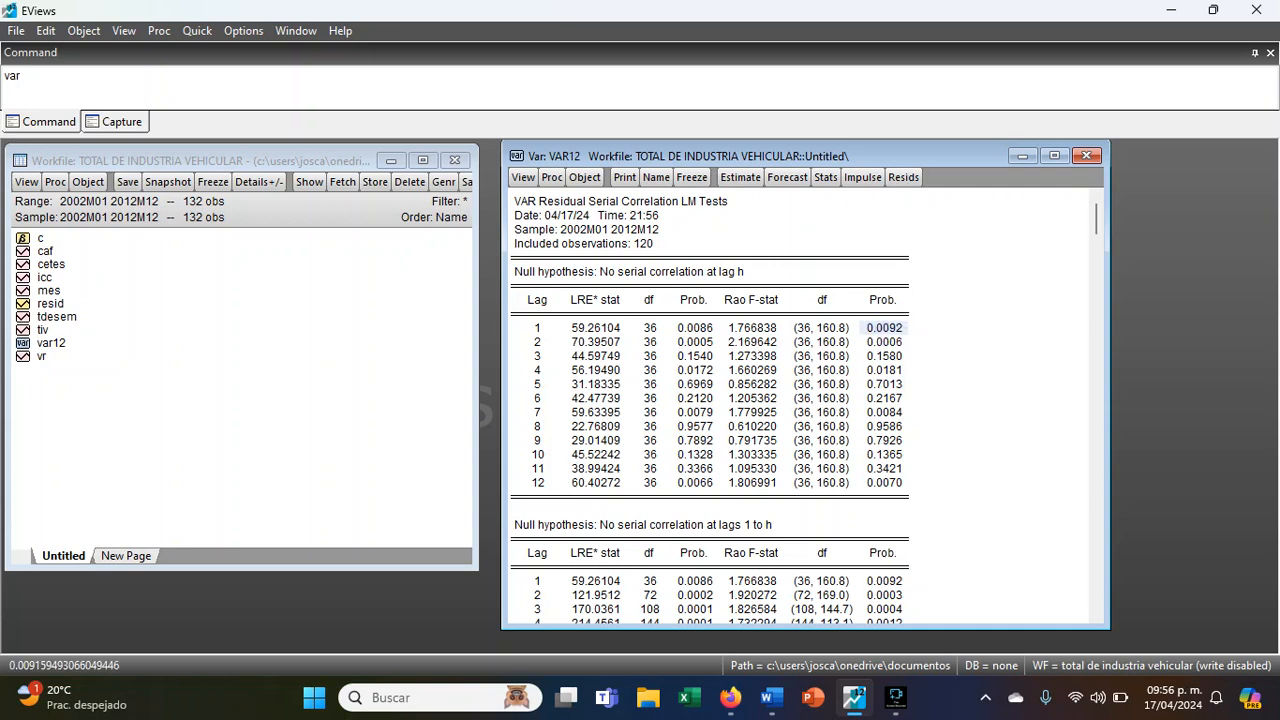
left_click_drag(897, 345, 894, 341)
left_click(894, 340)
left_click(866, 372)
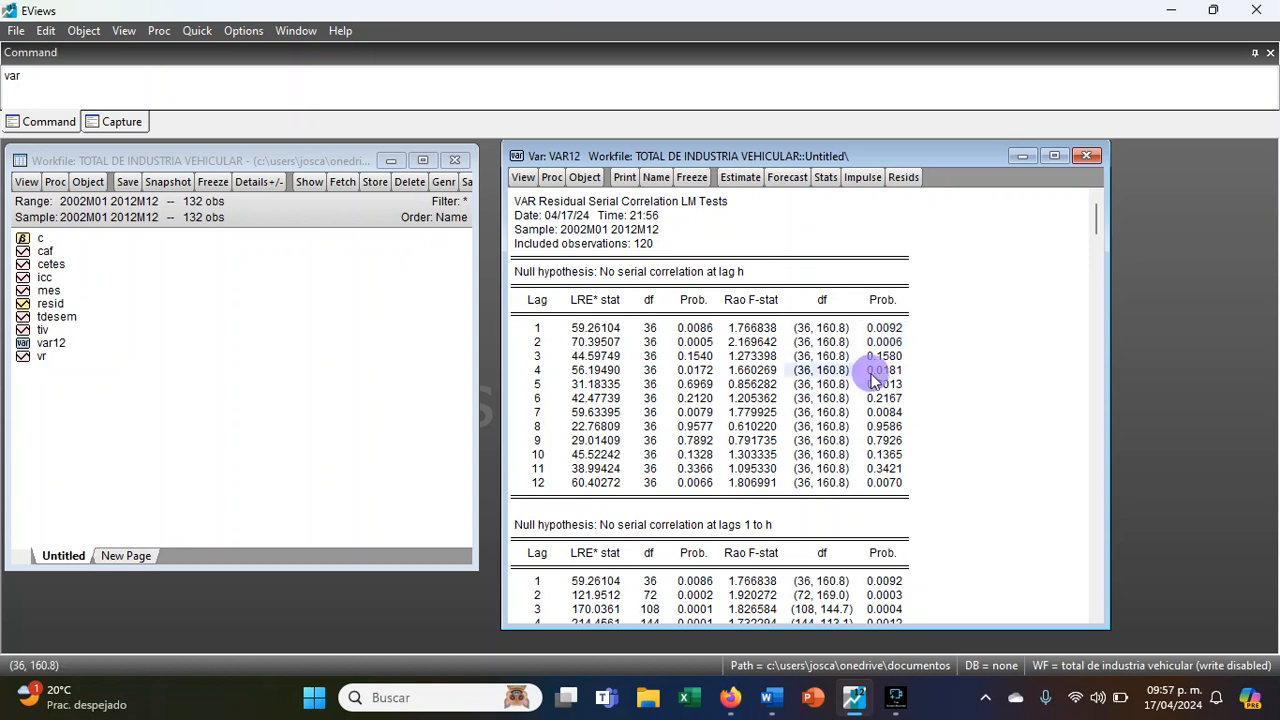
left_click(884, 411)
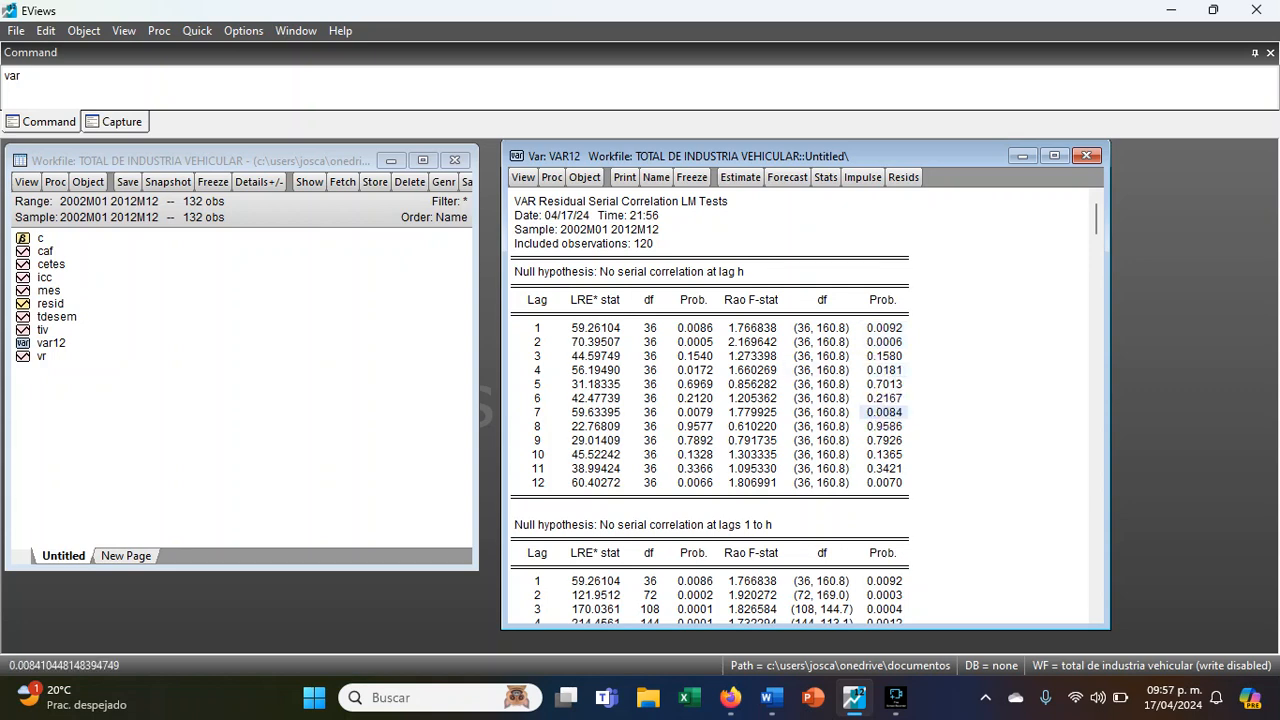
left_click_drag(865, 480, 886, 483)
- Try to run the White heteroskedasticity test without cross terms on the VAR residuals
left_click(522, 182)
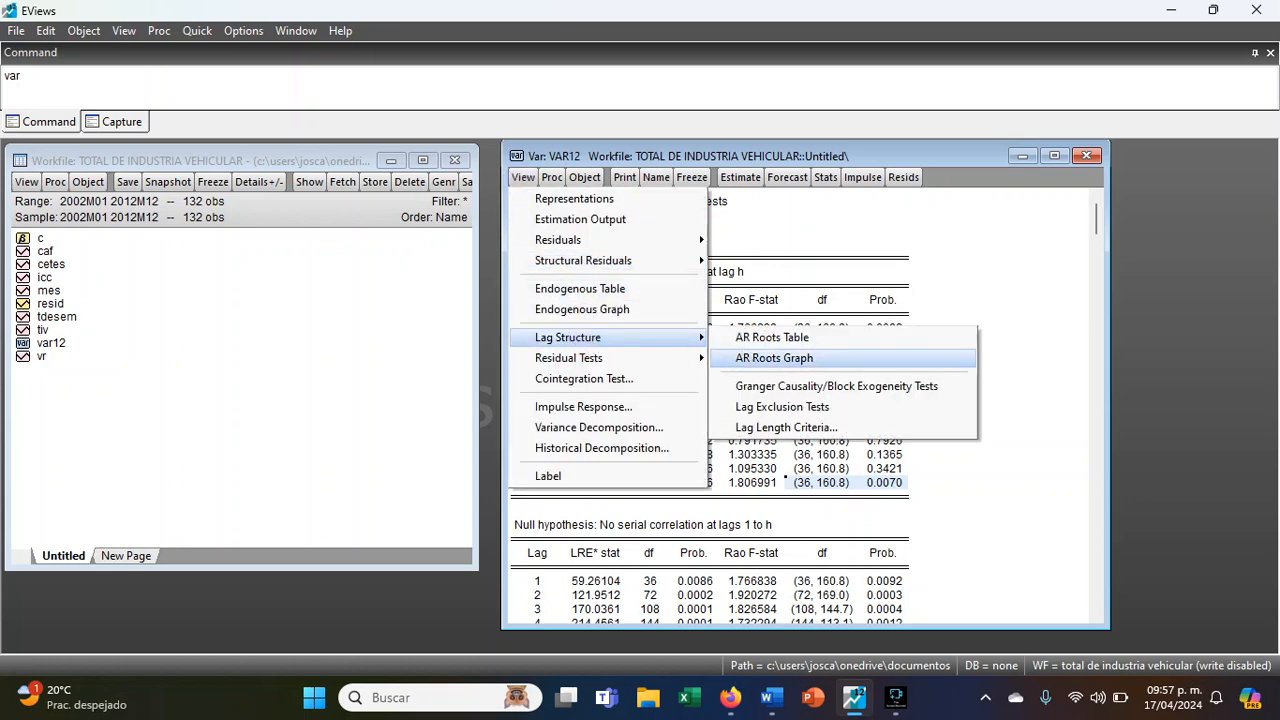
mouse_move(690, 366)
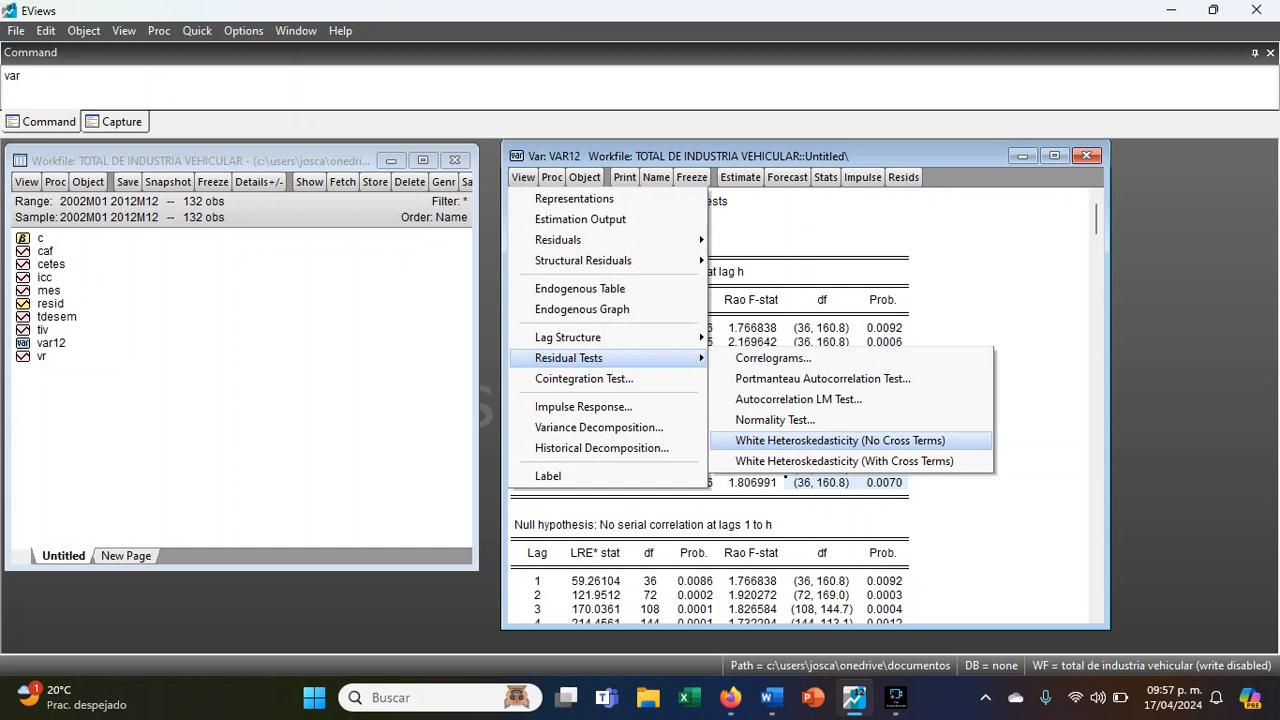
left_click(780, 441)
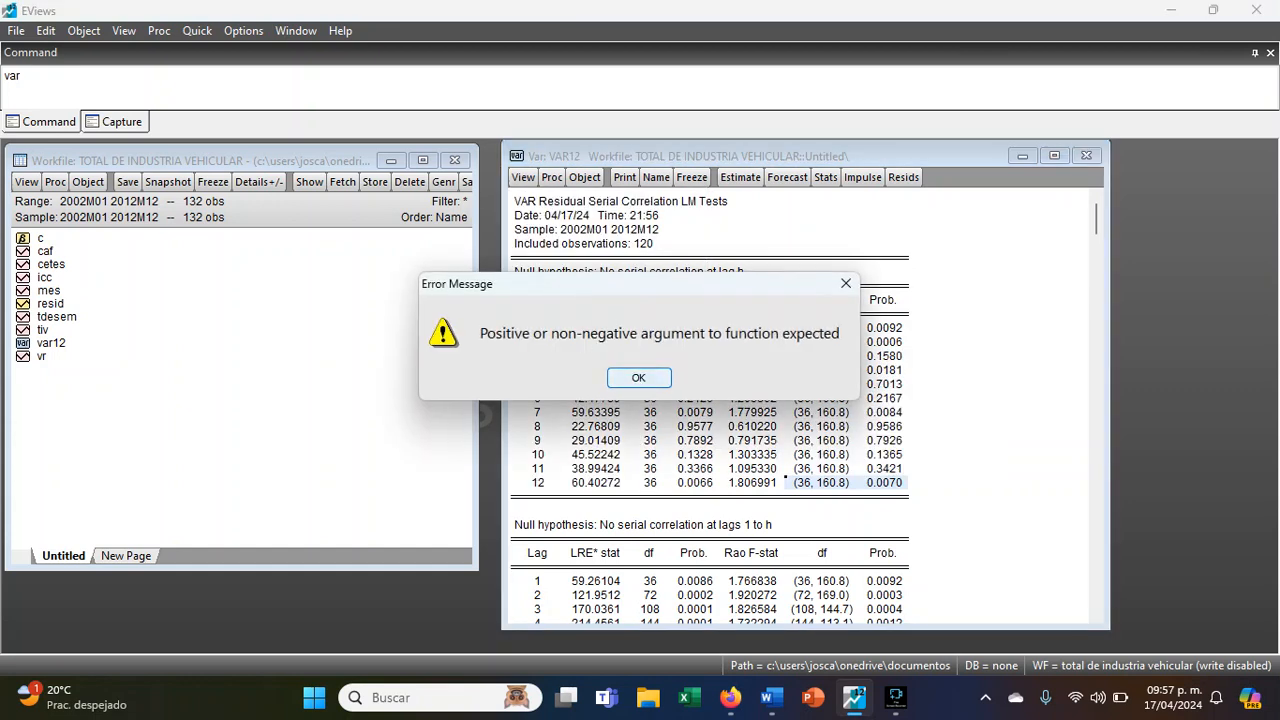
left_click(639, 378)
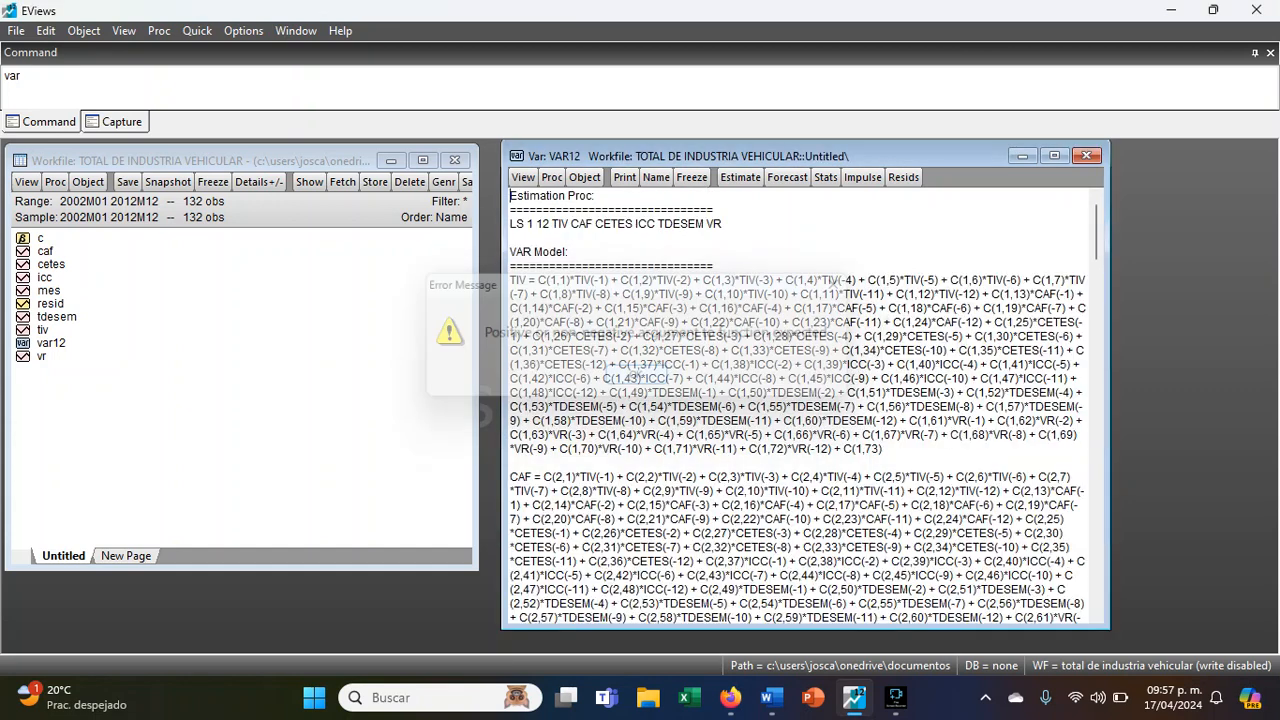
- Run the multivariate normality test on the VAR residuals with the square root of correlation (Doornik-Hansen) method and view its tables
left_click(523, 177)
mouse_move(599, 356)
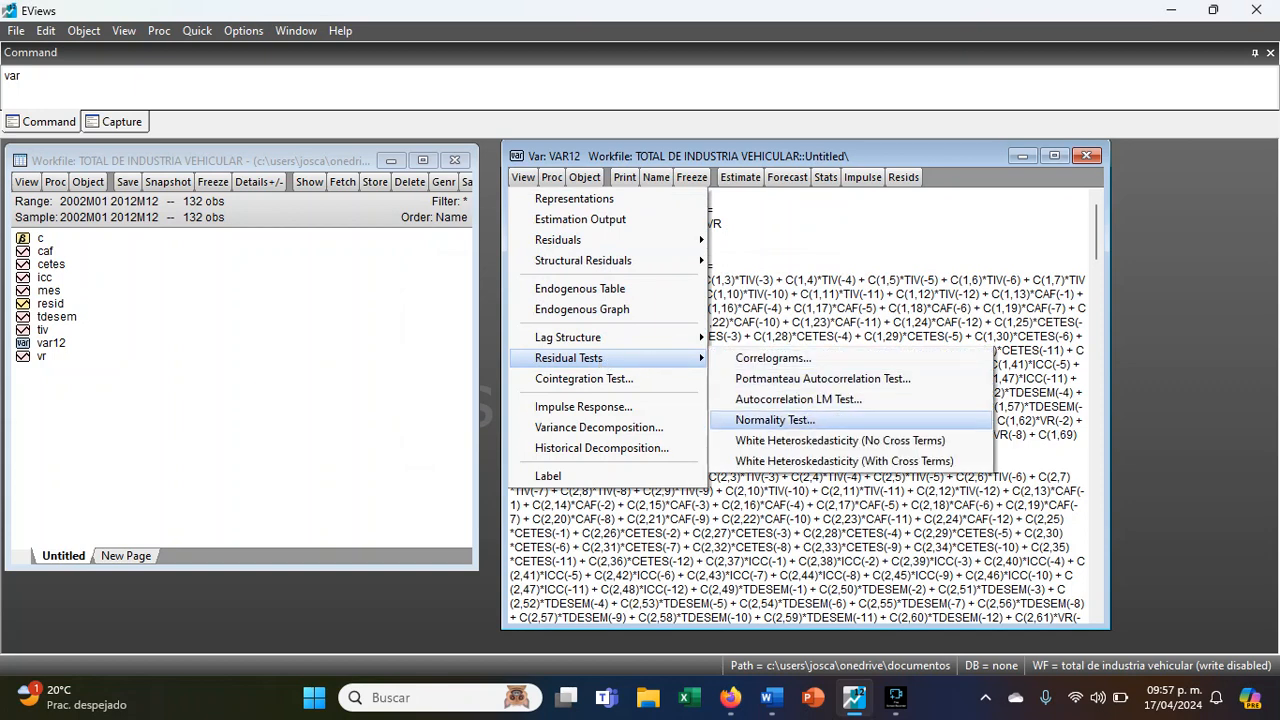
left_click(775, 420)
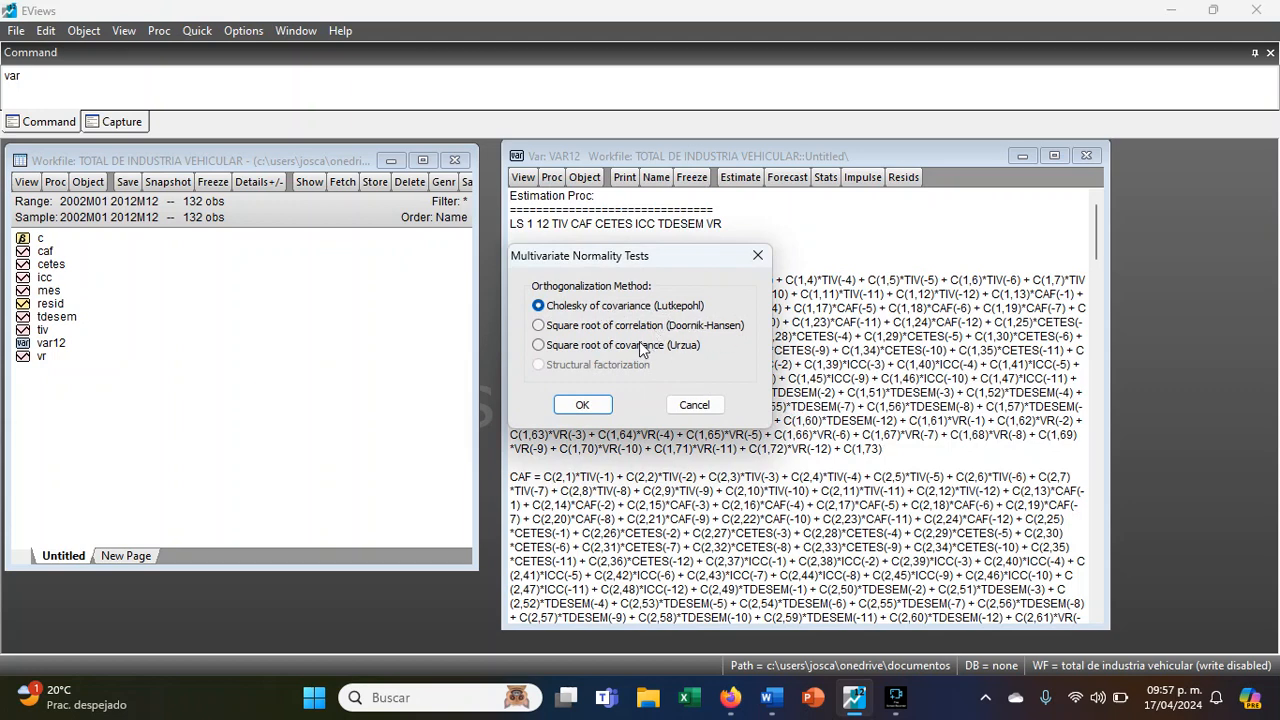
left_click(538, 325)
left_click(582, 404)
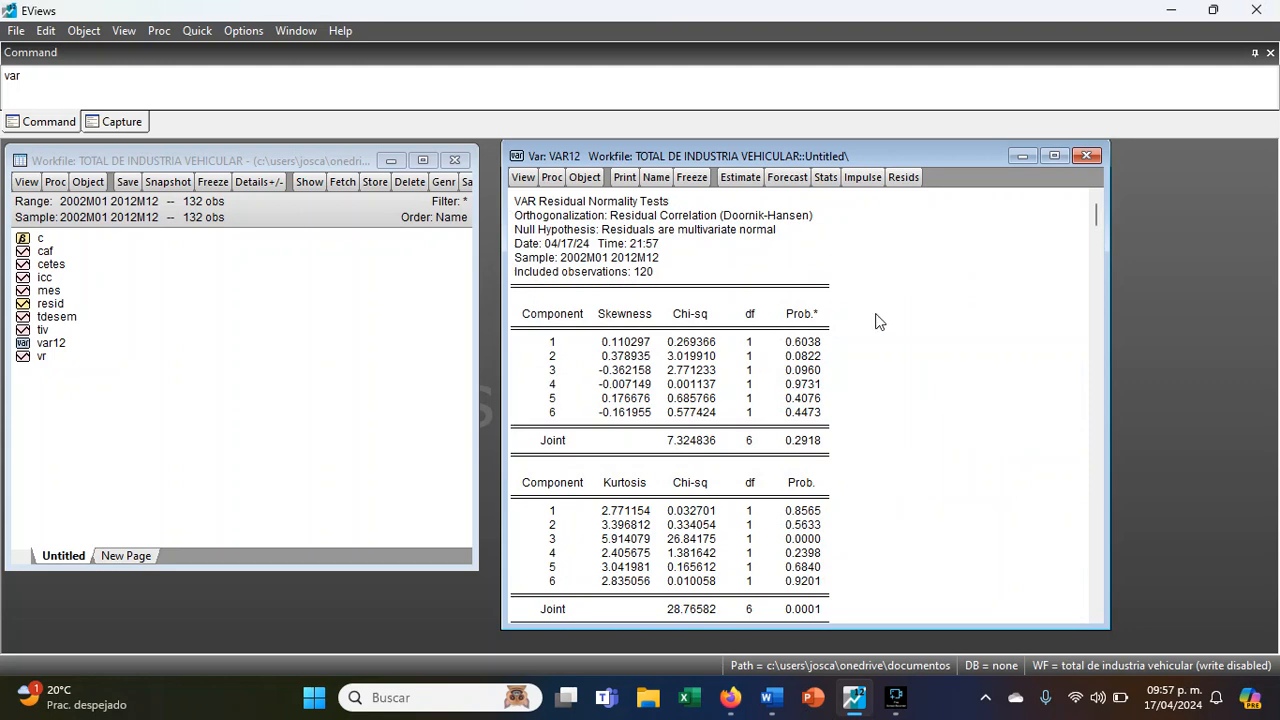
scroll(885, 342, "down", 6)
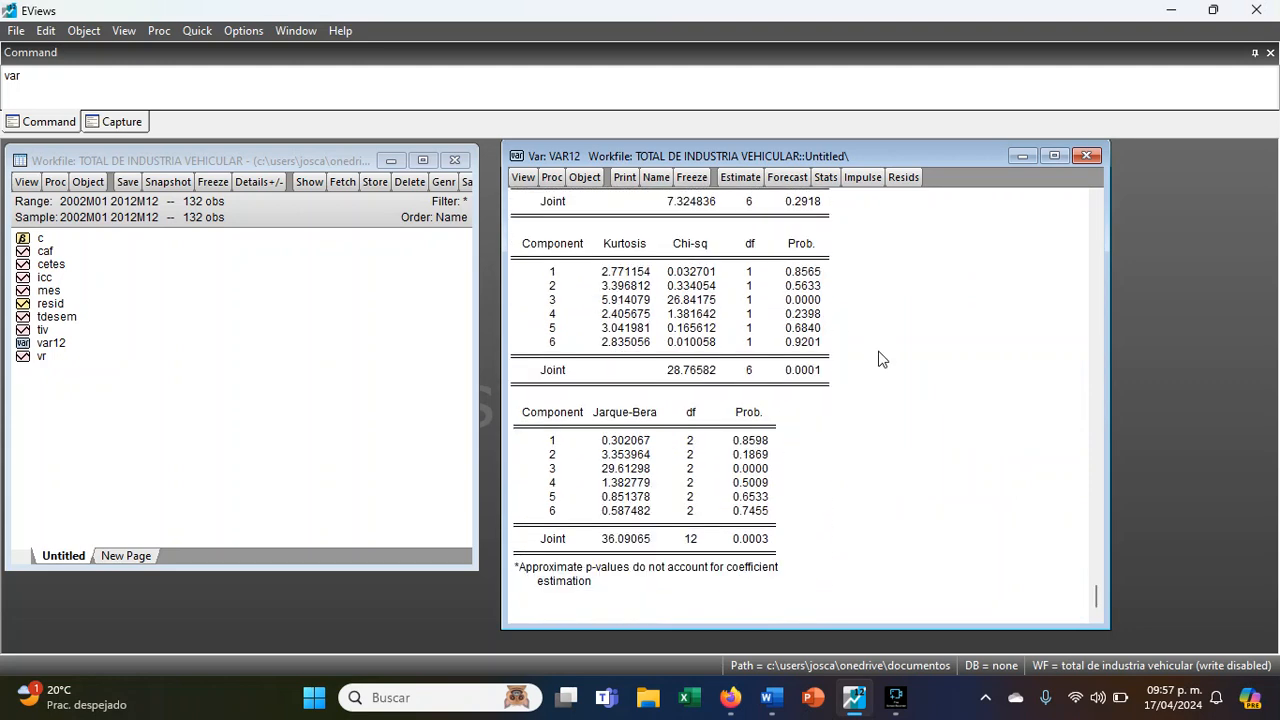
- Run the multivariate residual normality test again with the Cholesky of covariance (Lutkepohl) orthogonalization
left_click(523, 178)
mouse_move(562, 356)
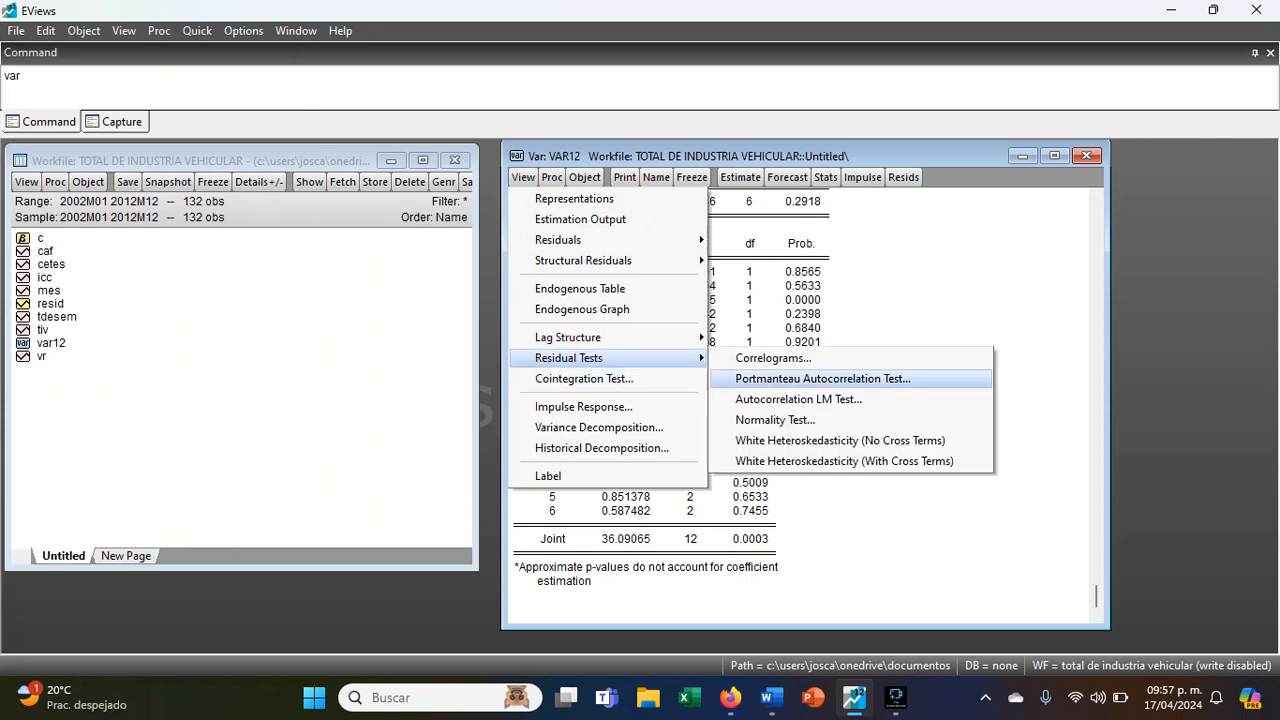
left_click(767, 402)
left_click(538, 305)
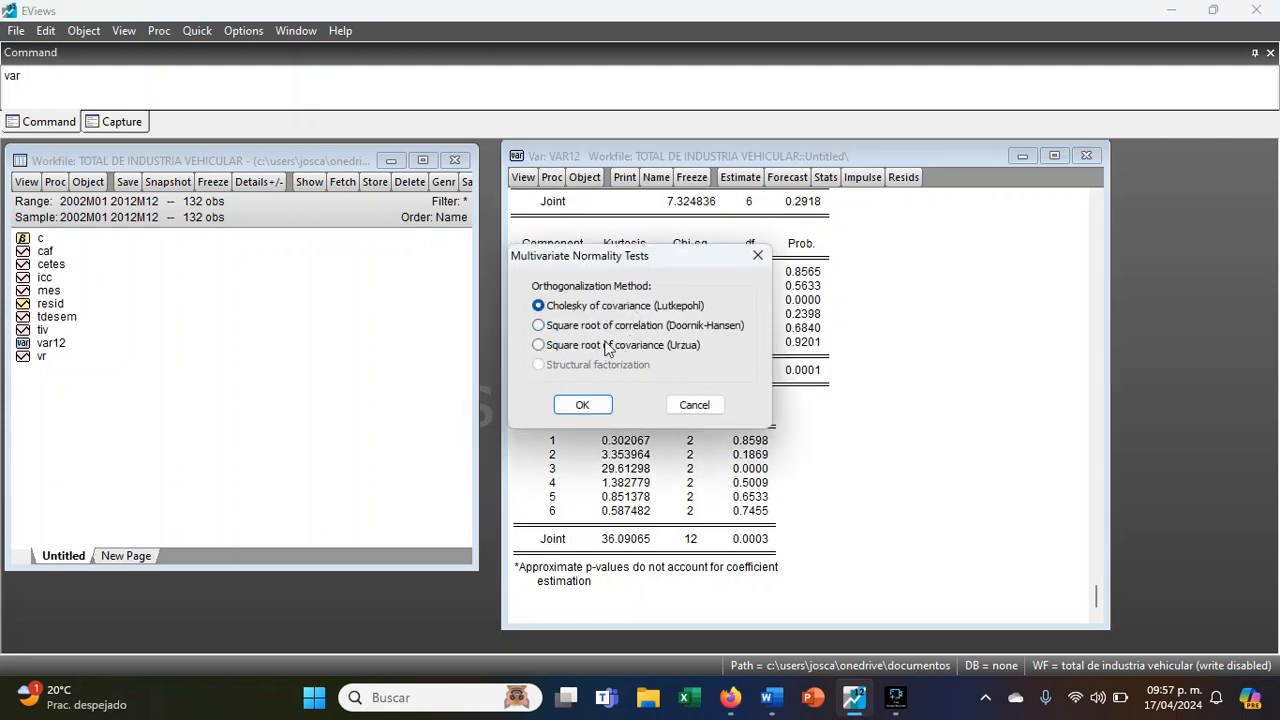
left_click(700, 325)
left_click(582, 404)
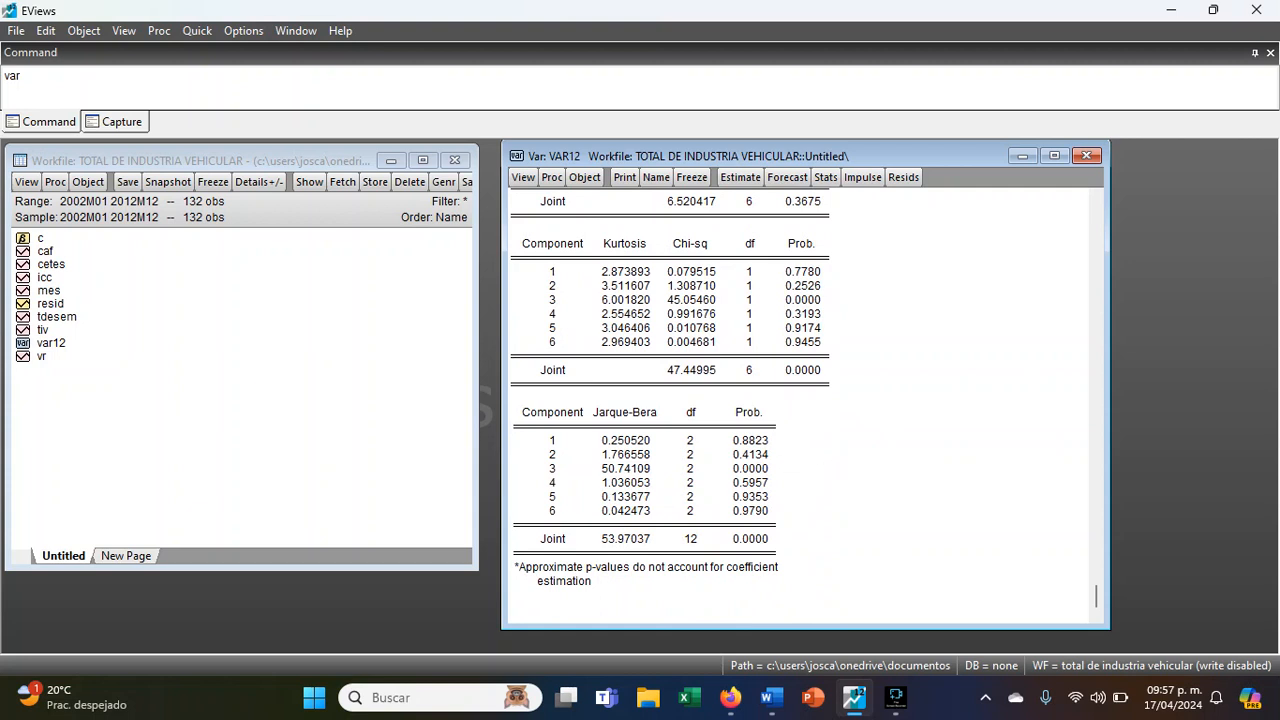
- Check the Jarque-Bera results for component 3, the joint probability and the individual probabilities of components 1 to 6
left_click_drag(540, 468, 770, 468)
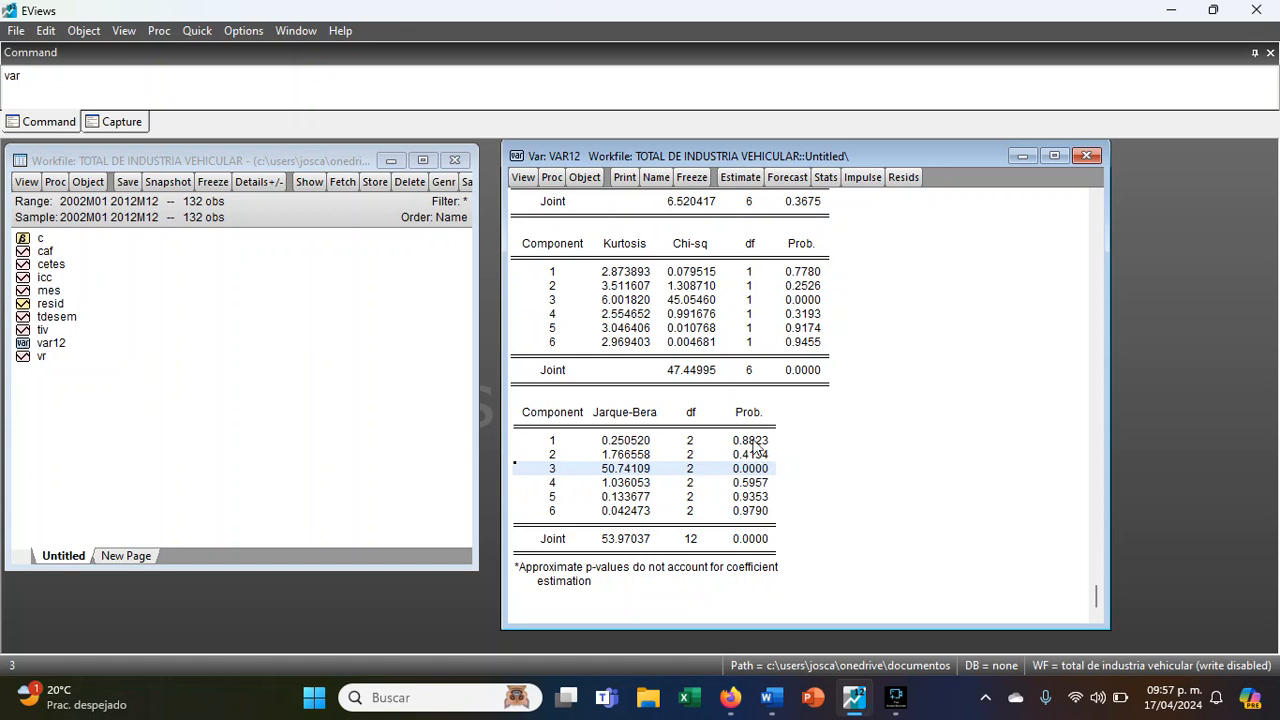
left_click(746, 538)
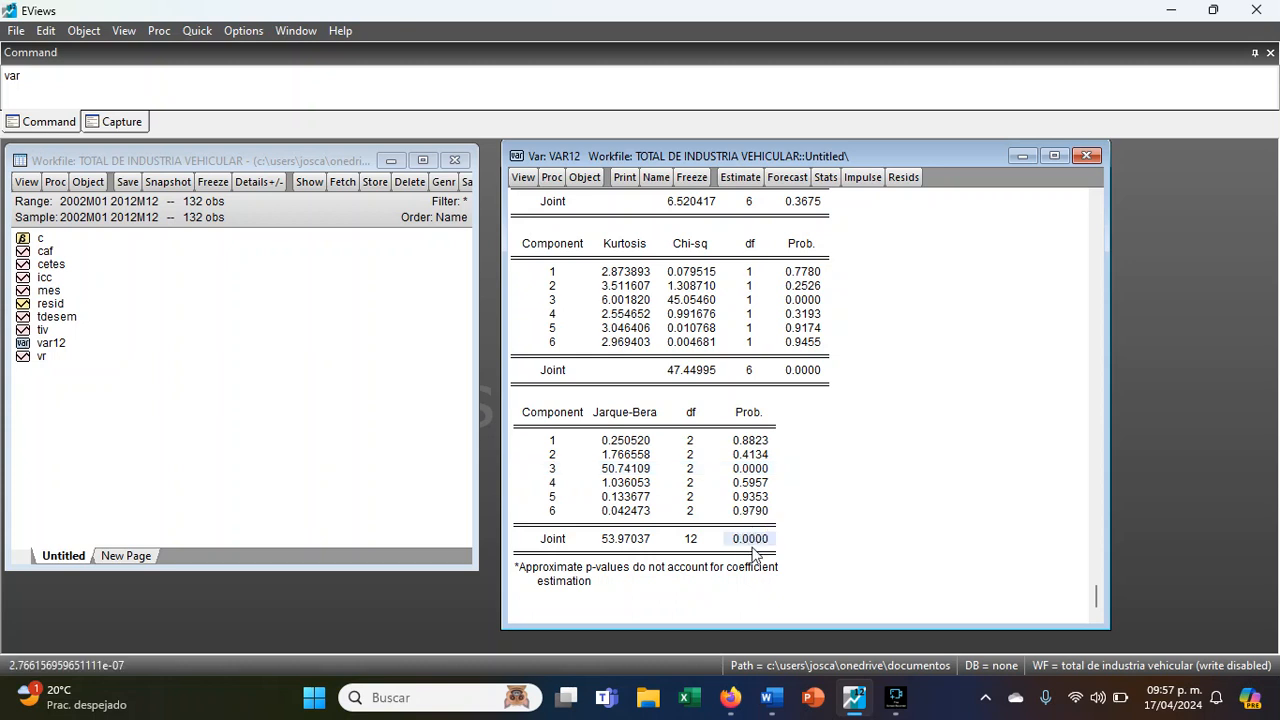
left_click(750, 447)
left_click_drag(749, 448, 750, 512)
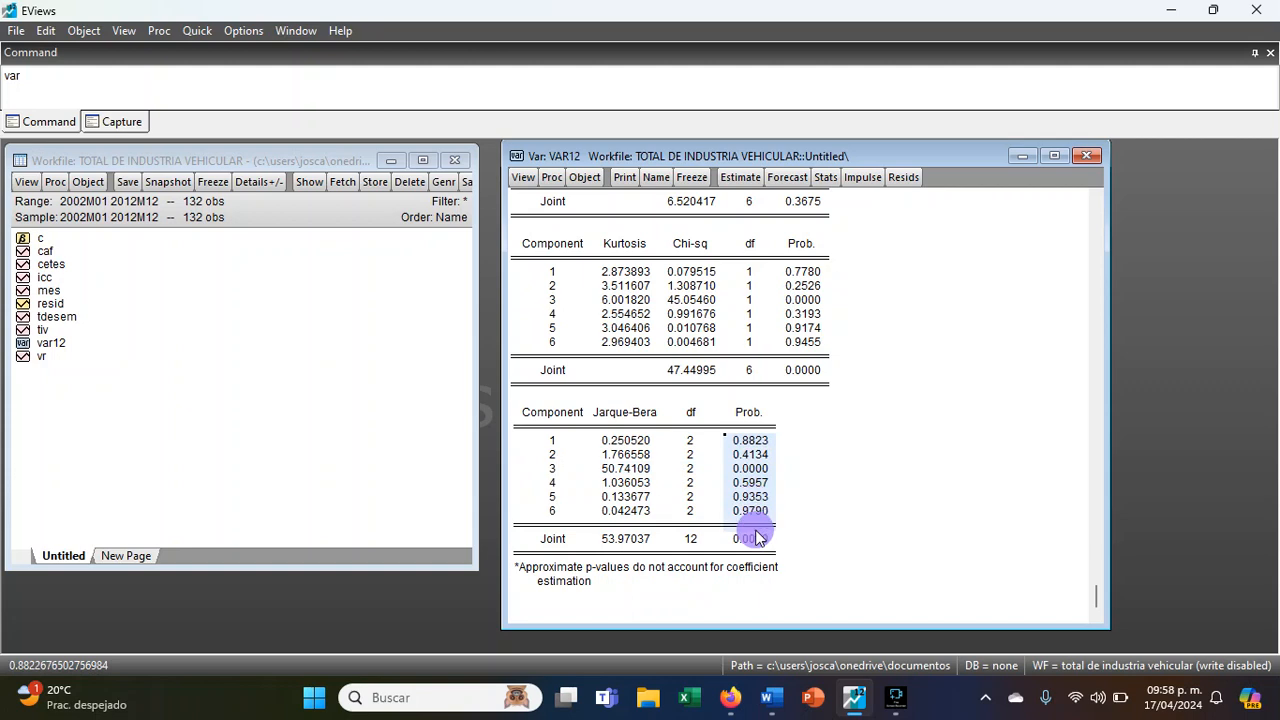
- Run the VAR lag length criteria with 12 lags included and highlight the lag 12 row
left_click(523, 177)
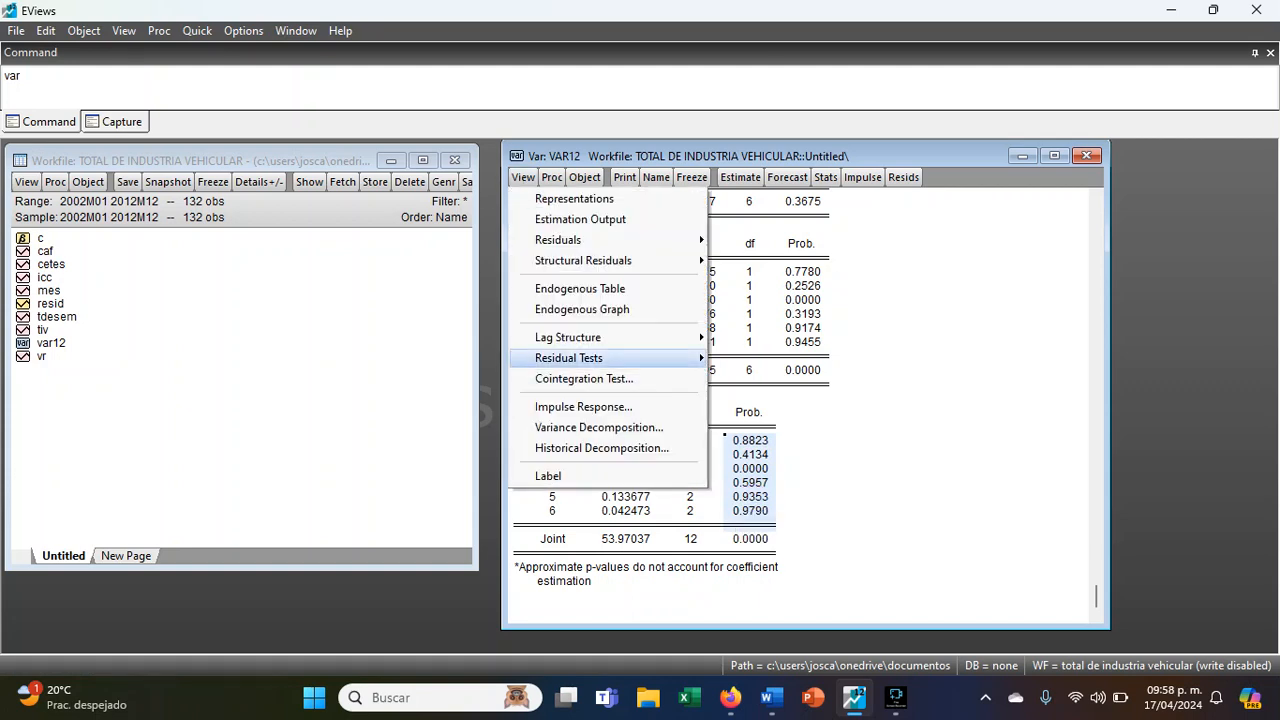
mouse_move(675, 342)
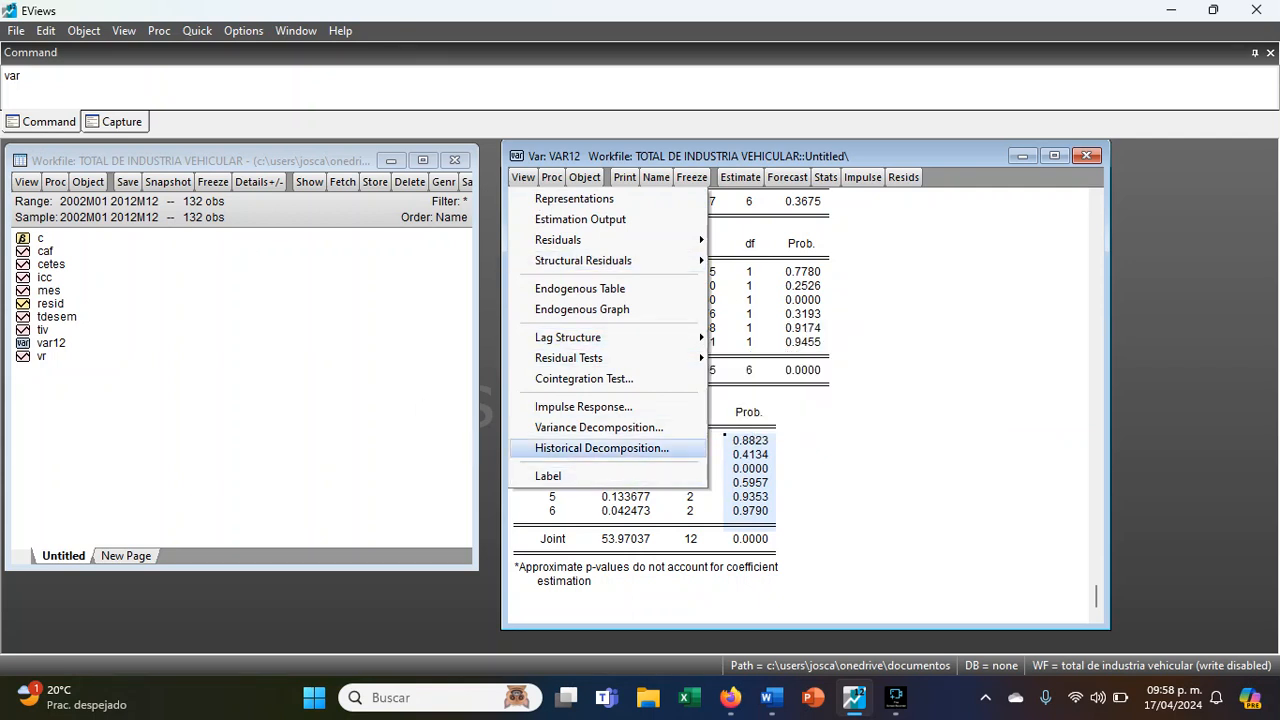
mouse_move(577, 372)
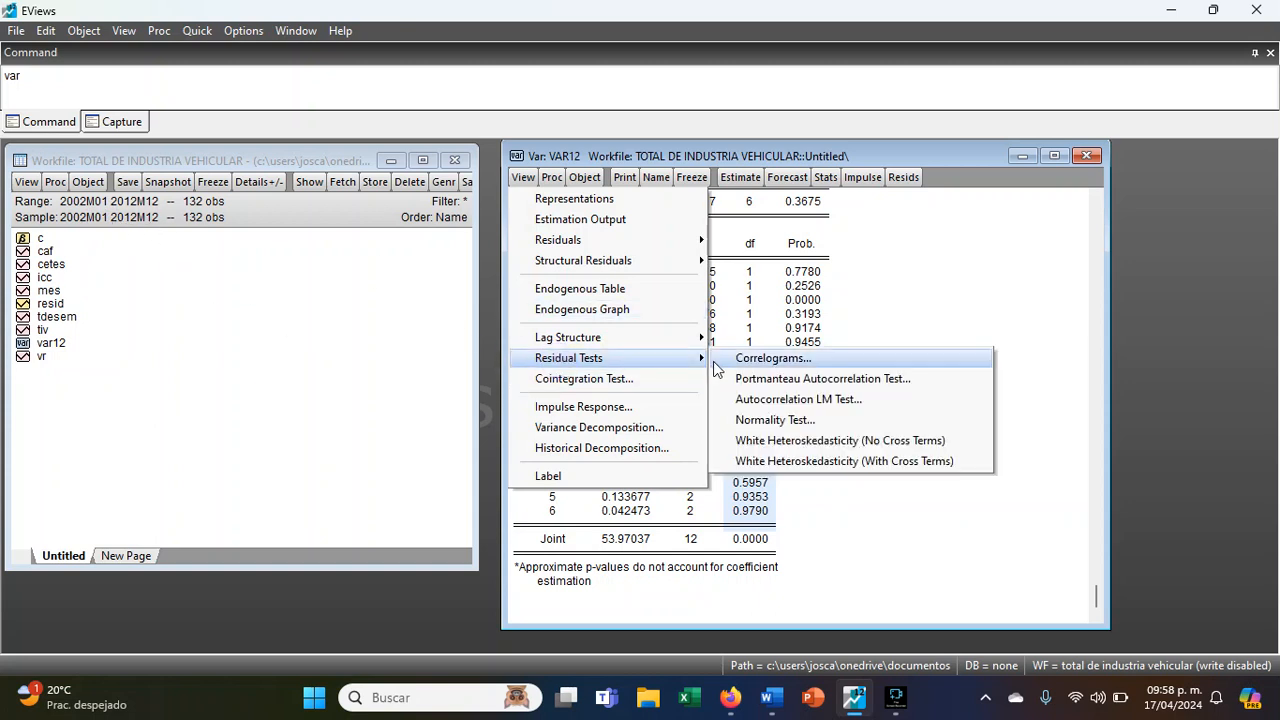
mouse_move(690, 337)
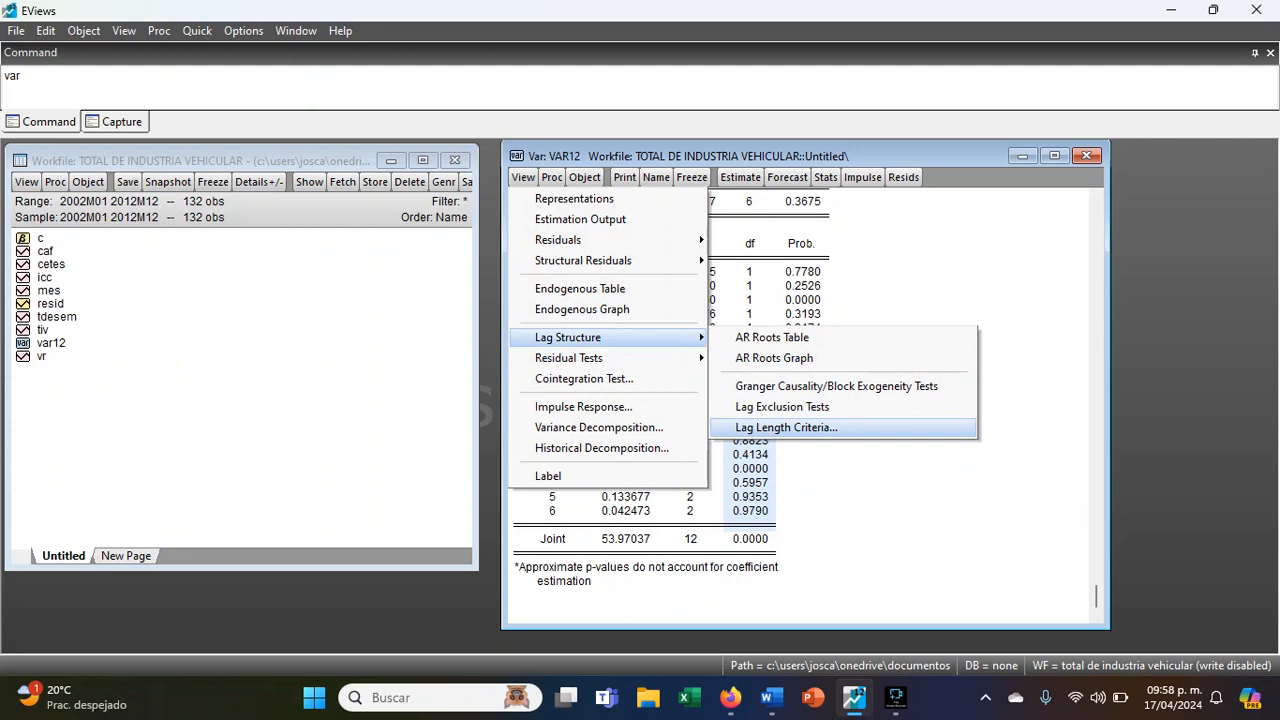
left_click(786, 427)
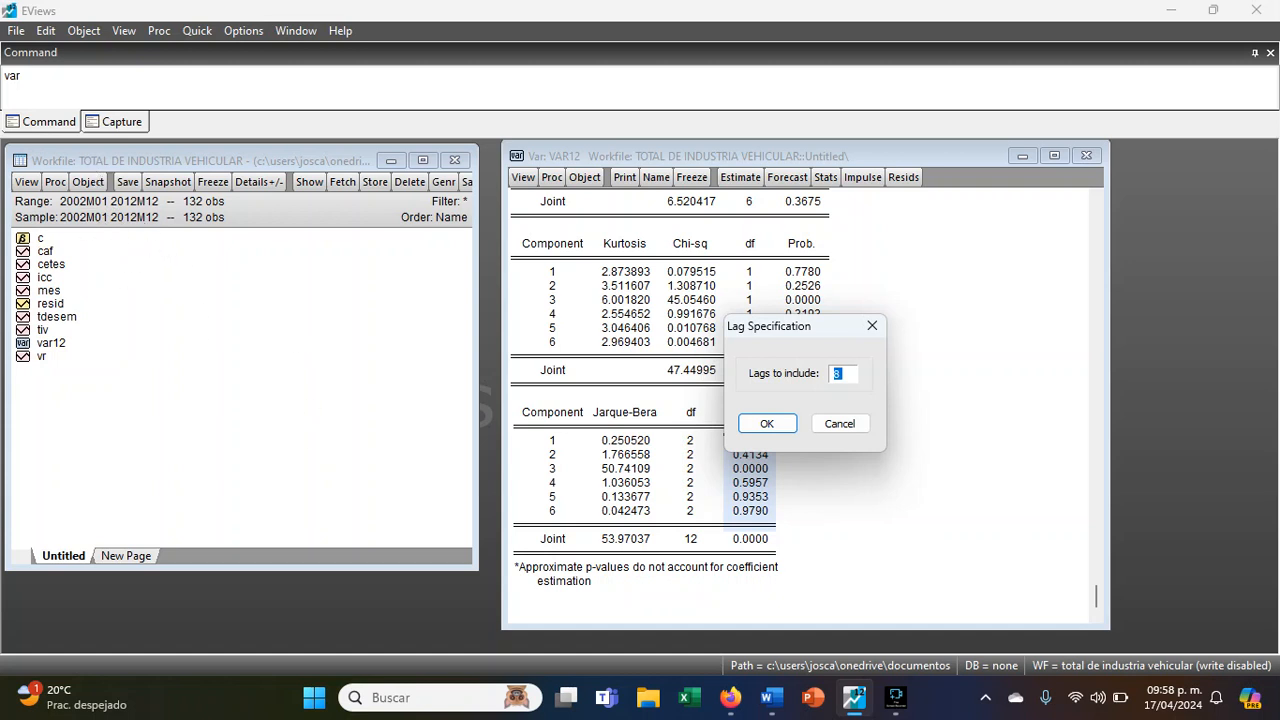
double_click(852, 377)
type("12")
key("Return")
left_click_drag(948, 509, 571, 500)
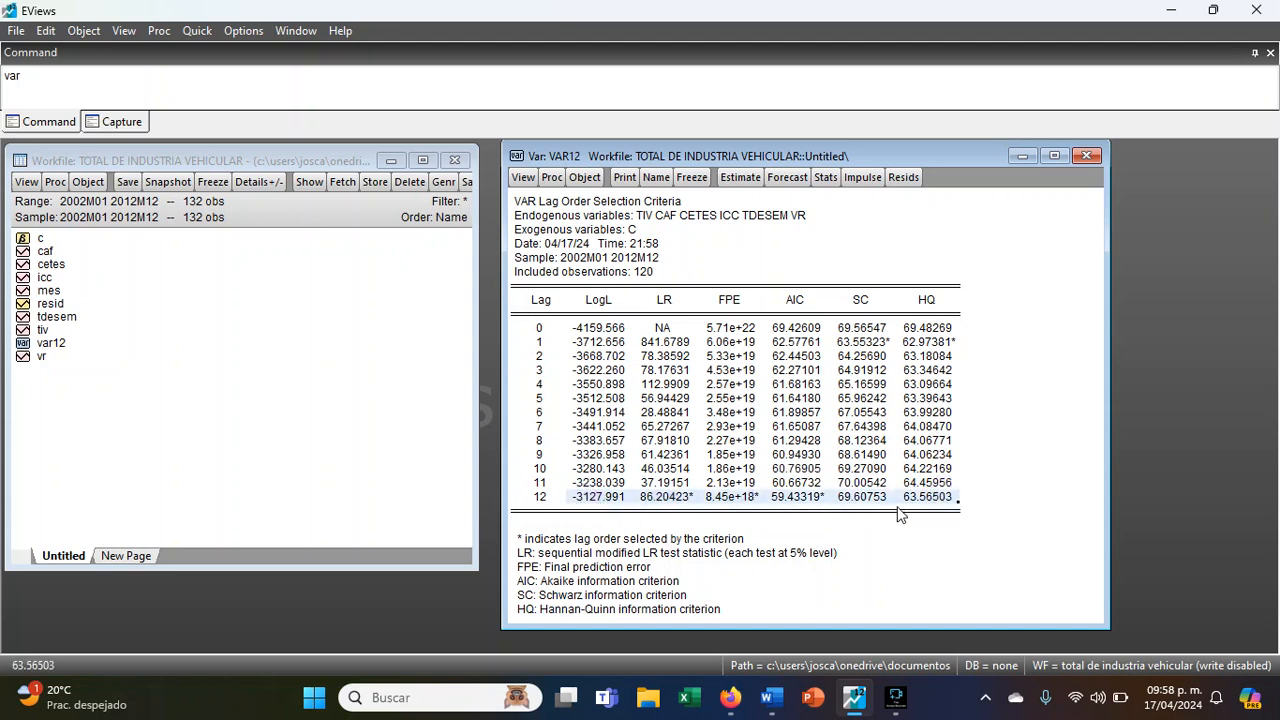
- Run the VAR lag length criteria again with 8 lags included
left_click(523, 177)
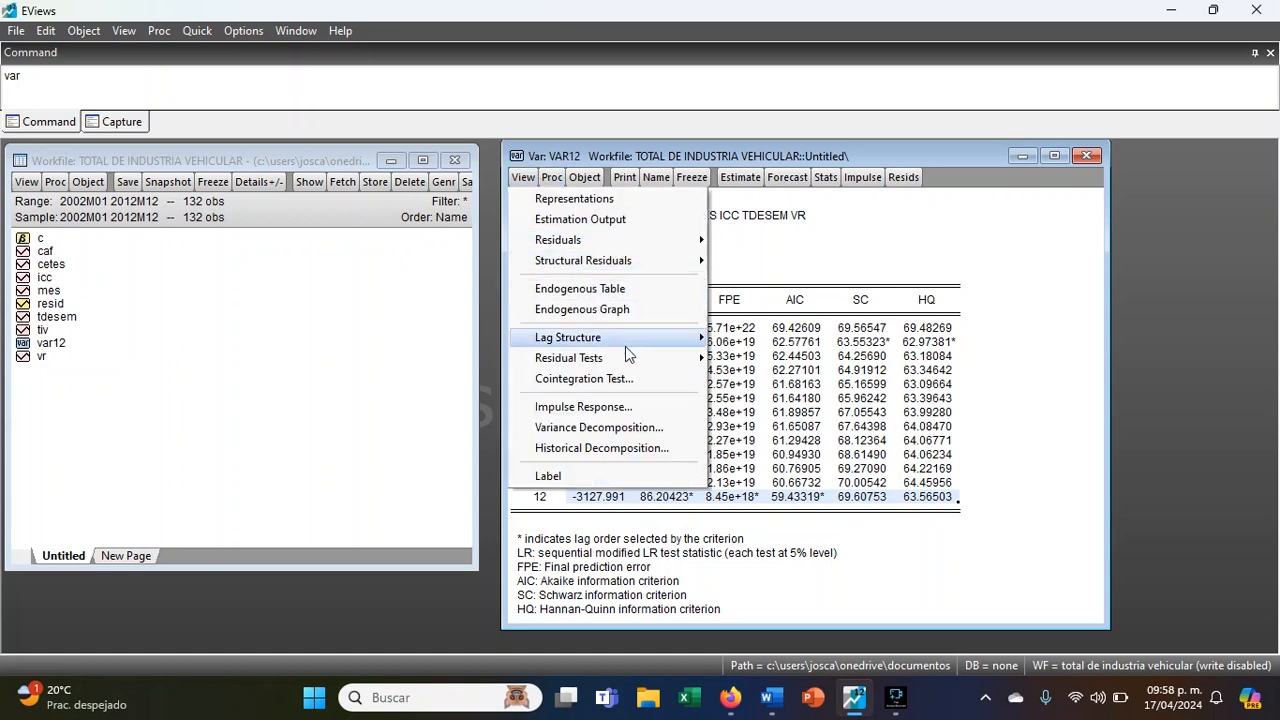
mouse_move(640, 360)
mouse_move(600, 337)
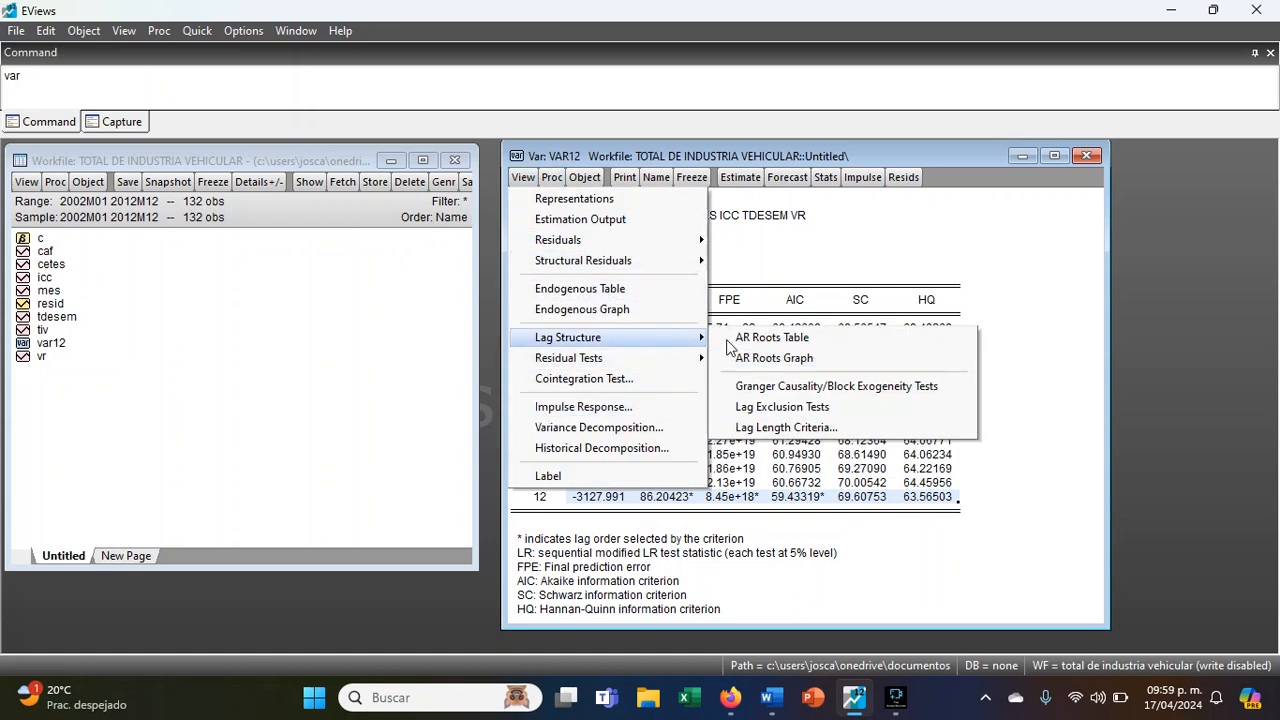
left_click(800, 428)
type("8")
key("Return")
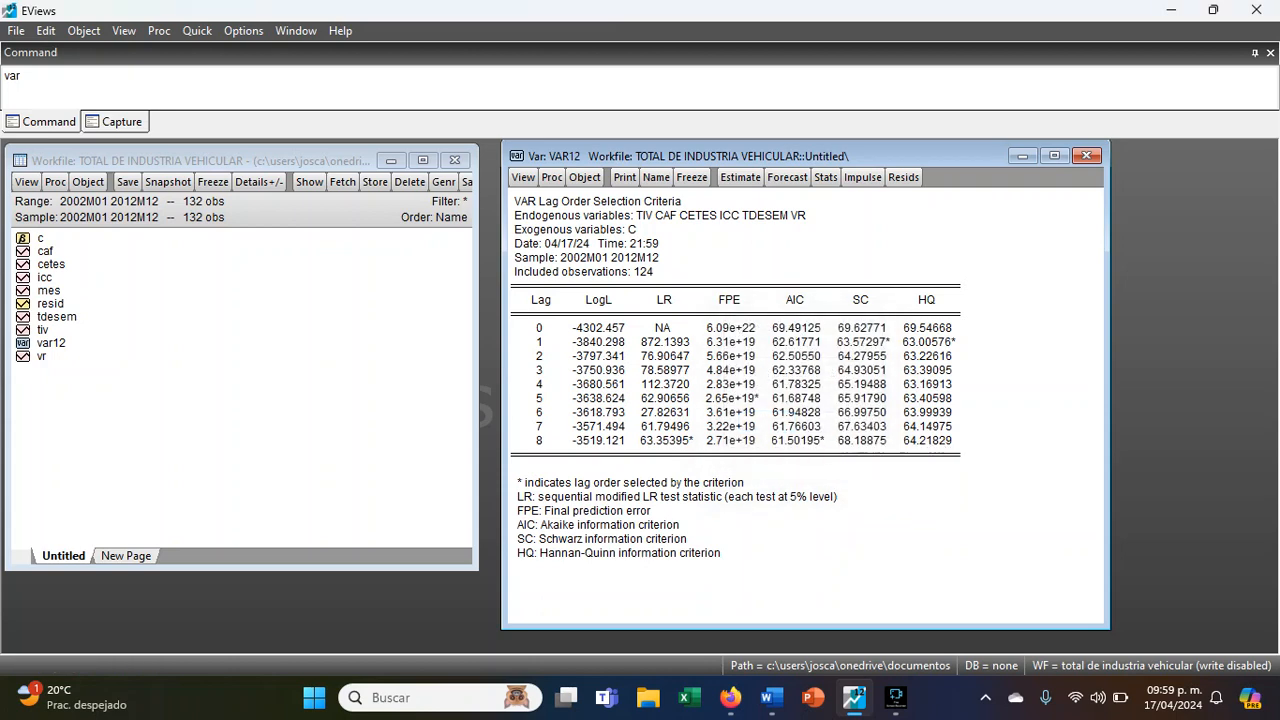
- Compare the AIC, SC and HQ columns in the lag order selection table and examine the lag 8 row
left_click(796, 303)
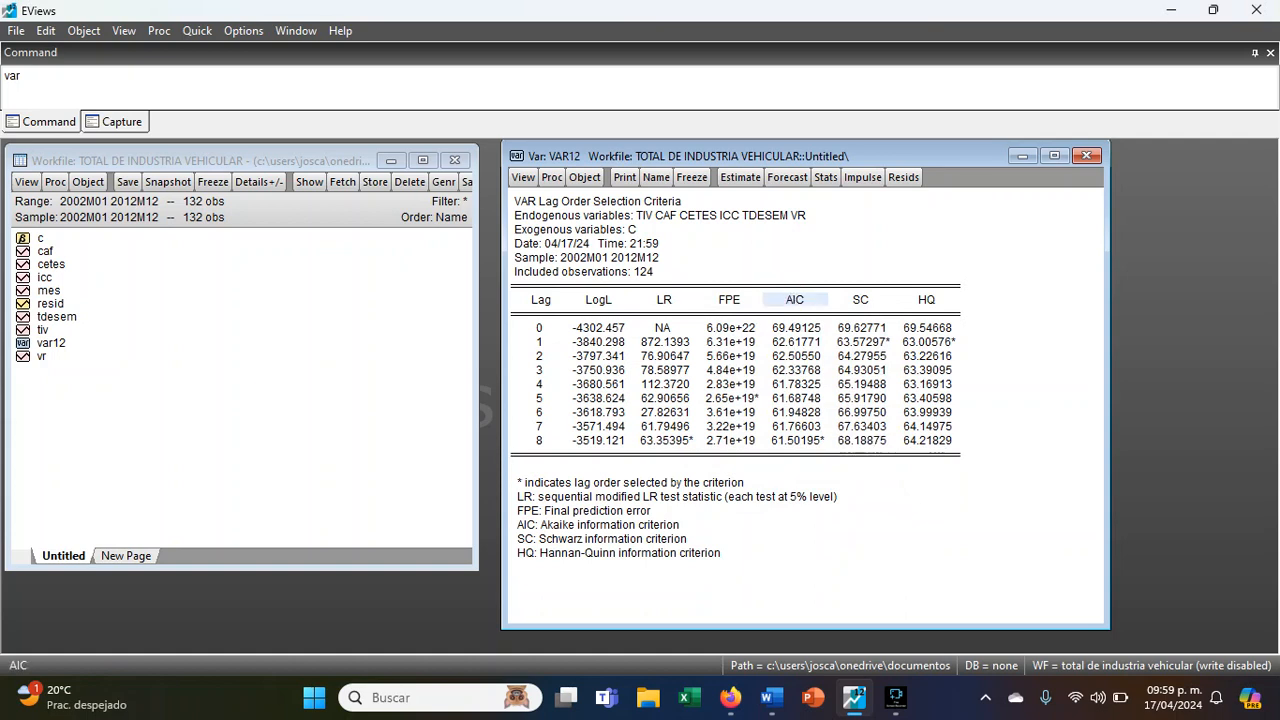
left_click(862, 302)
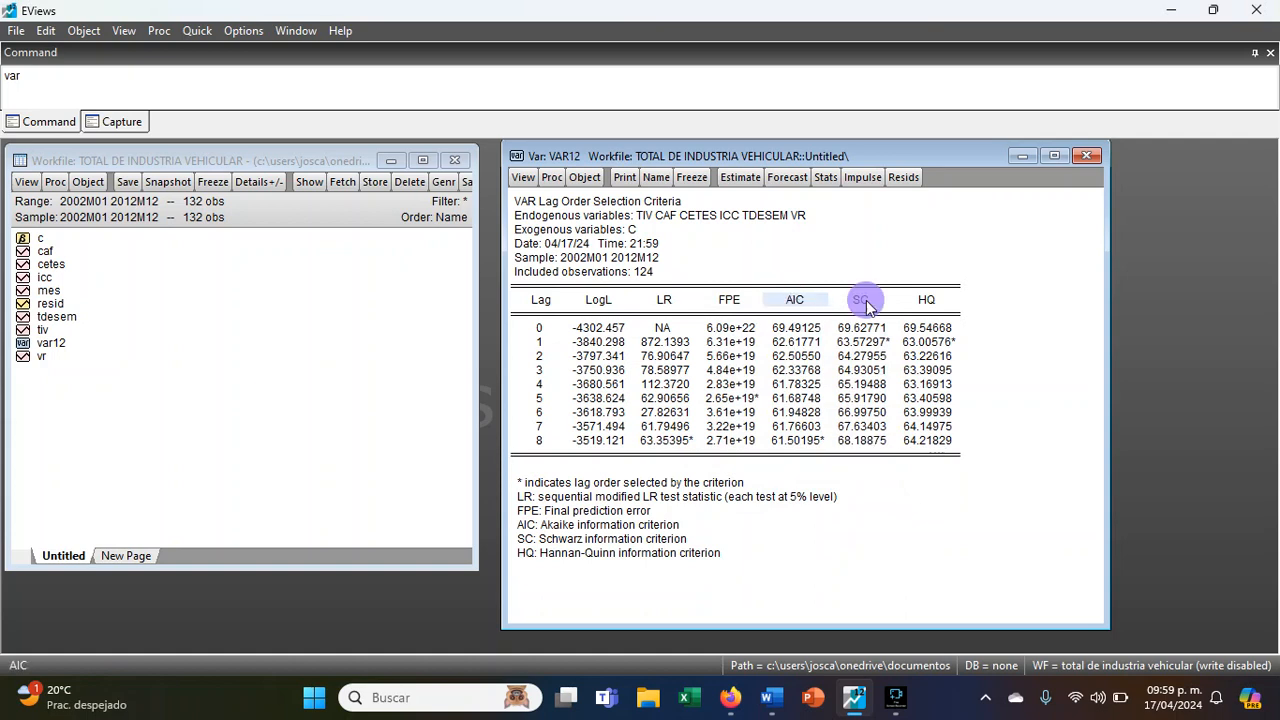
left_click(925, 302)
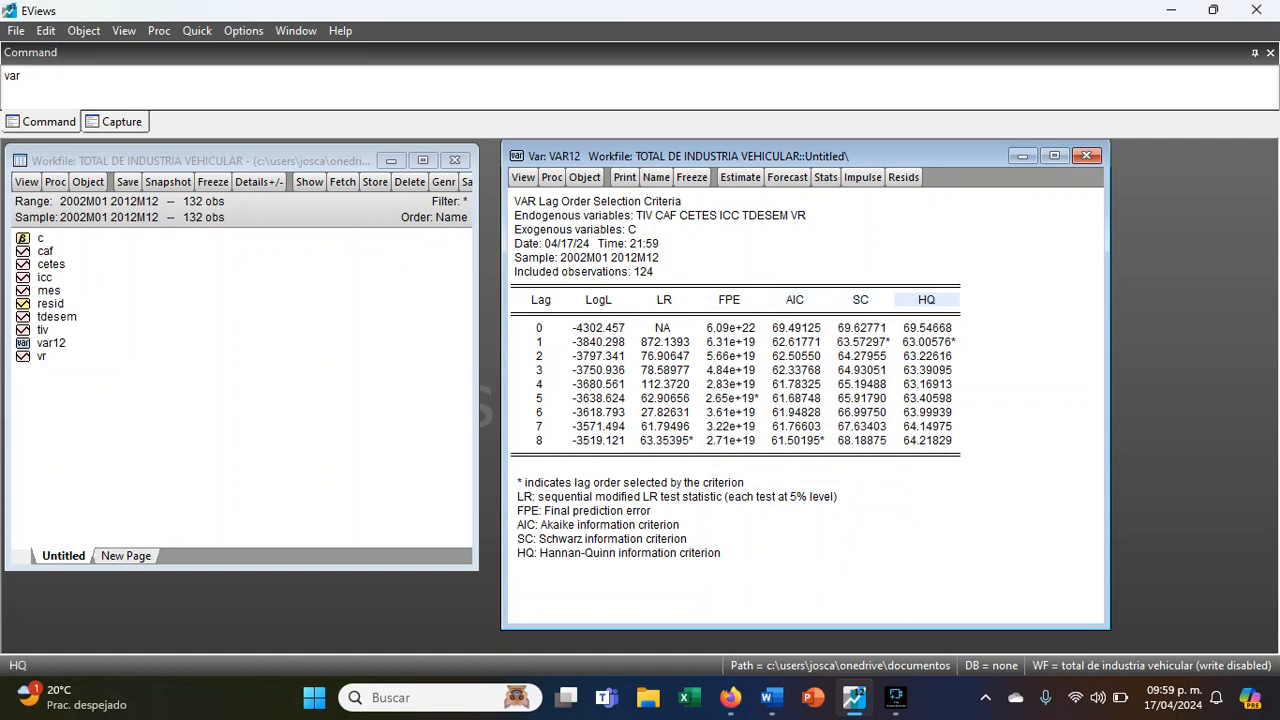
left_click(802, 299)
left_click_drag(804, 309, 801, 446)
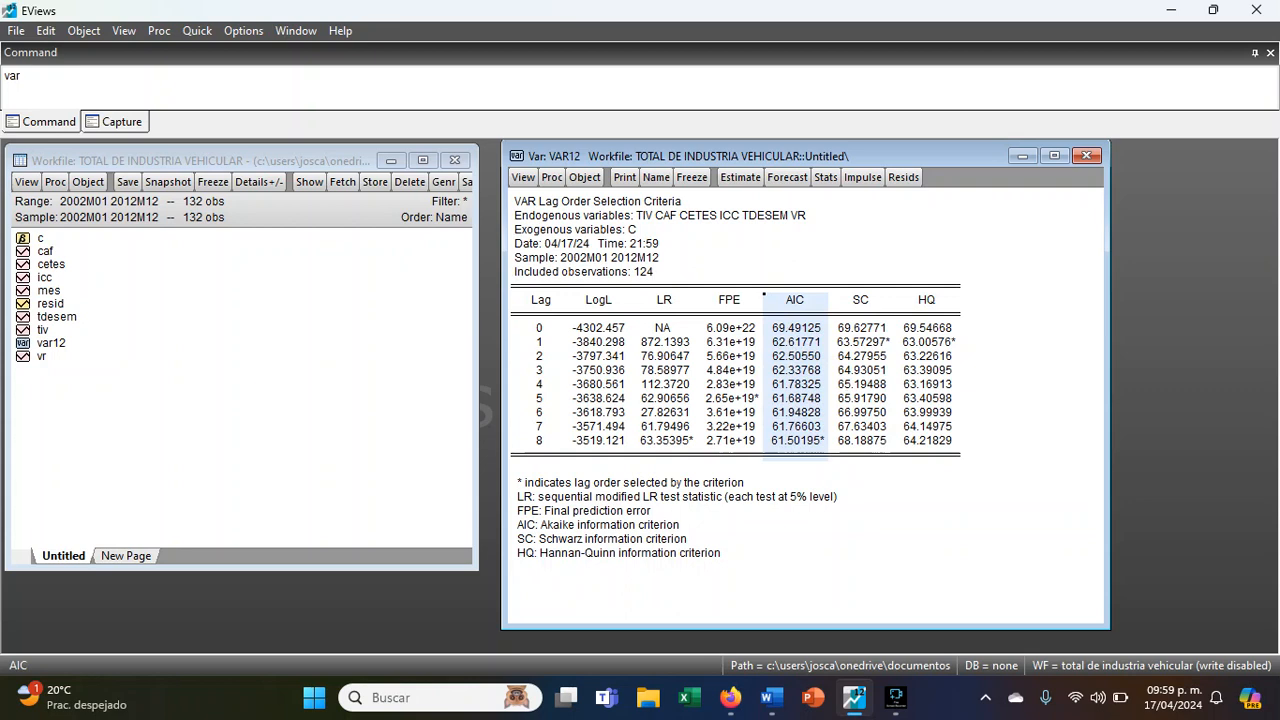
left_click(791, 440)
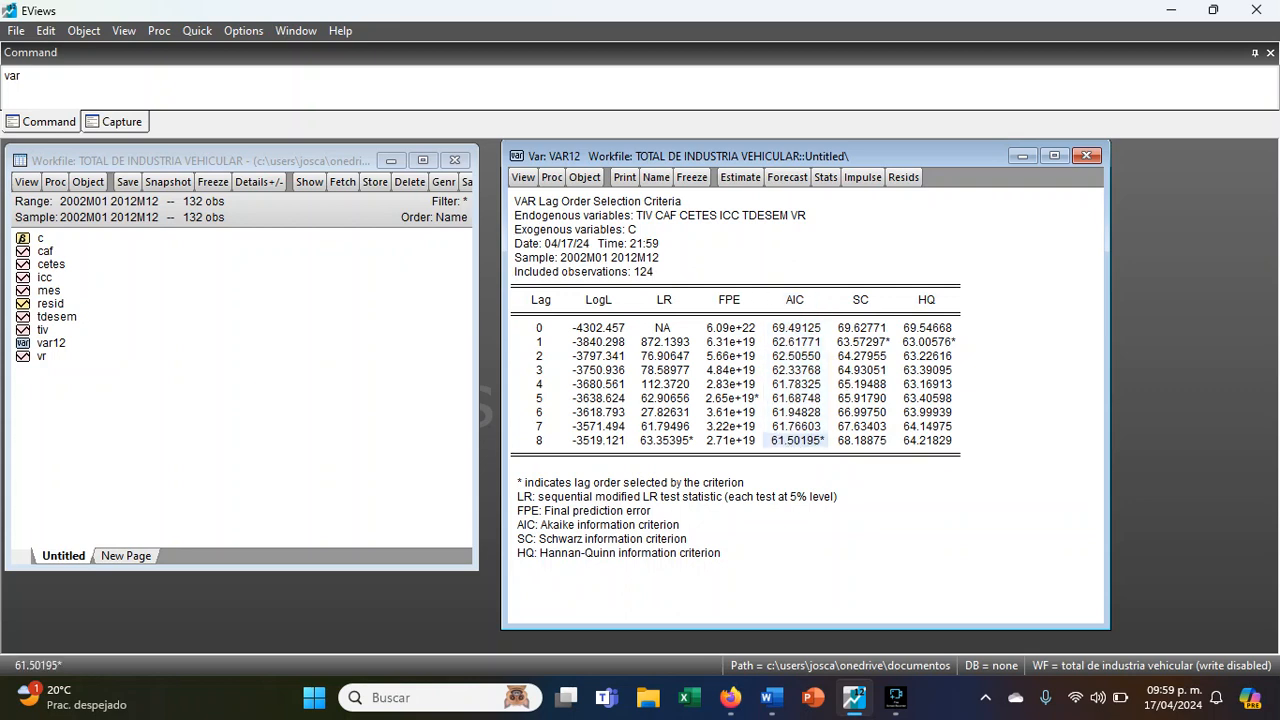
left_click_drag(541, 441, 937, 440)
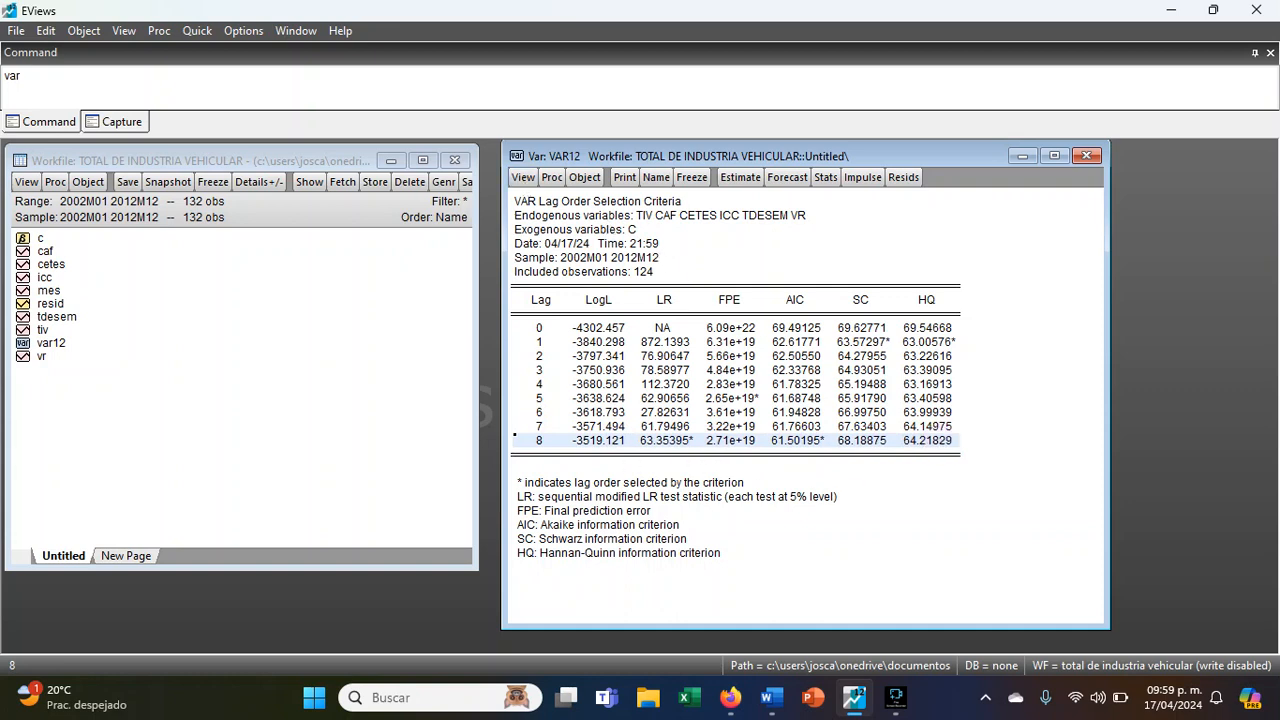
- Display the AR roots graph for the 12-lag VAR
left_click(523, 177)
mouse_move(600, 338)
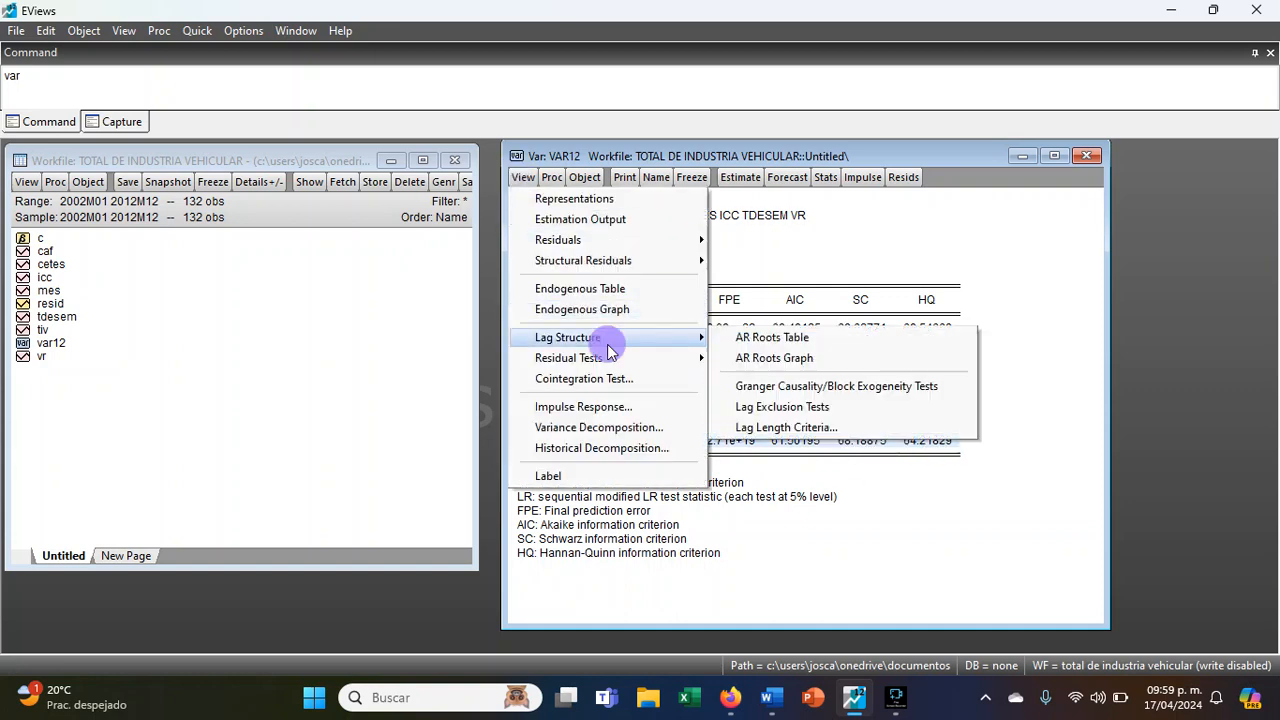
left_click(800, 360)
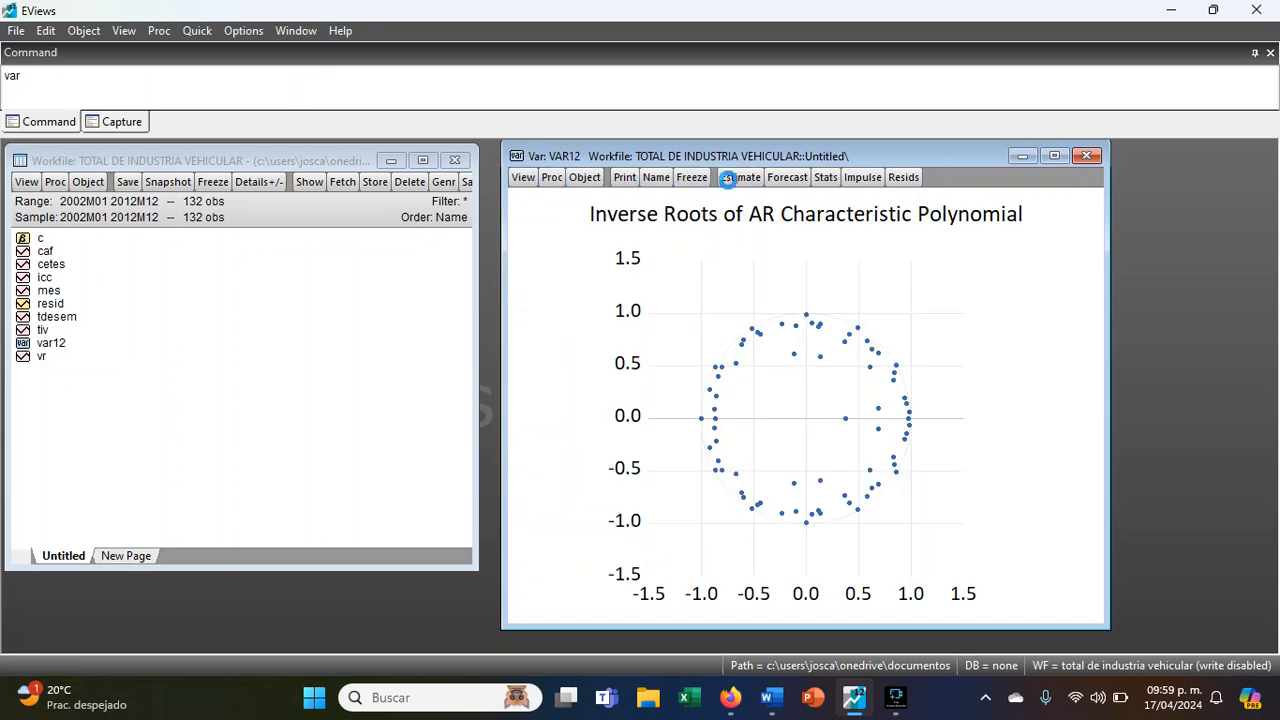
- Re-estimate the VAR with the lag intervals for the endogenous variables set to 1 8
left_click(740, 177)
left_click(848, 340)
key("BackSpace")
key("BackSpace")
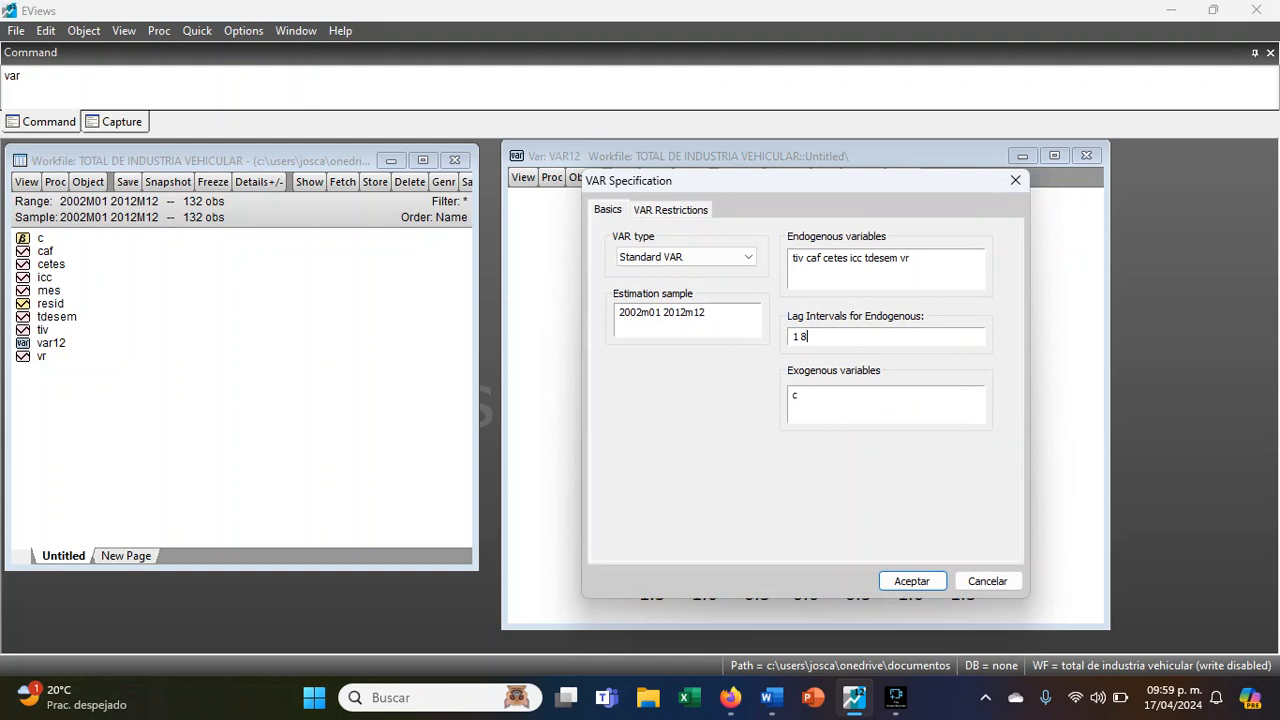
type("8")
key("Return")
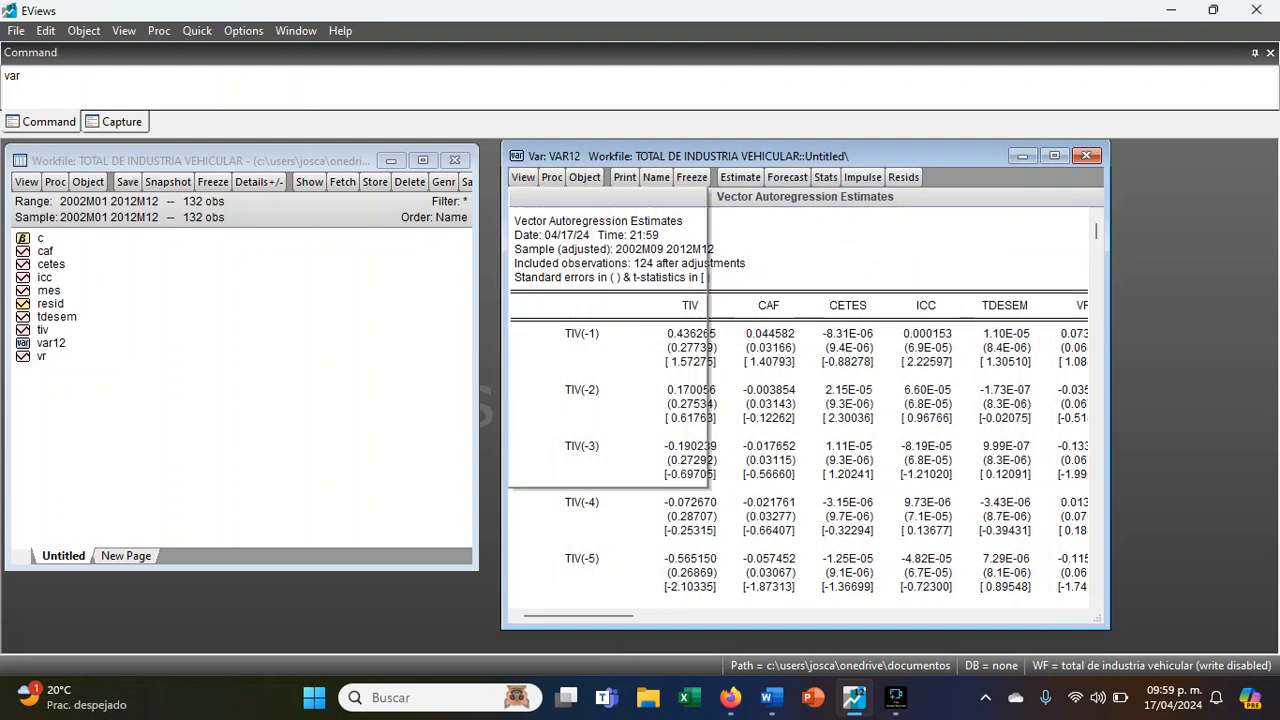
- Check the stability of the re-estimated 8-lag VAR with the AR roots graph and the AR roots table
mouse_move(650, 365)
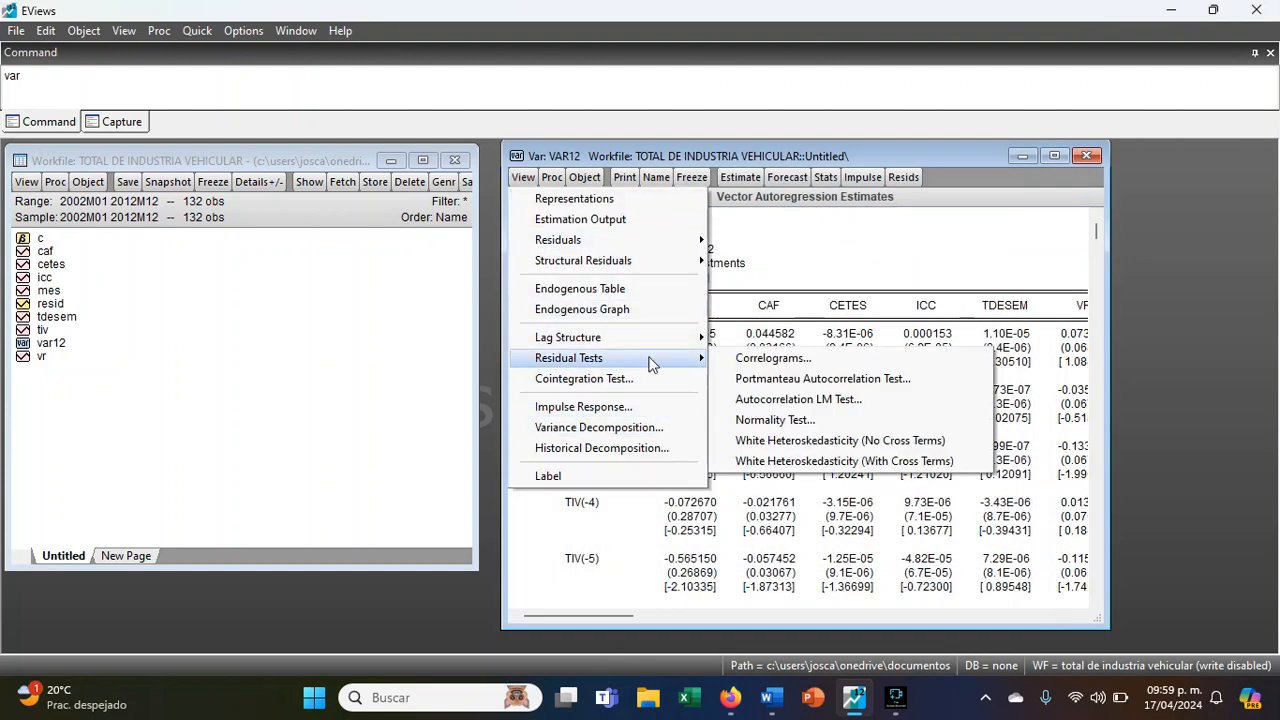
mouse_move(657, 337)
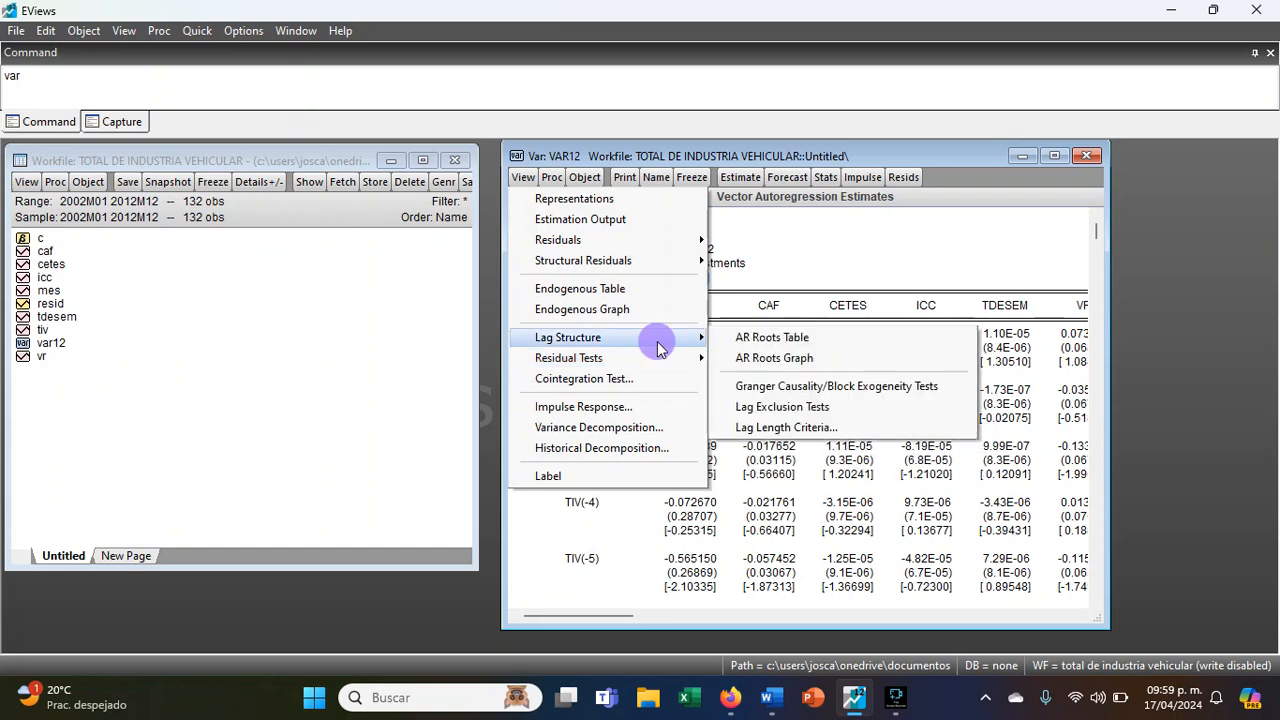
left_click(766, 360)
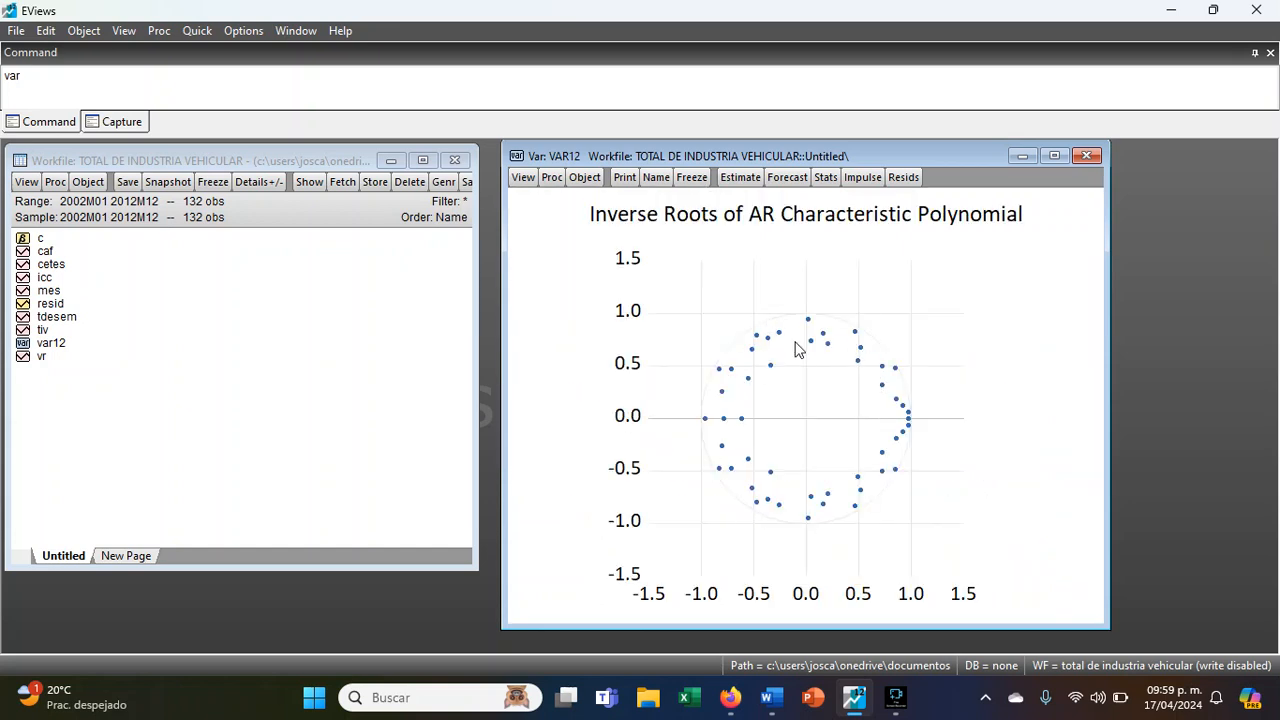
left_click(523, 177)
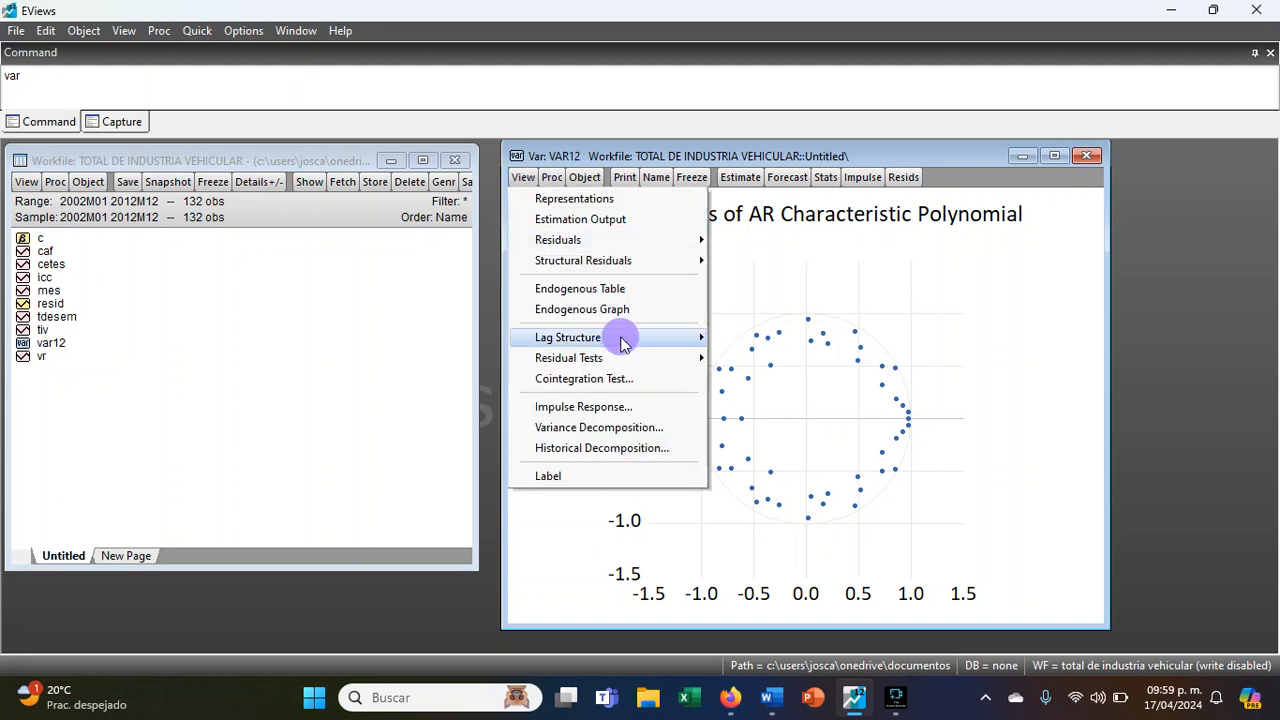
left_click(770, 358)
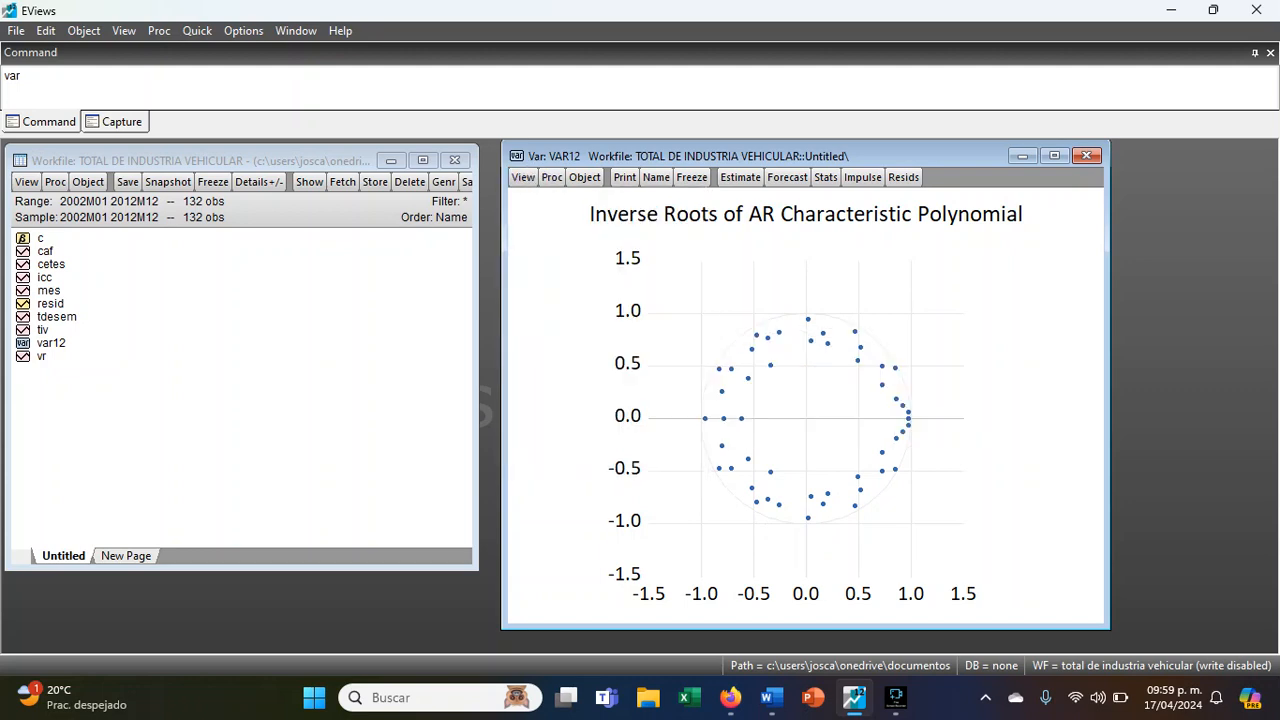
left_click(612, 403)
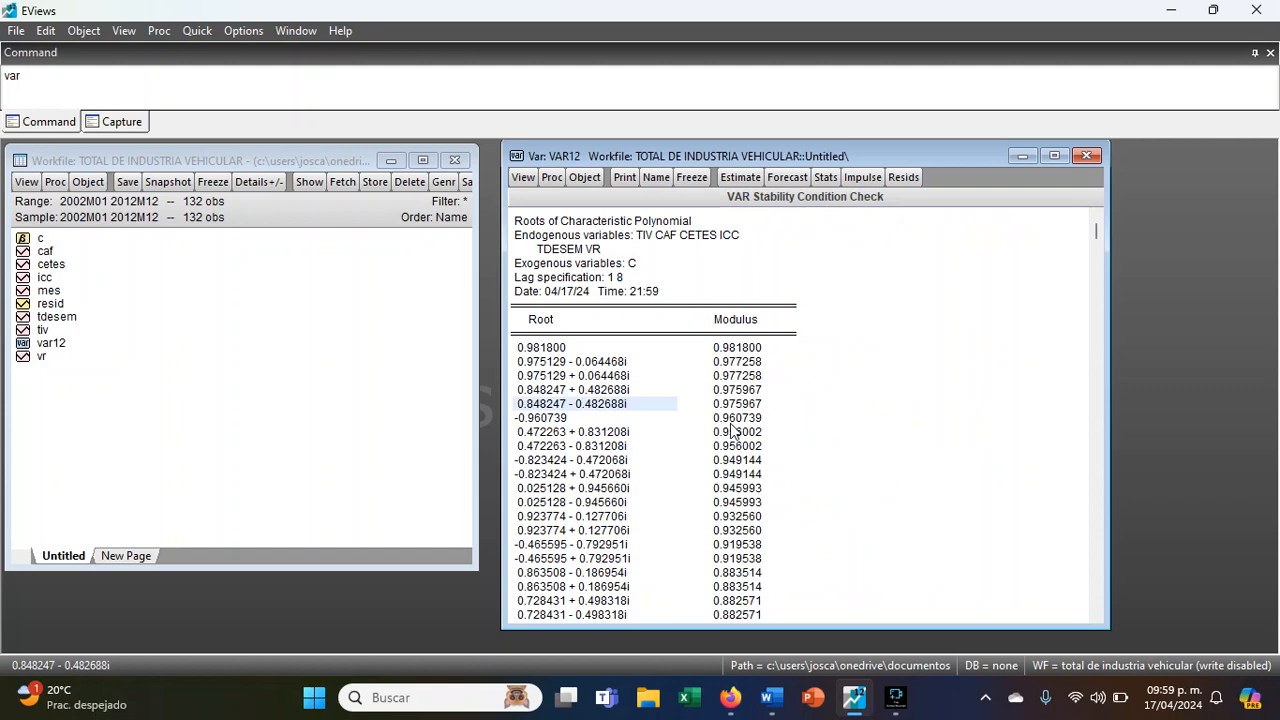
- Review the AR roots table of the 8-lag VAR from the first root down to the stability statement
key("ctrl+End")
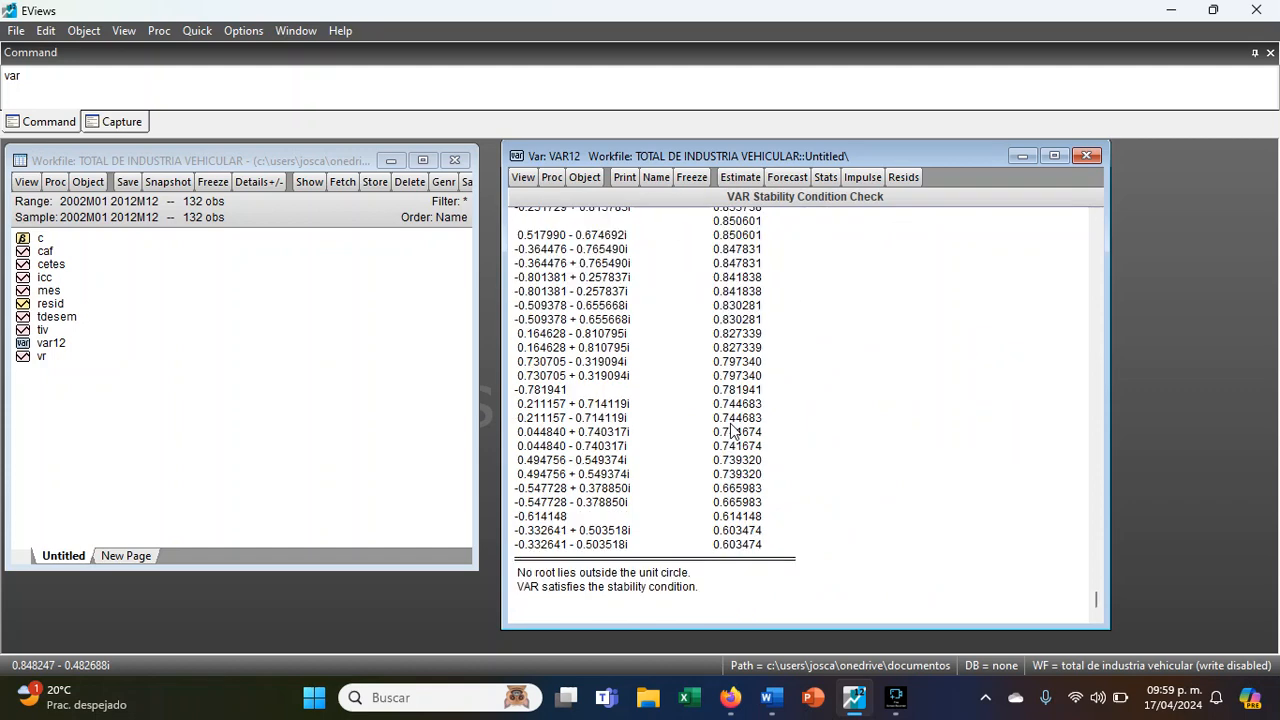
key("ctrl+Home")
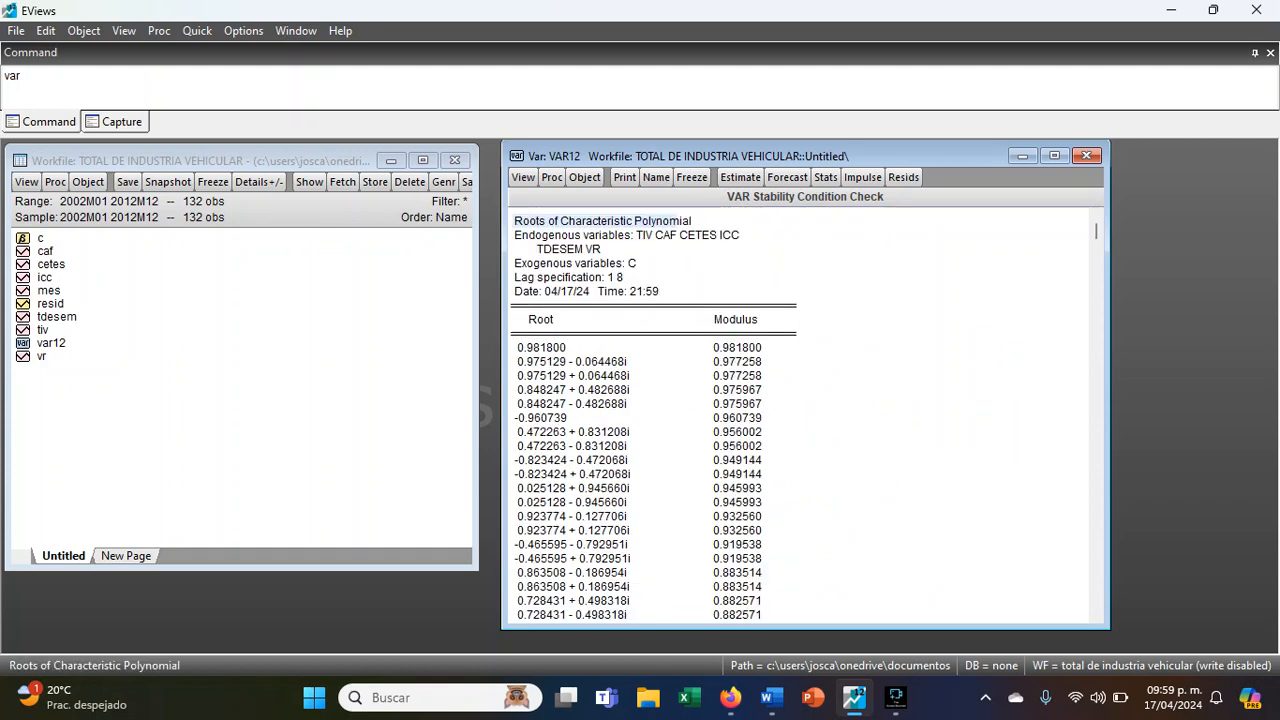
key("Page_Down")
key("Page_Down")
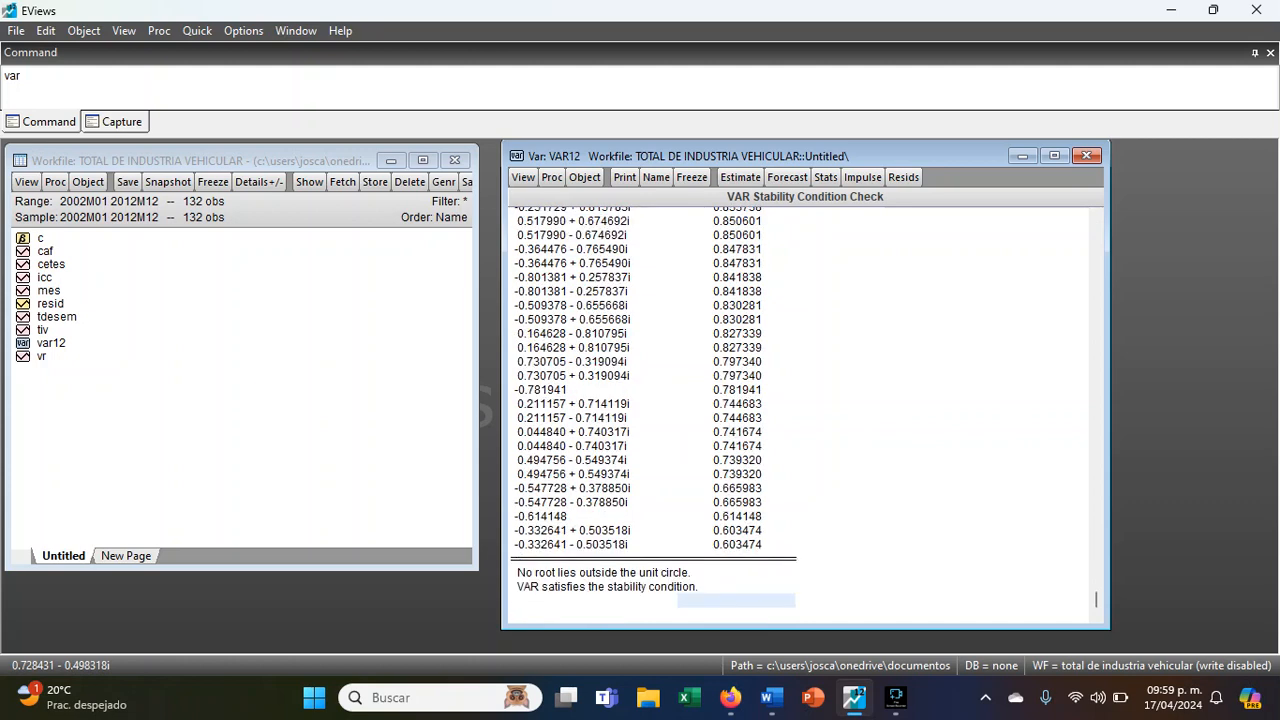
left_click(569, 586)
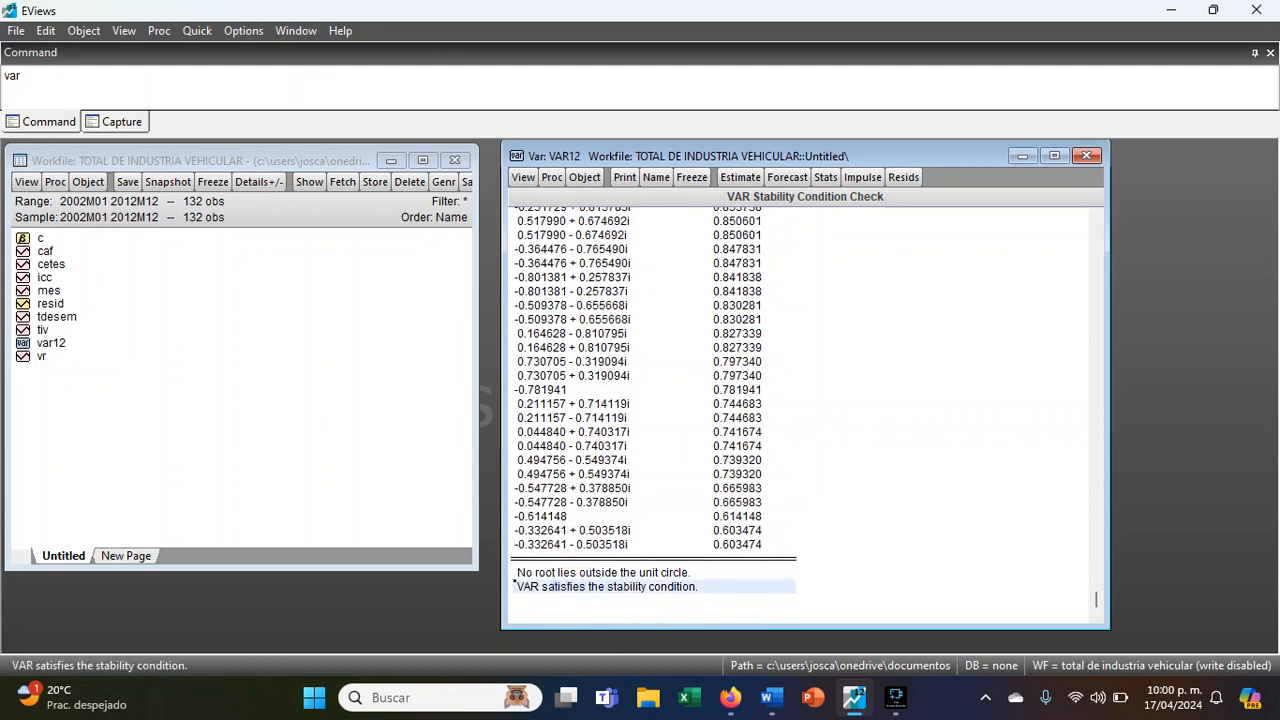
- Run the autocorrelation LM test on the VAR residuals and examine the Rao F-stat probabilities for lags 1 to 8
left_click(523, 177)
mouse_move(650, 358)
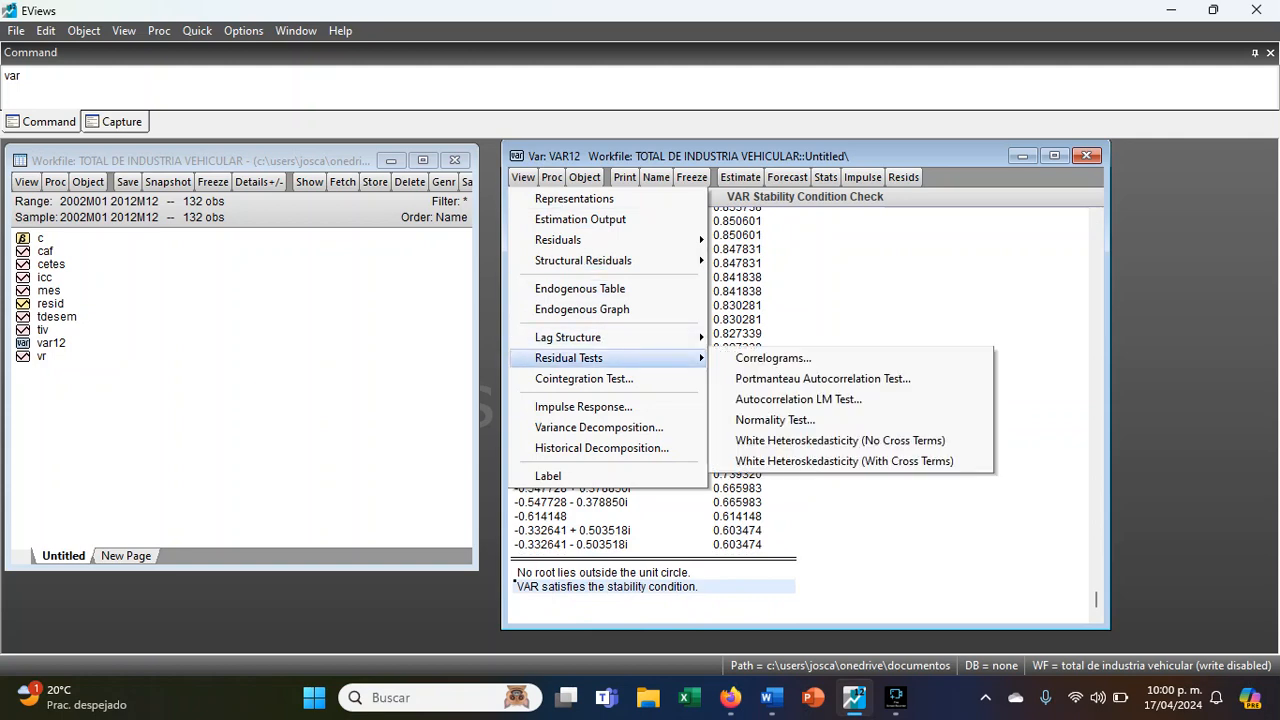
left_click(798, 399)
key("Return")
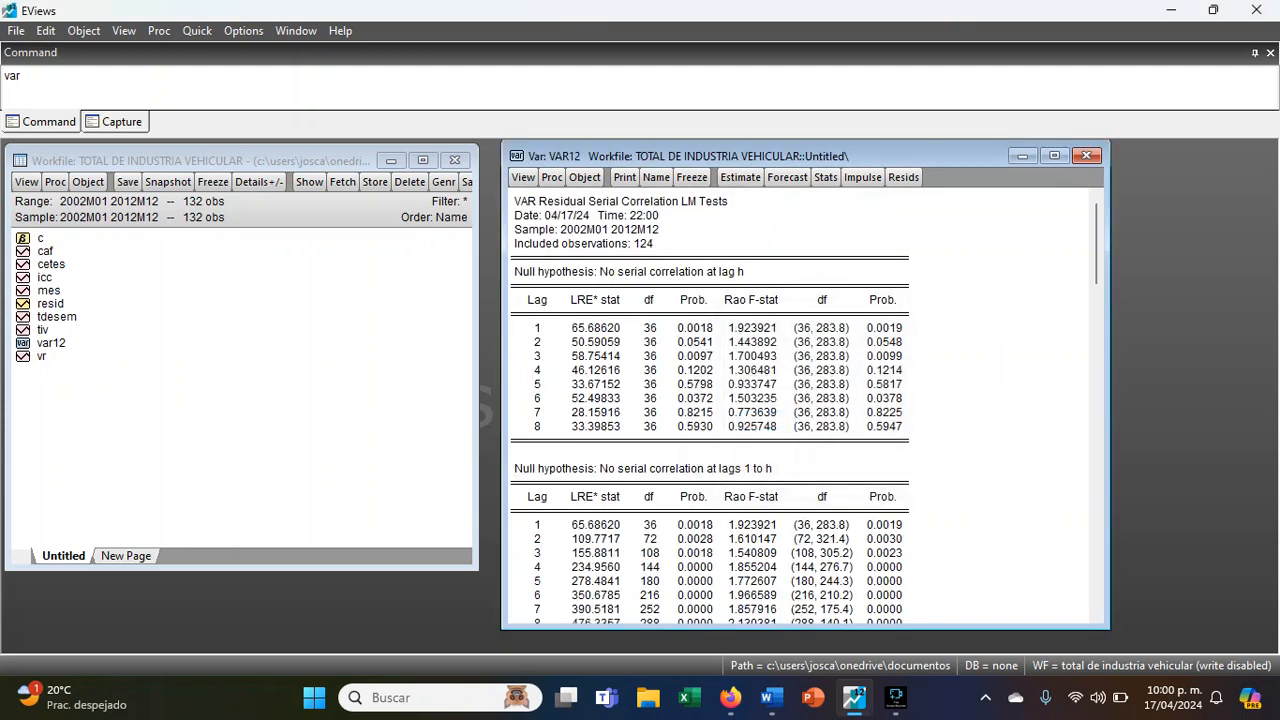
scroll(926, 462, "down", 2)
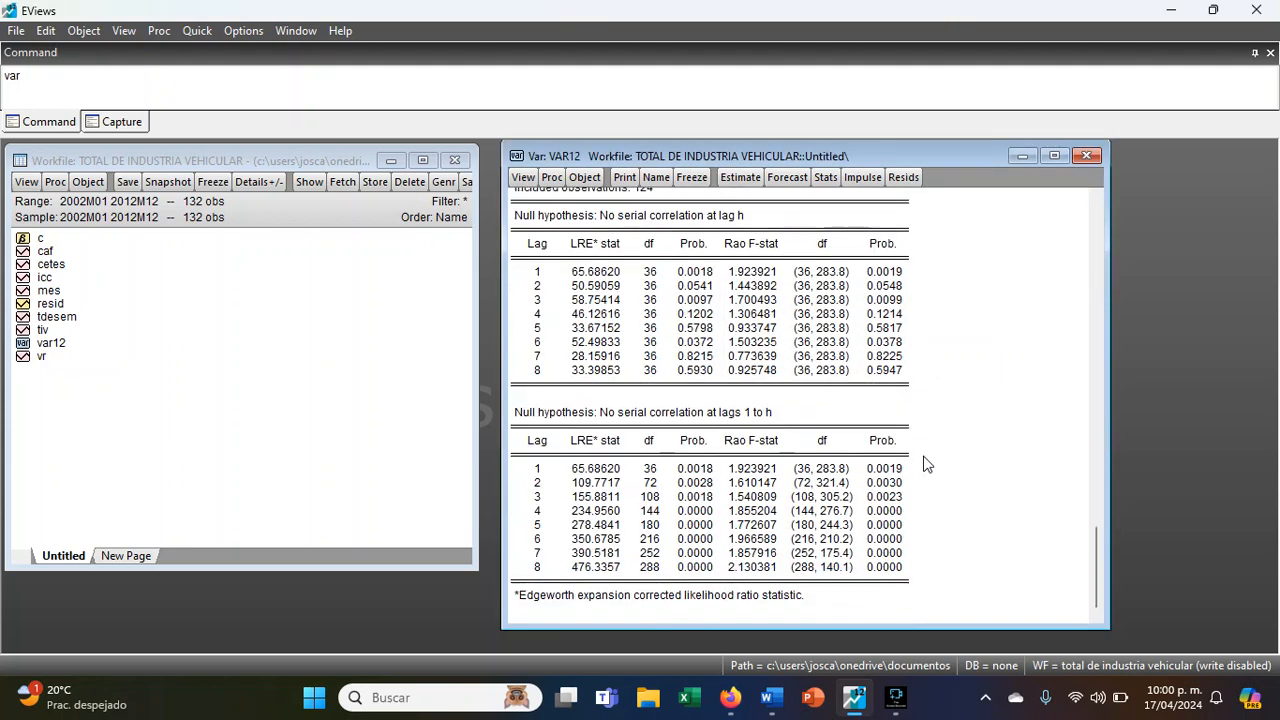
scroll(922, 514, "up", 2)
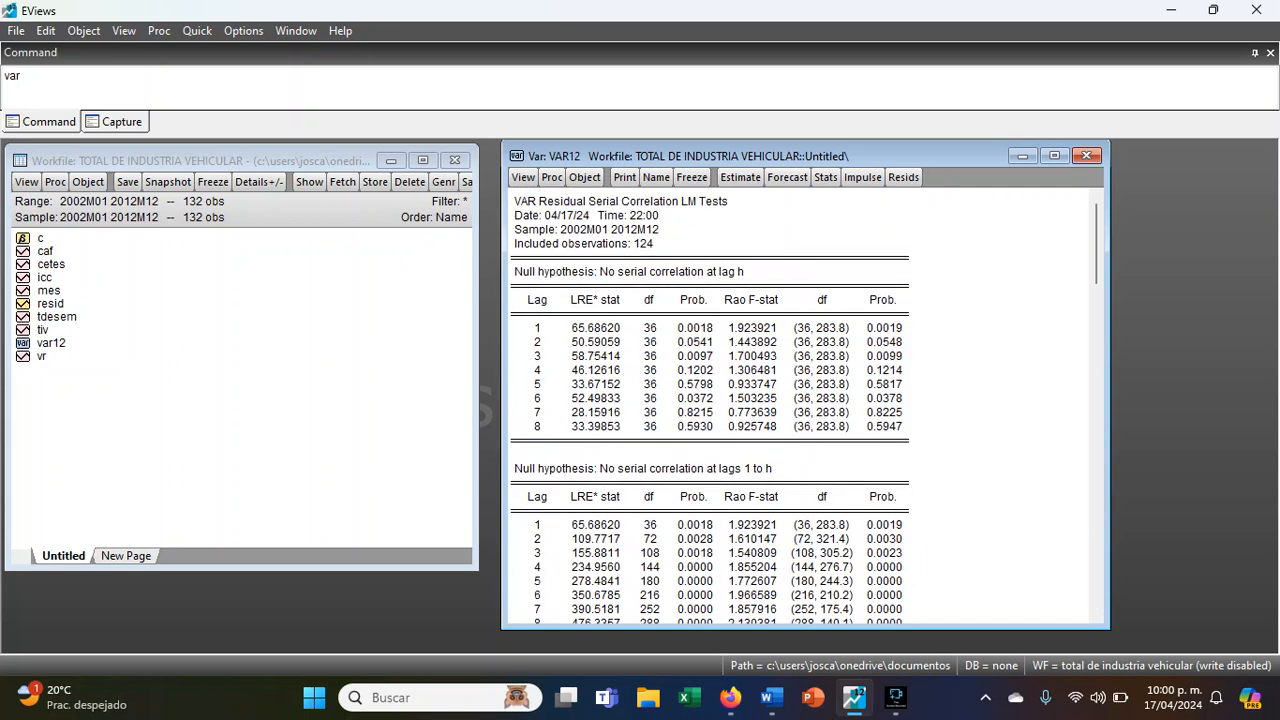
scroll(940, 376, "down", 2)
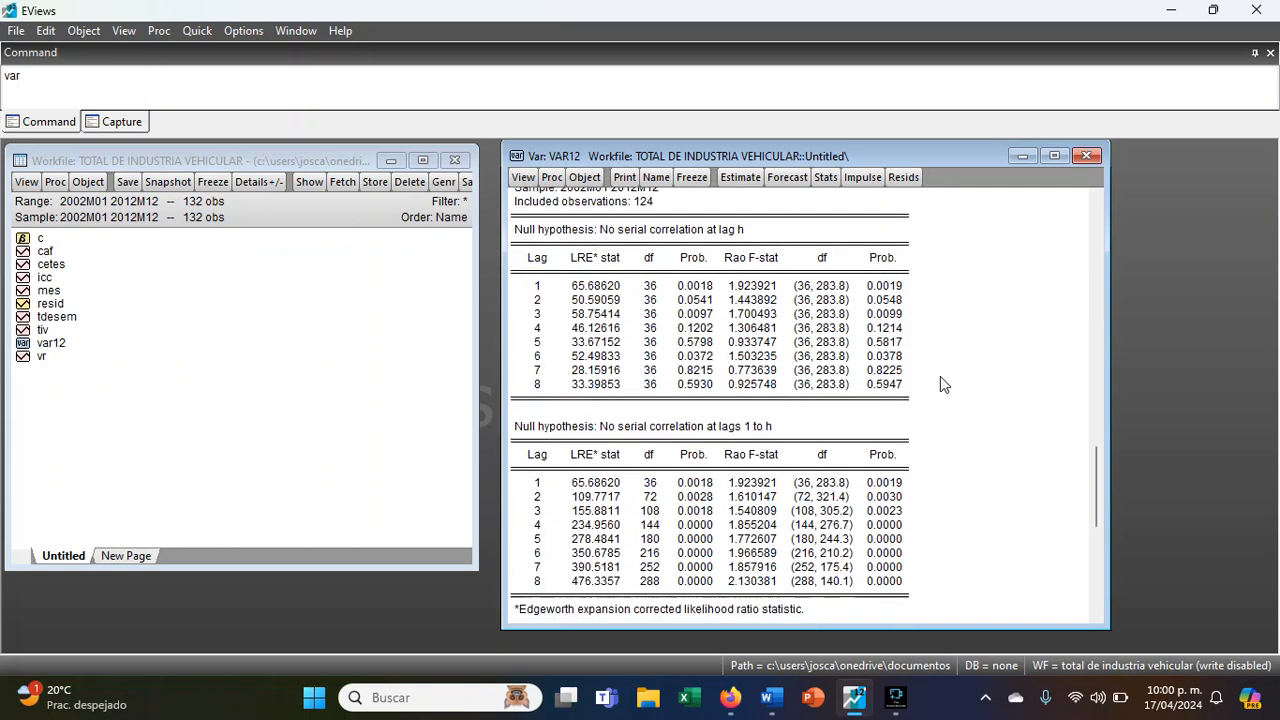
scroll(924, 433, "up", 2)
left_click_drag(884, 327, 886, 427)
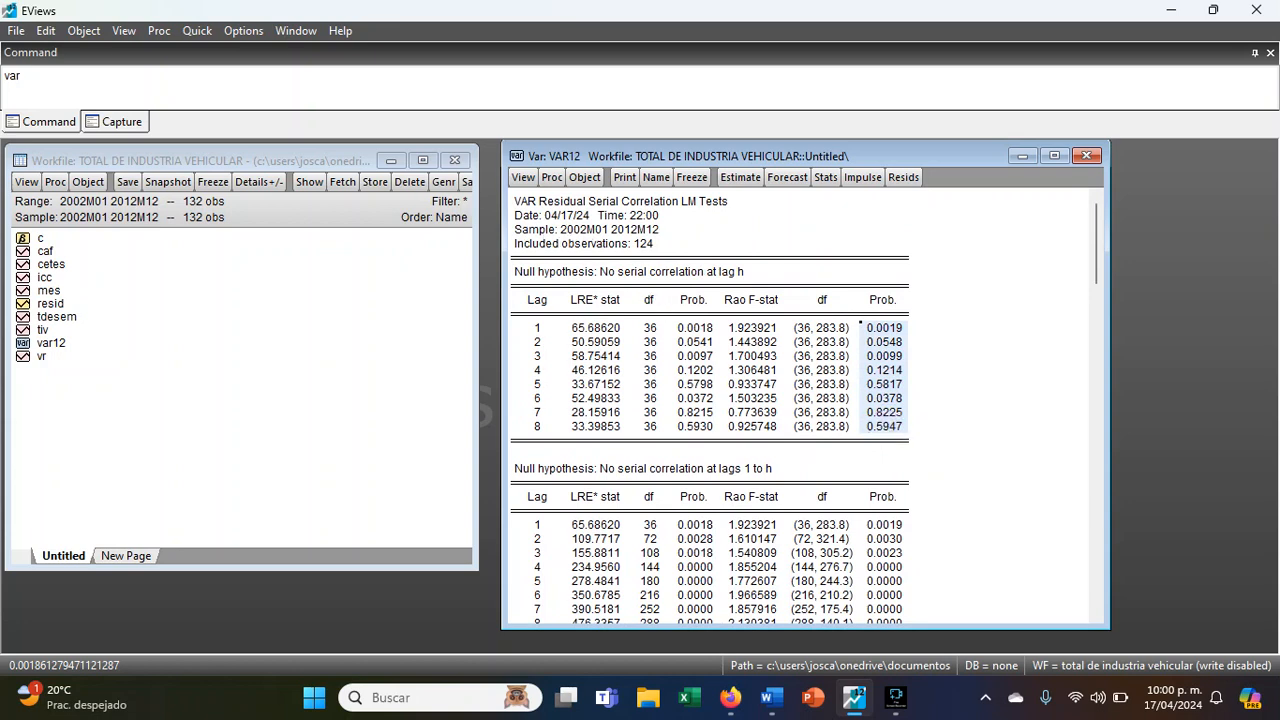
- Run the residual normality test with Cholesky of covariance (Lutkepohl) and examine the Jarque-Bera rows of components 1 to 3
left_click(523, 178)
mouse_move(600, 358)
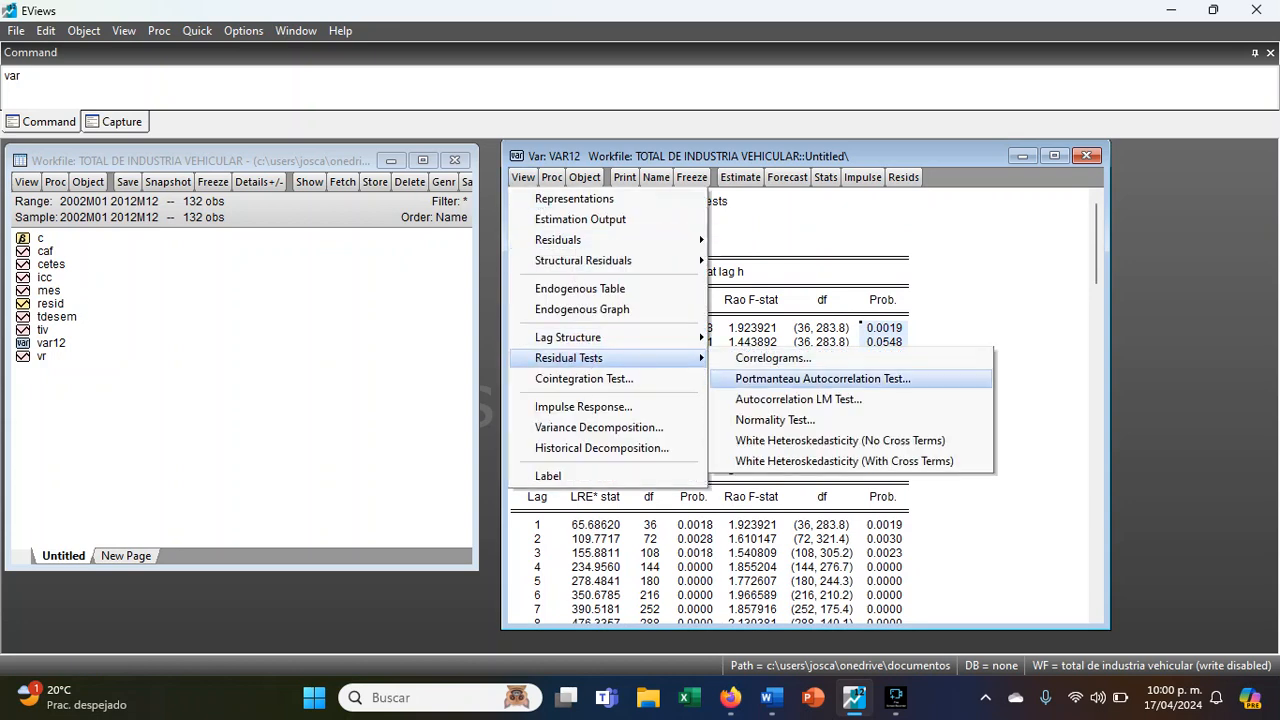
left_click(787, 422)
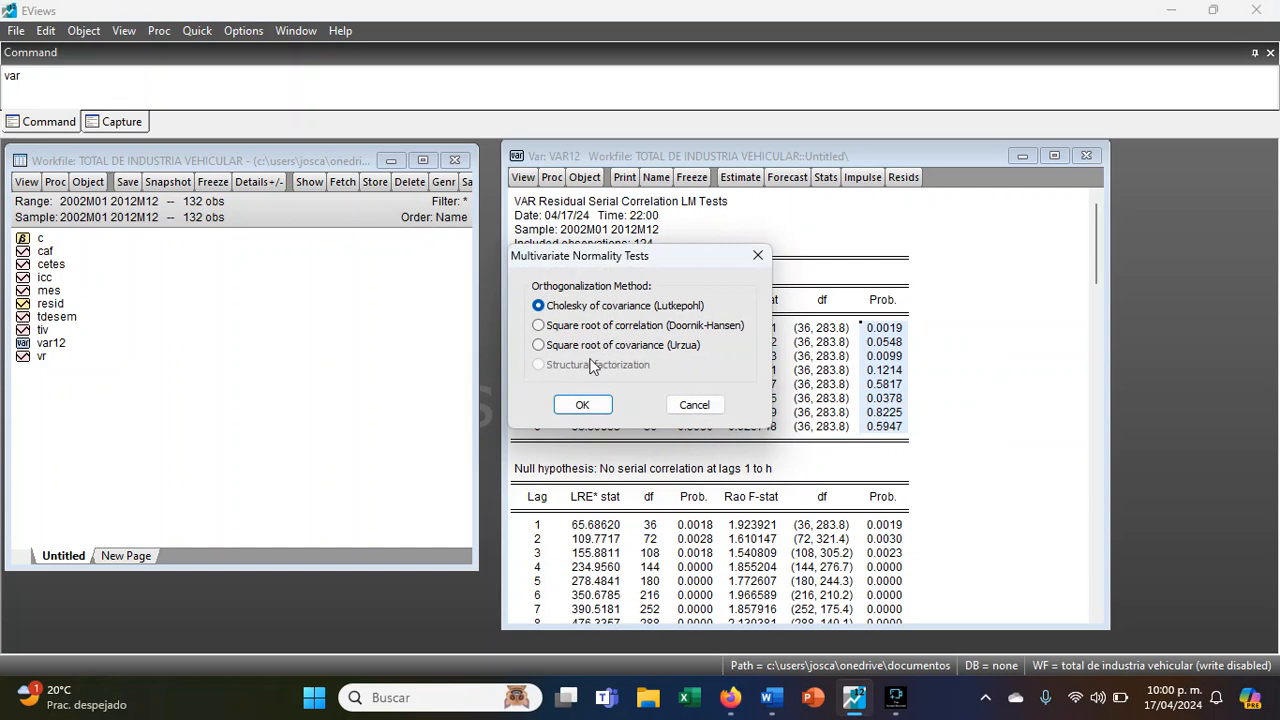
left_click(582, 399)
scroll(840, 489, "down", 3)
scroll(840, 489, "down", 2)
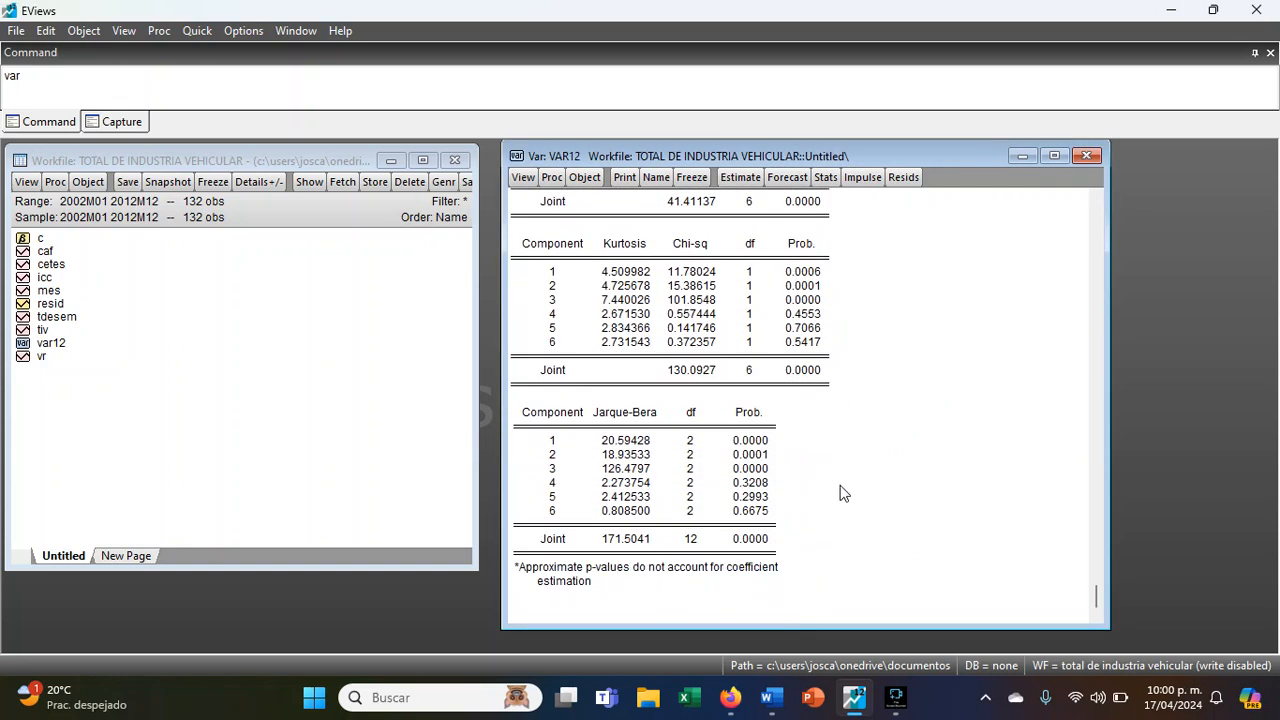
left_click(563, 444)
left_click_drag(563, 444, 751, 468)
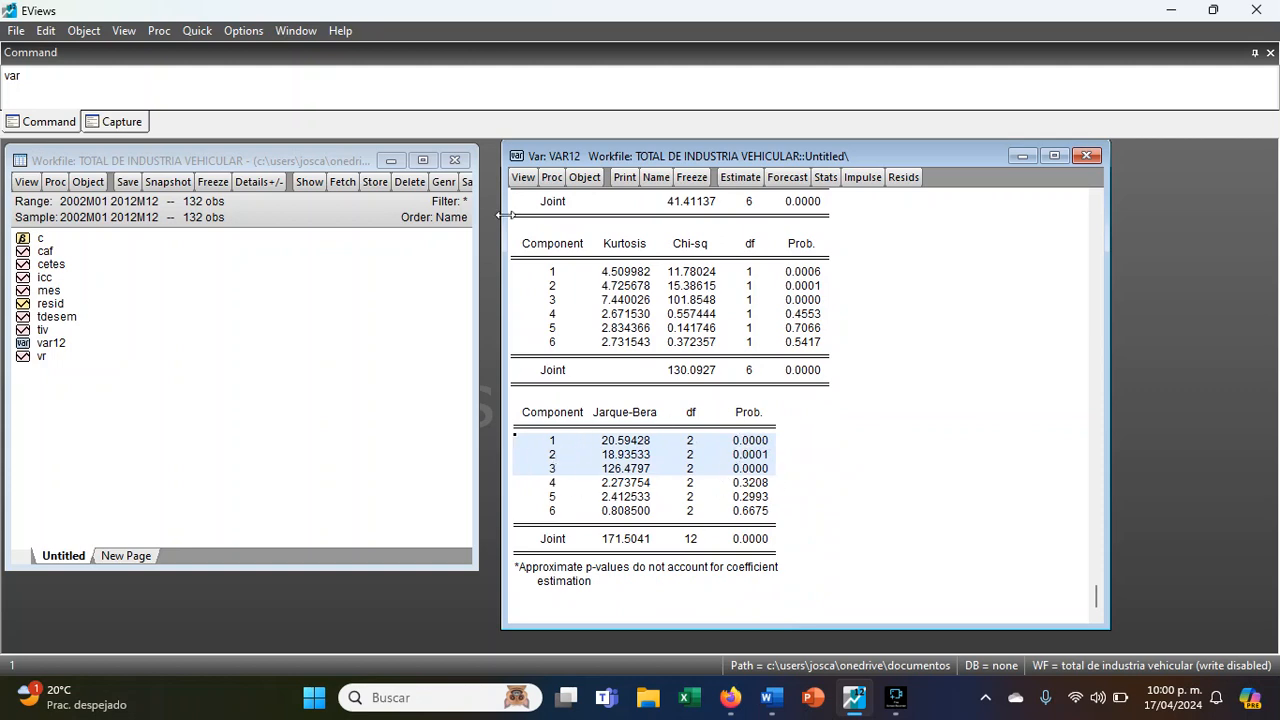
- Run the White heteroskedasticity test without cross terms and check the joint test probability
left_click(523, 177)
mouse_move(600, 358)
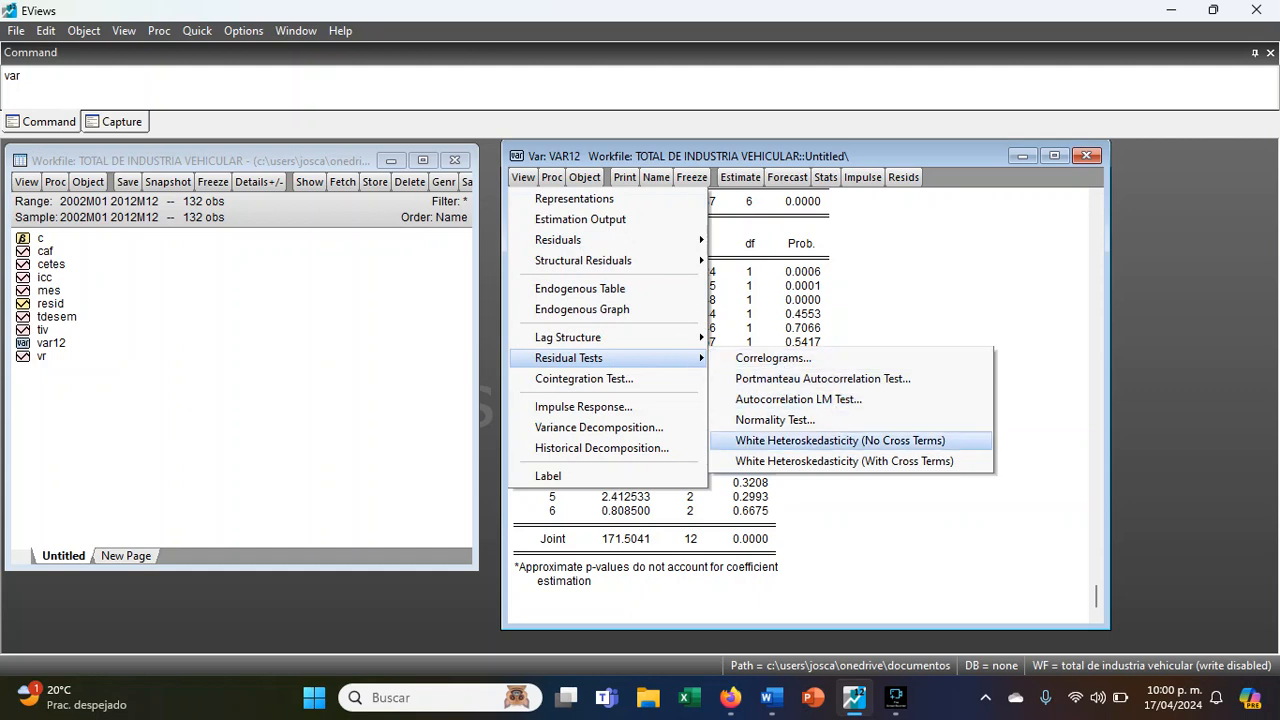
left_click(845, 441)
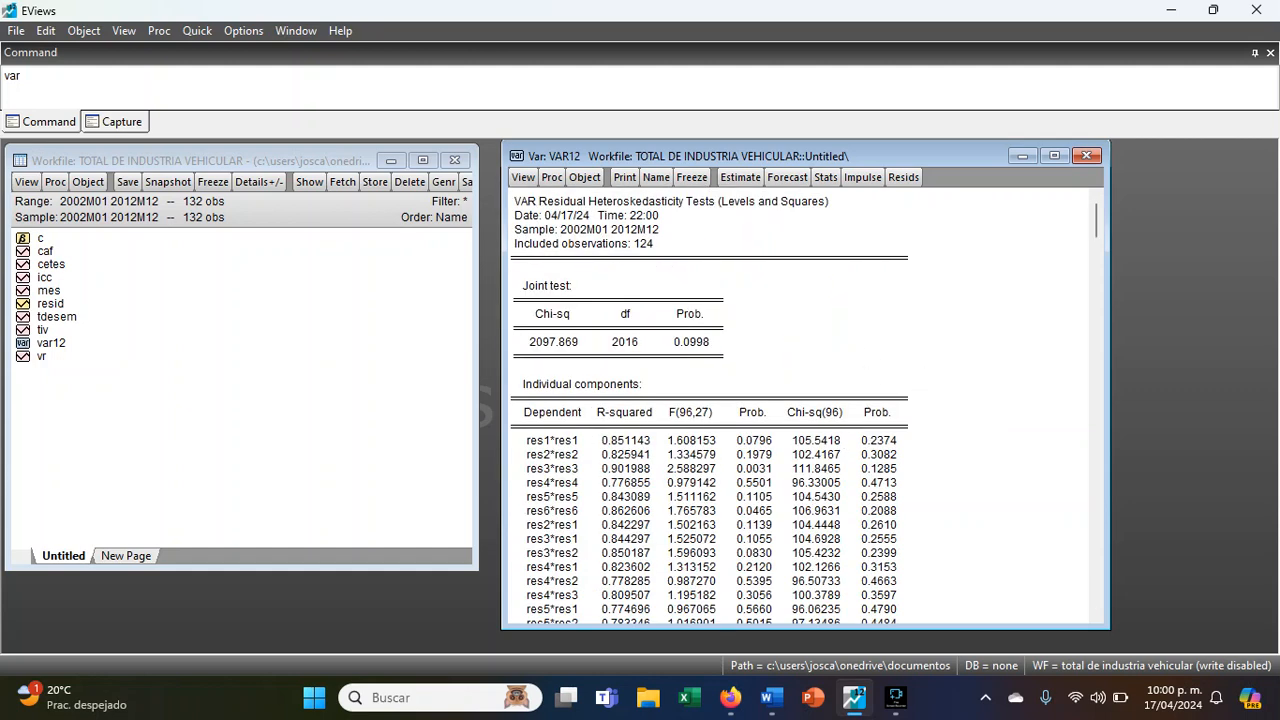
left_click(680, 345)
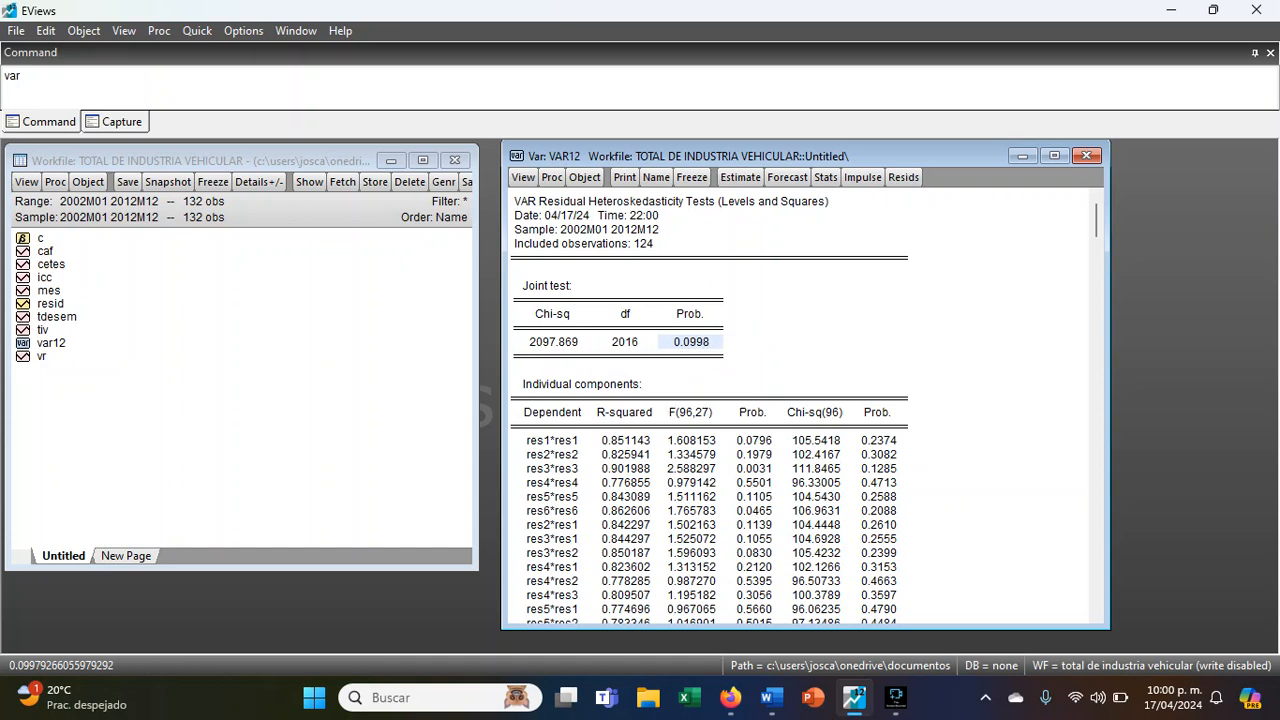
- Run the Johansen cointegration test with lag intervals 1 8
left_click(523, 177)
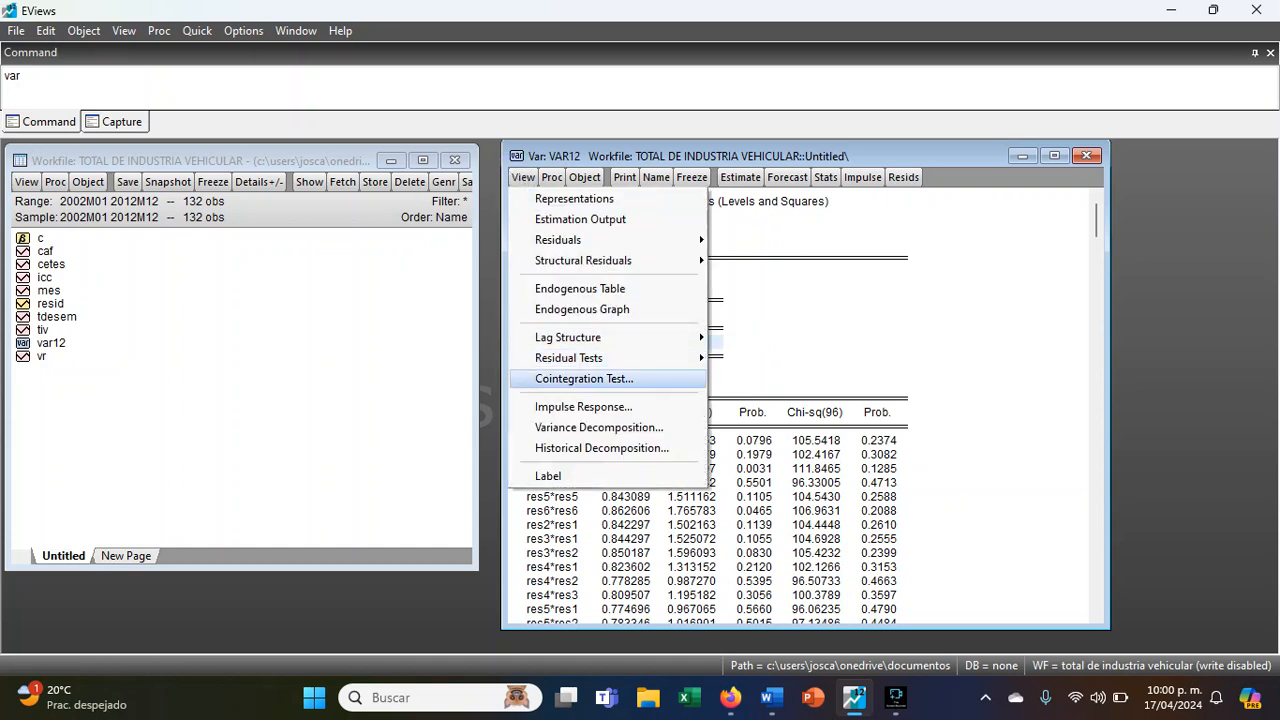
left_click(608, 380)
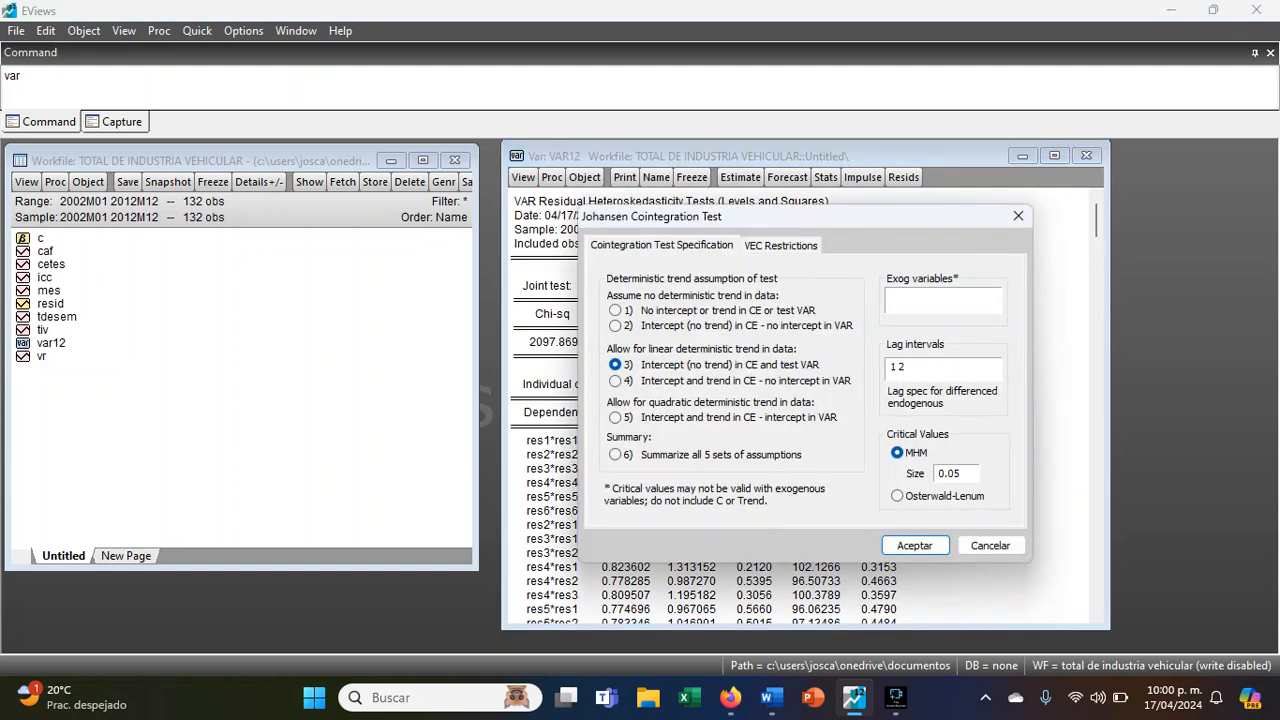
left_click(926, 365)
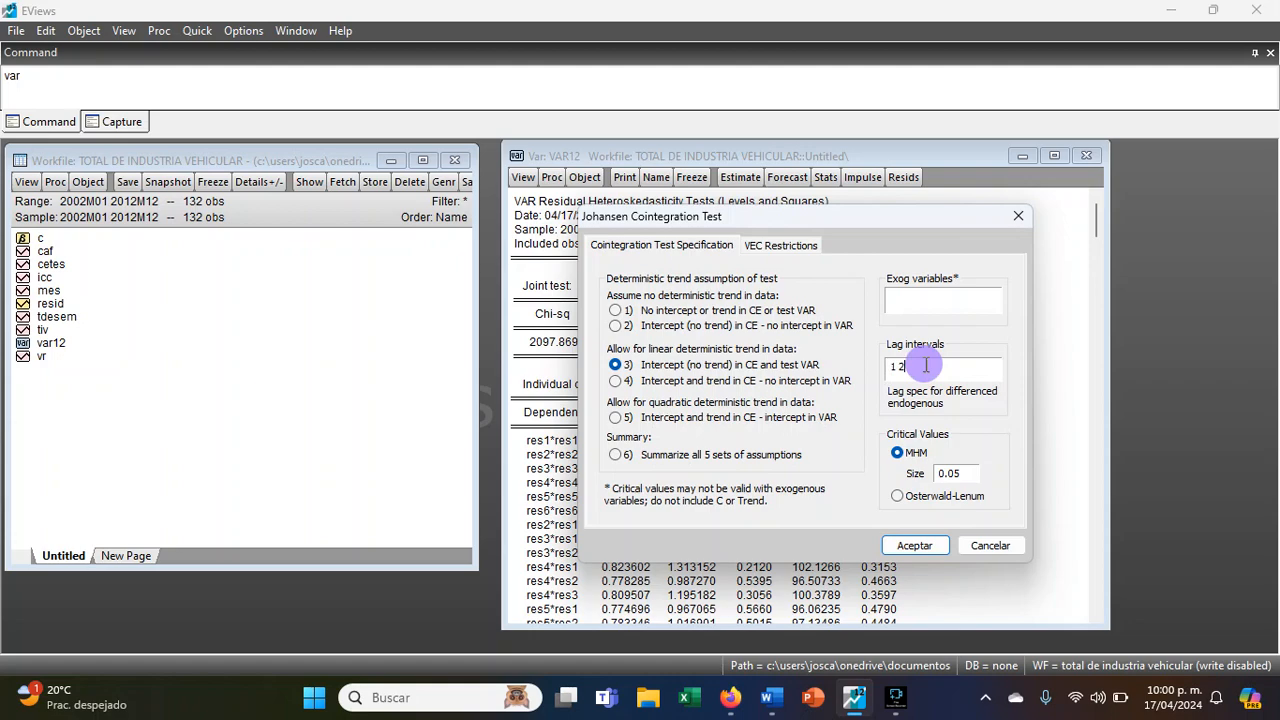
key("BackSpace")
type("8")
left_click(926, 365)
key("Return")
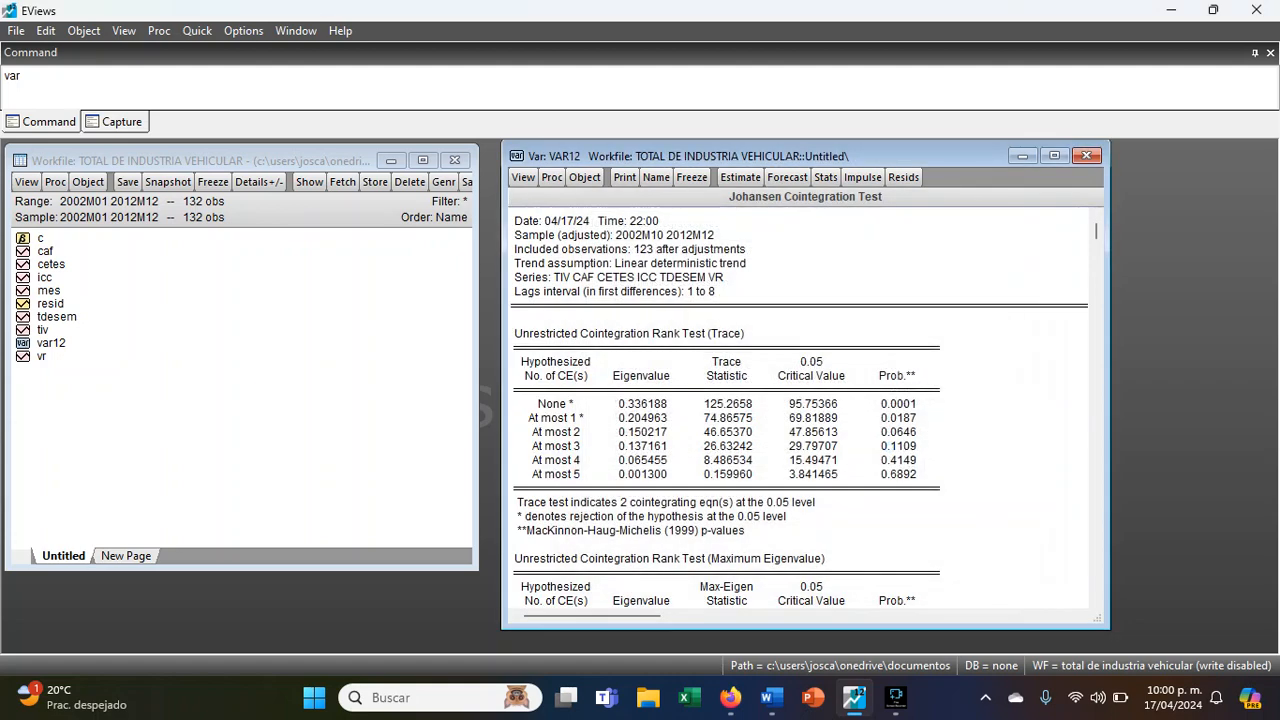
- Examine the trace and maximum eigenvalue results and the normalized cointegrating coefficients of the Johansen test
scroll(986, 404, "down", 3)
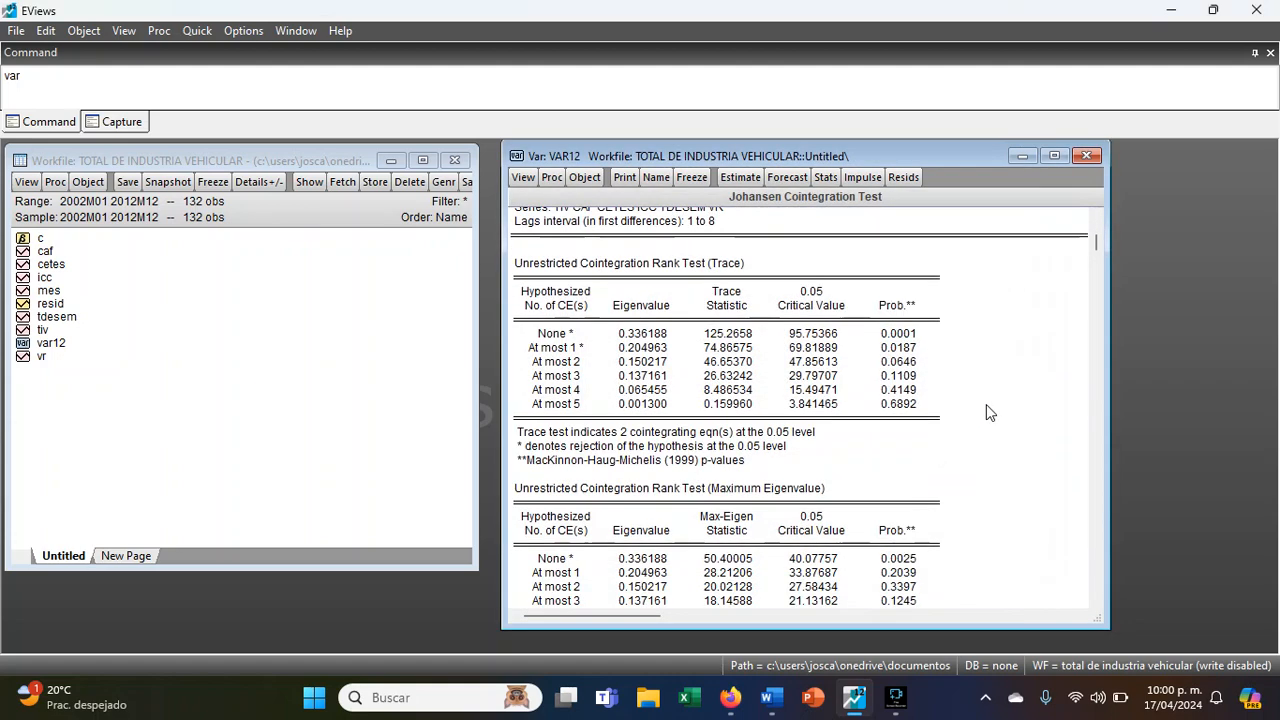
scroll(970, 421, "down", 9)
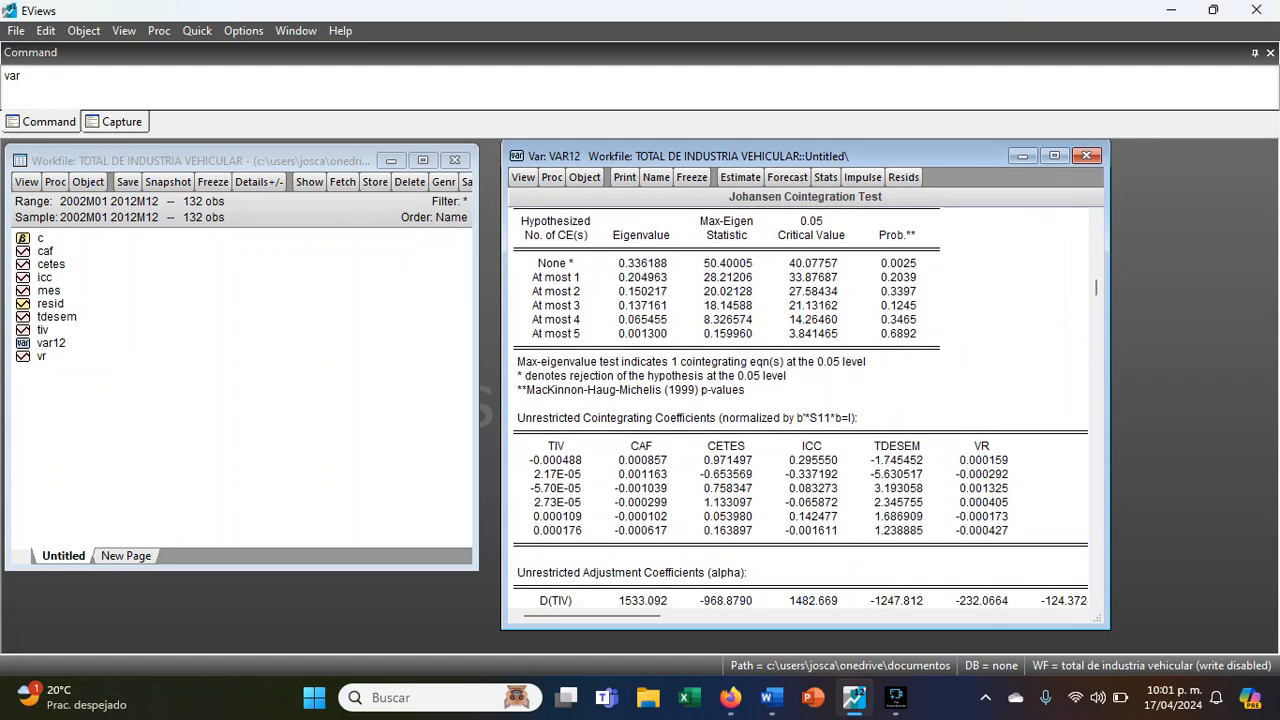
scroll(968, 421, "up", 3)
scroll(968, 421, "down", 3)
scroll(968, 421, "down", 3)
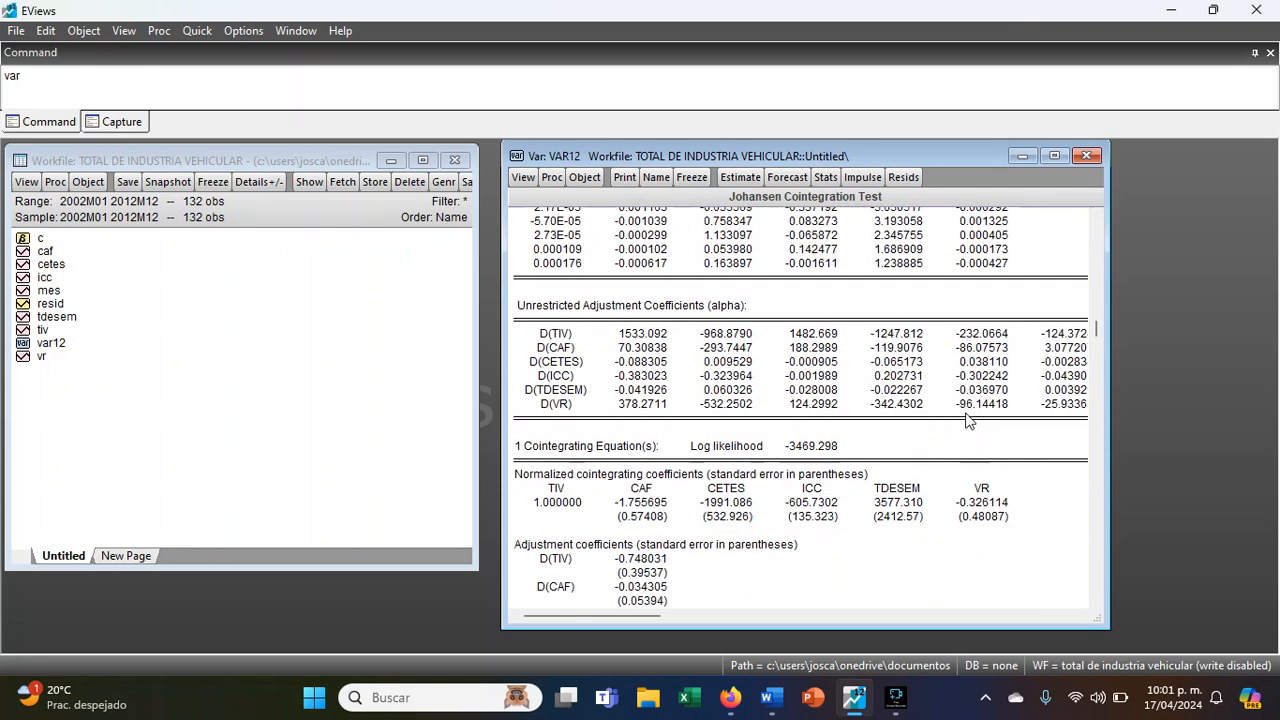
left_click_drag(515, 500, 1020, 502)
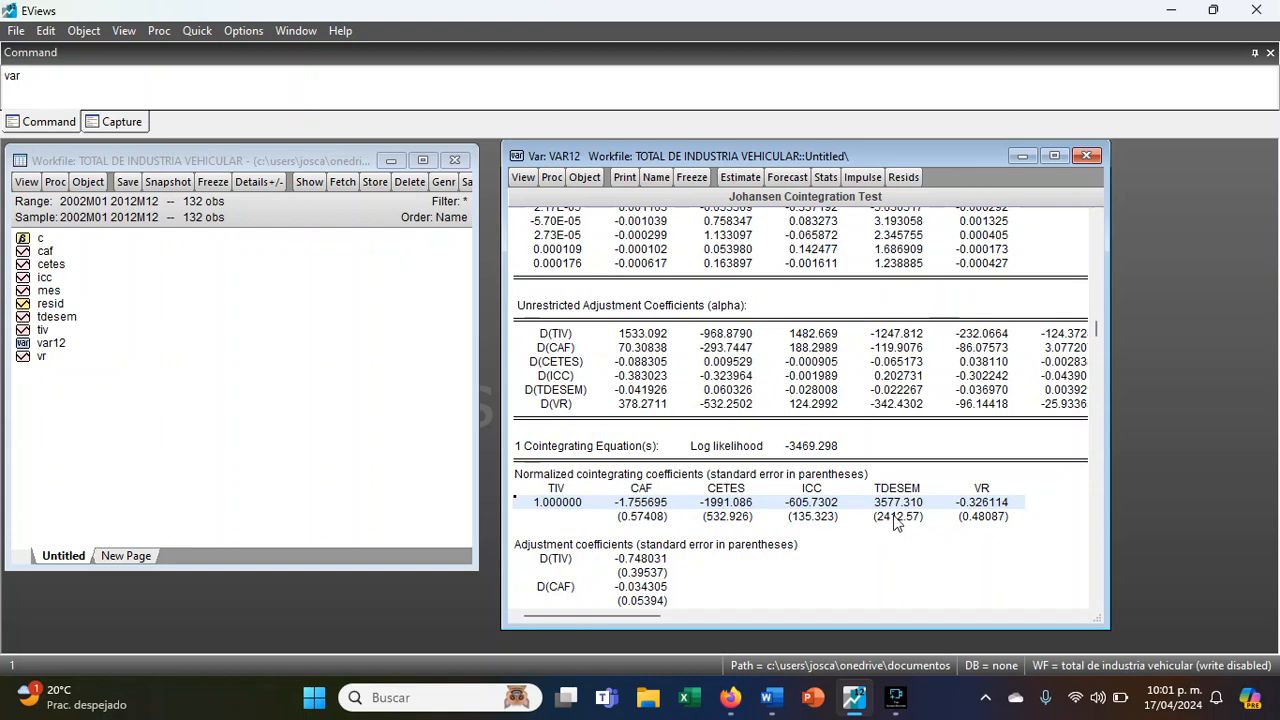
scroll(995, 505, "up", 3)
scroll(800, 407, "up", 15)
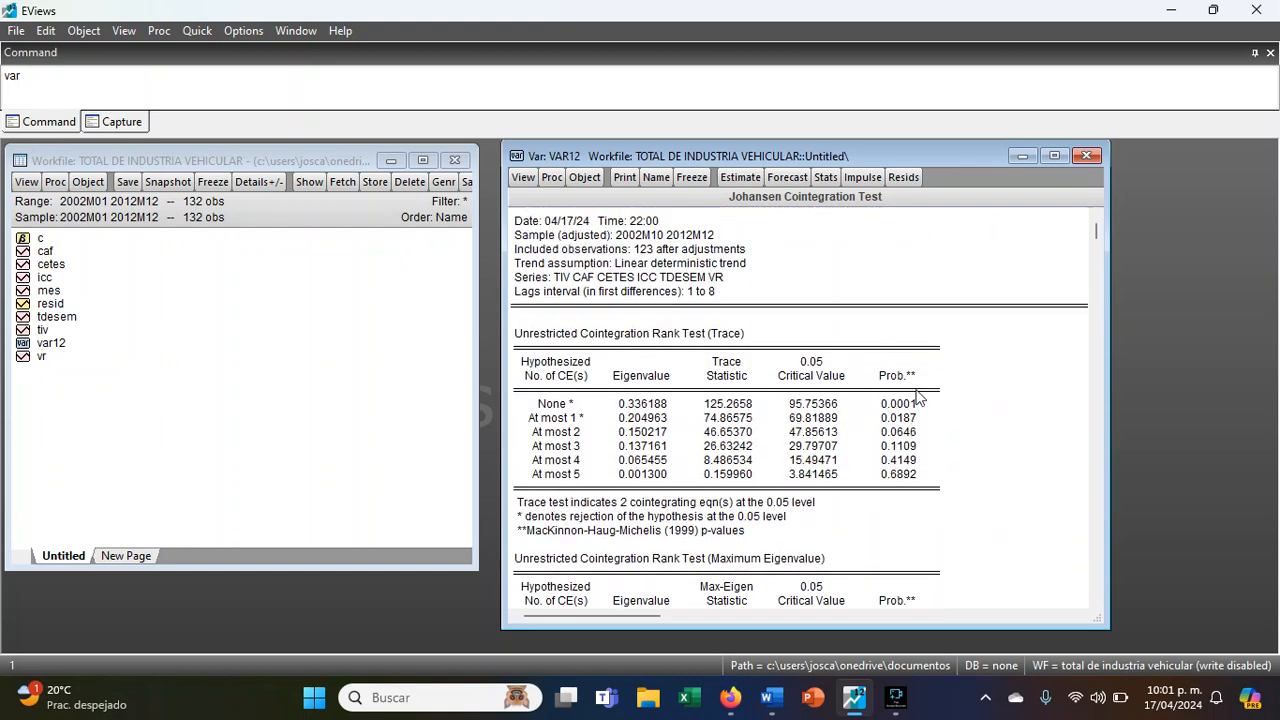
left_click_drag(898, 403, 898, 474)
left_click_drag(575, 500, 830, 502)
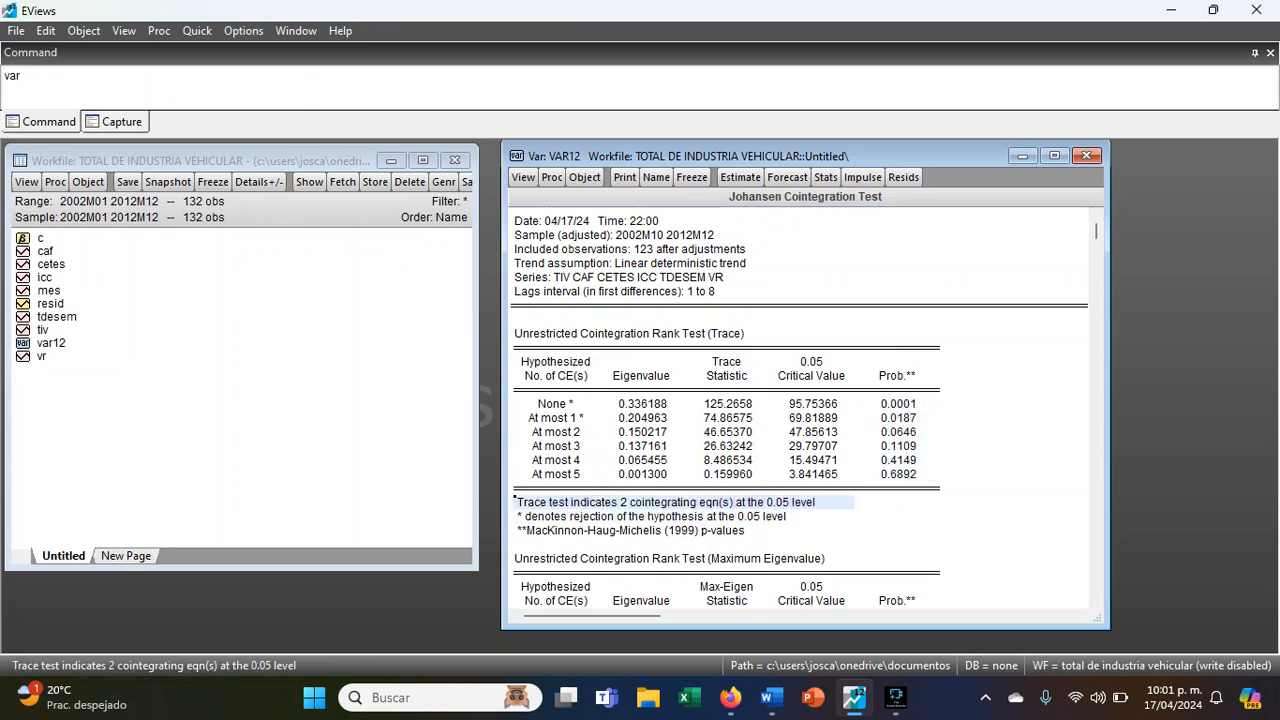
- Rerun the residual normality test with the Cholesky method and examine the Jarque-Bera probabilities of components 1 to 3
left_click(522, 178)
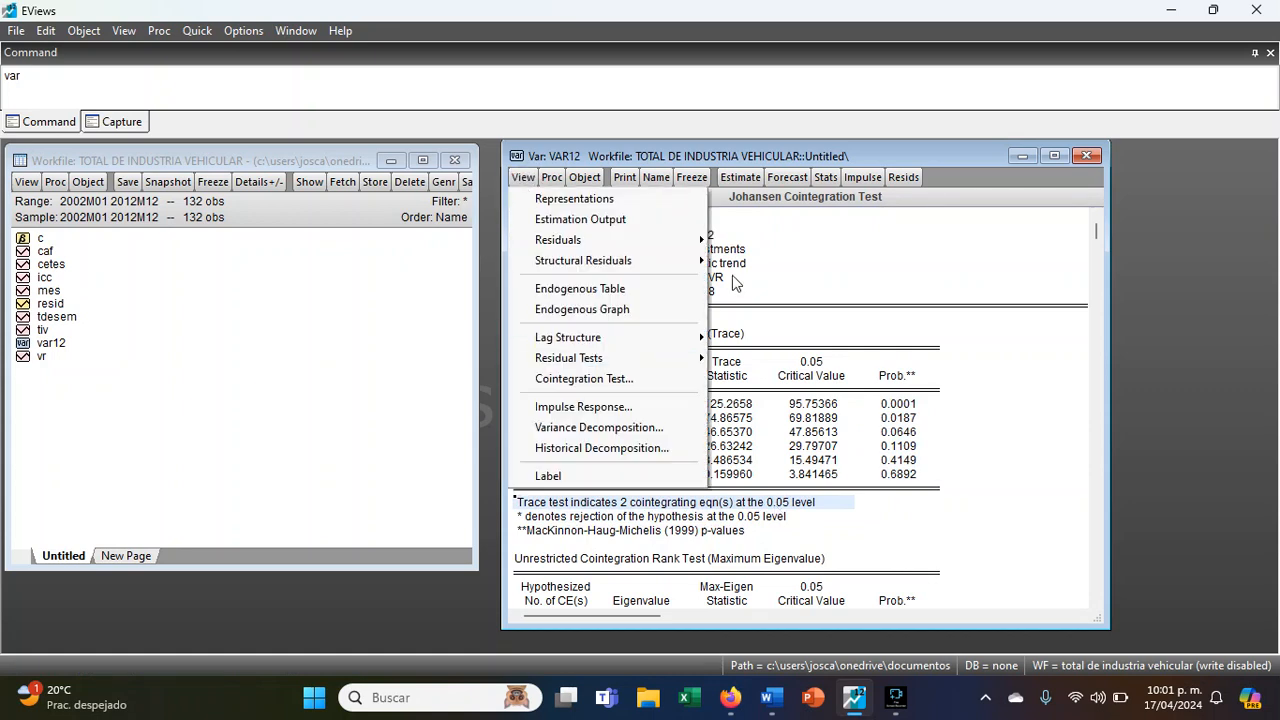
mouse_move(671, 358)
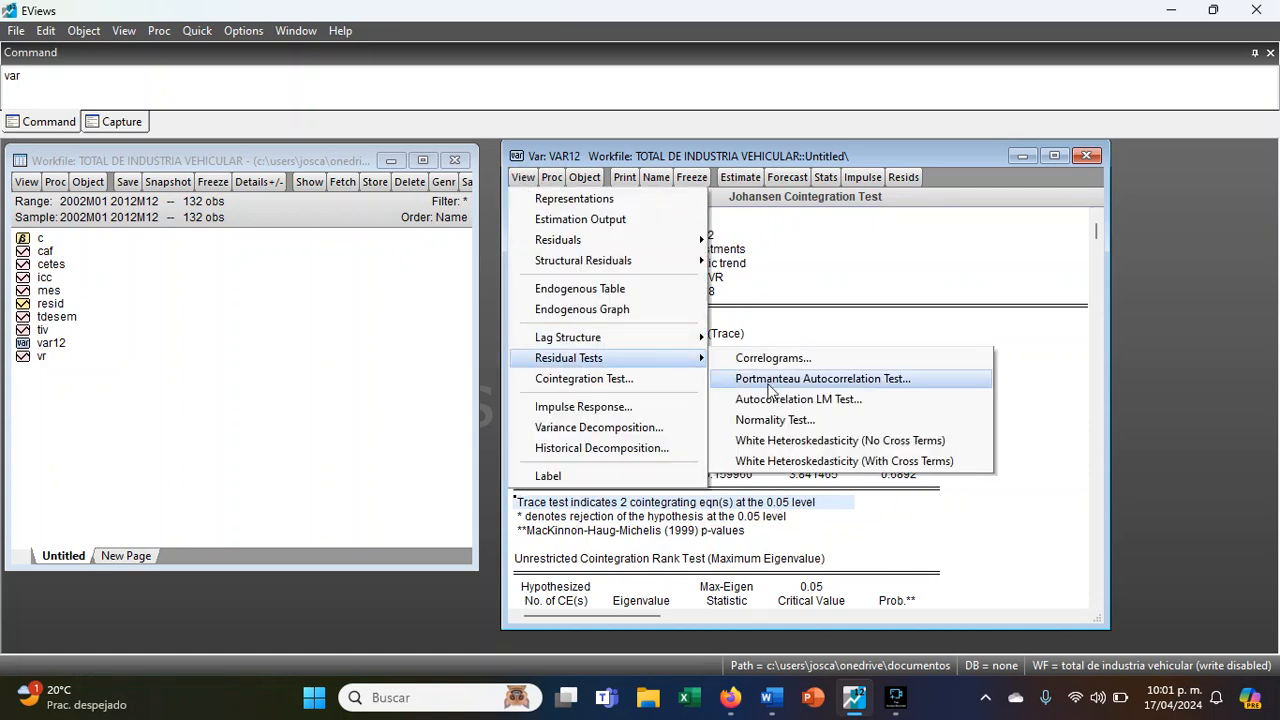
left_click(805, 421)
left_click(583, 405)
scroll(700, 337, "down", 2)
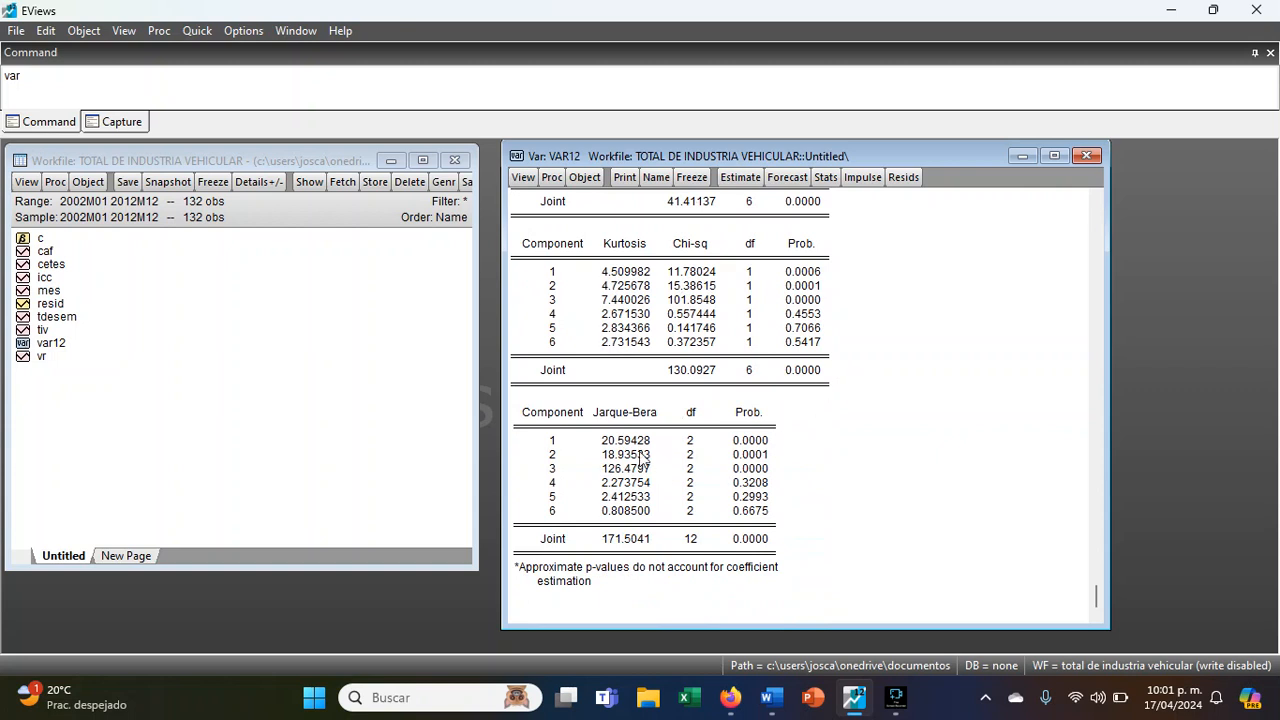
left_click_drag(737, 440, 741, 466)
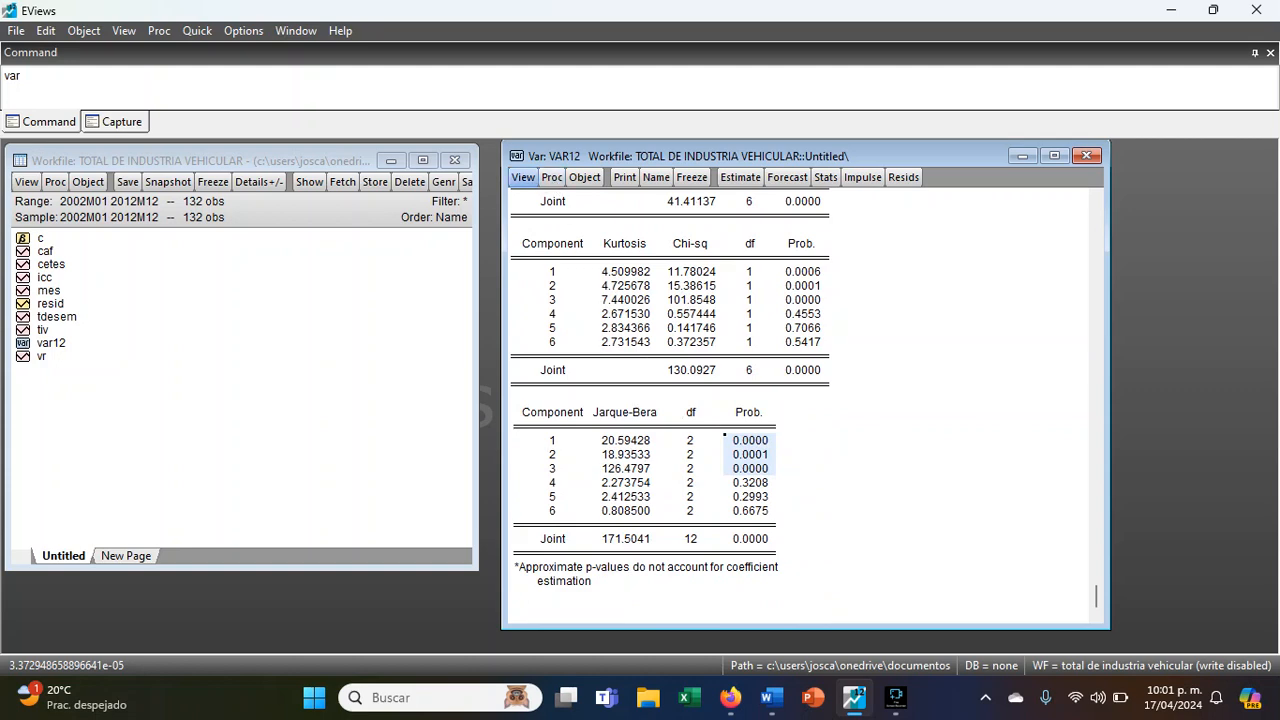
- Display the residuals of the VAR as graphs
left_click(254, 92)
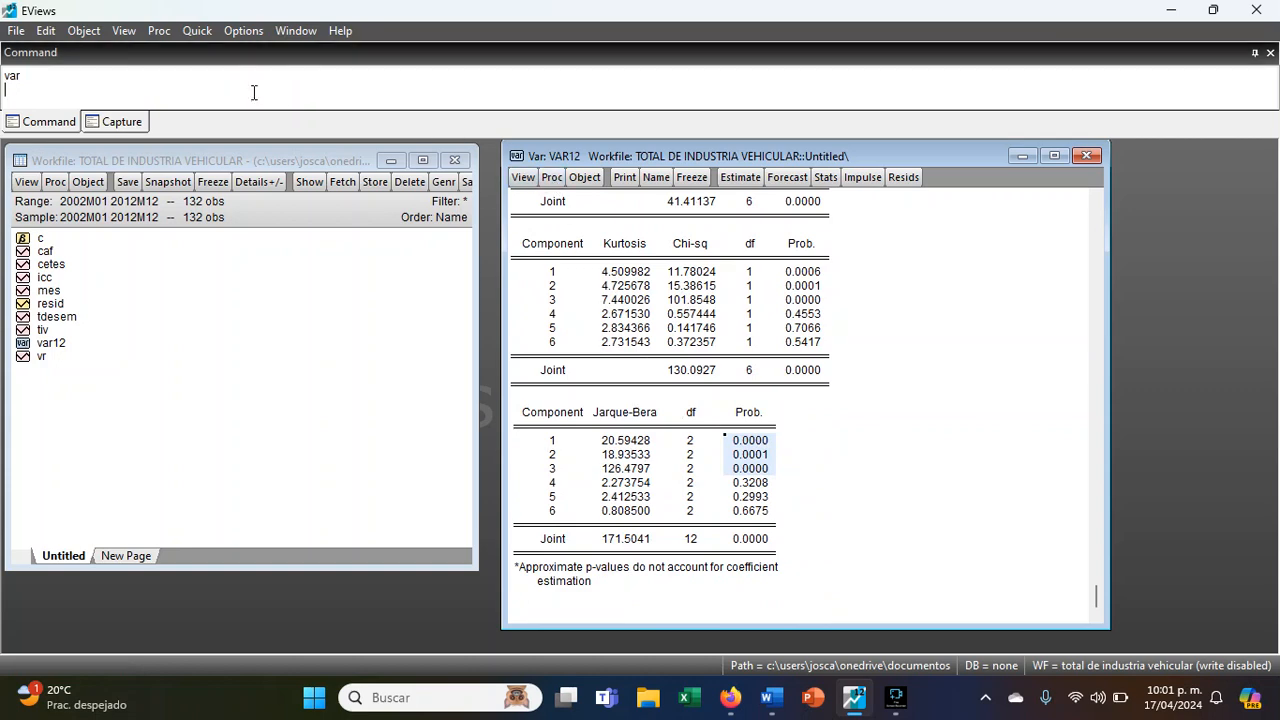
left_click(523, 177)
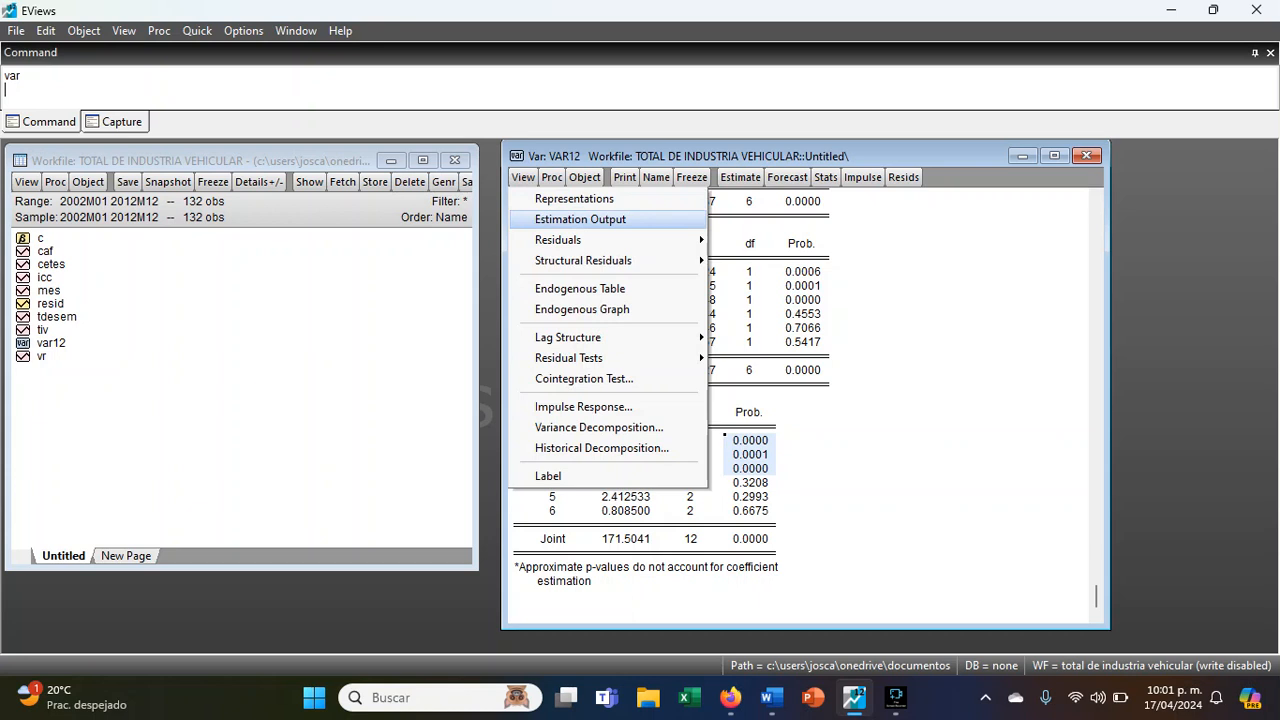
mouse_move(670, 276)
mouse_move(640, 358)
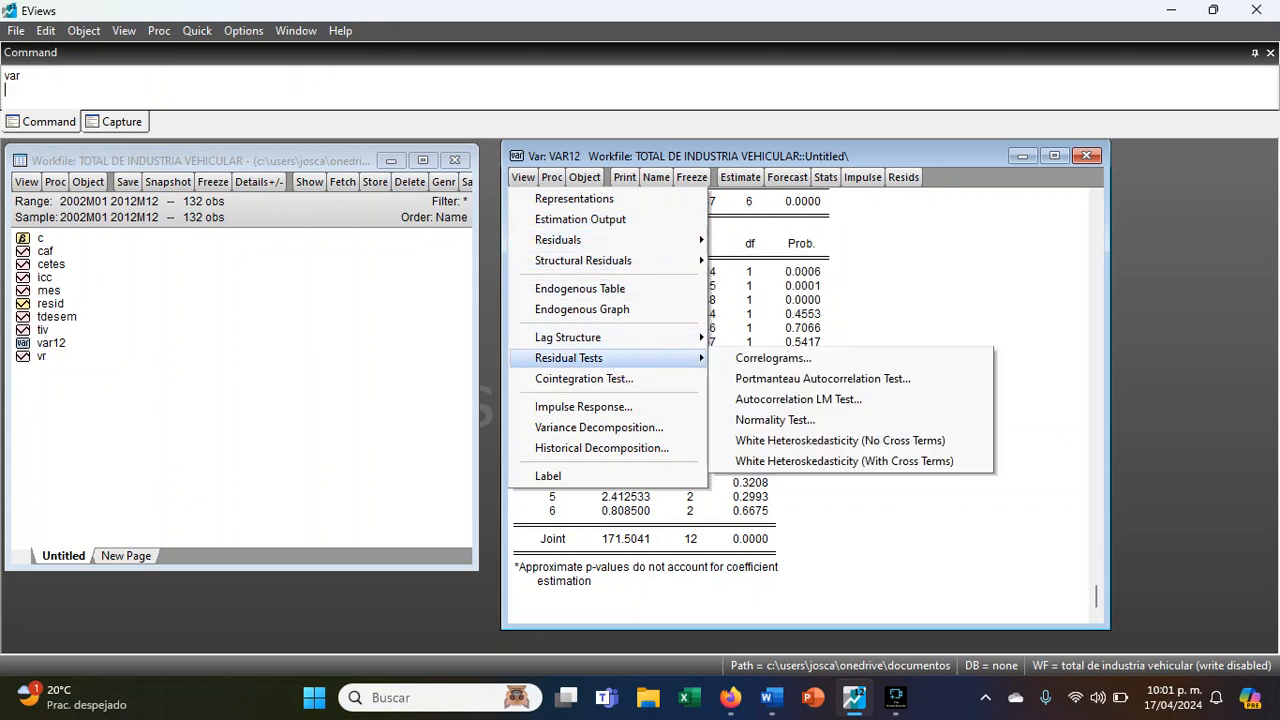
mouse_move(567, 239)
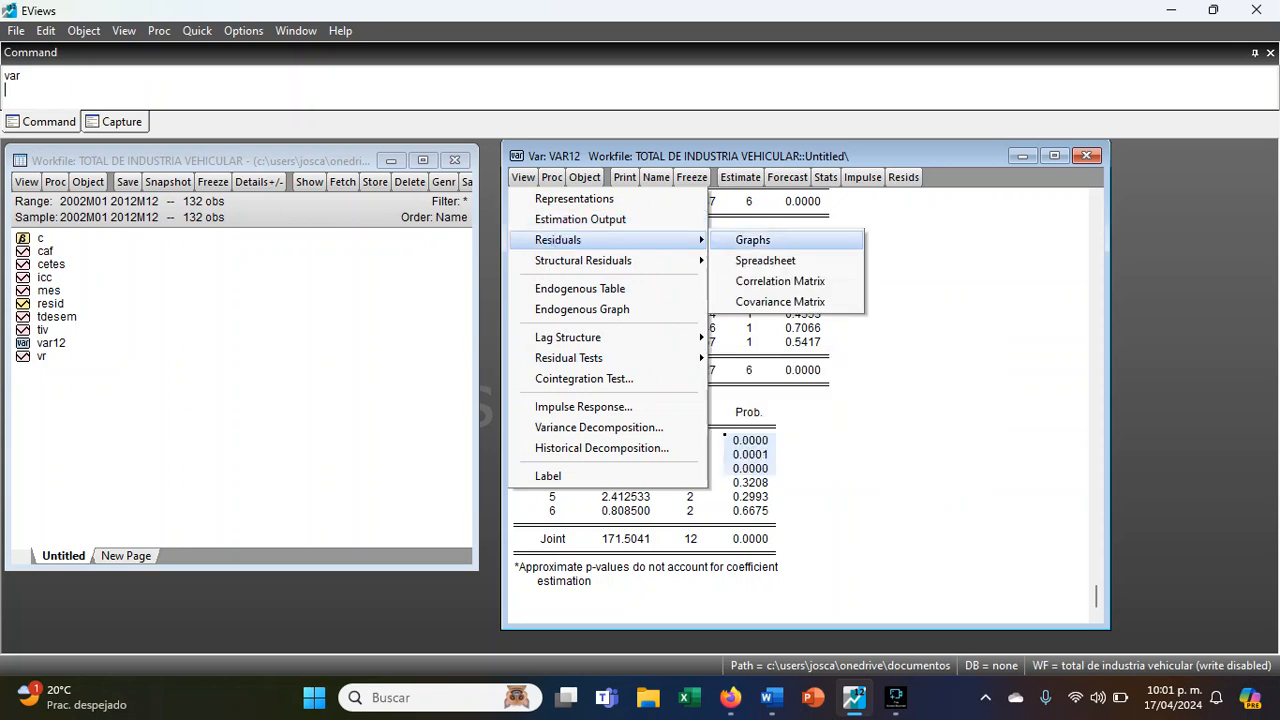
left_click(752, 240)
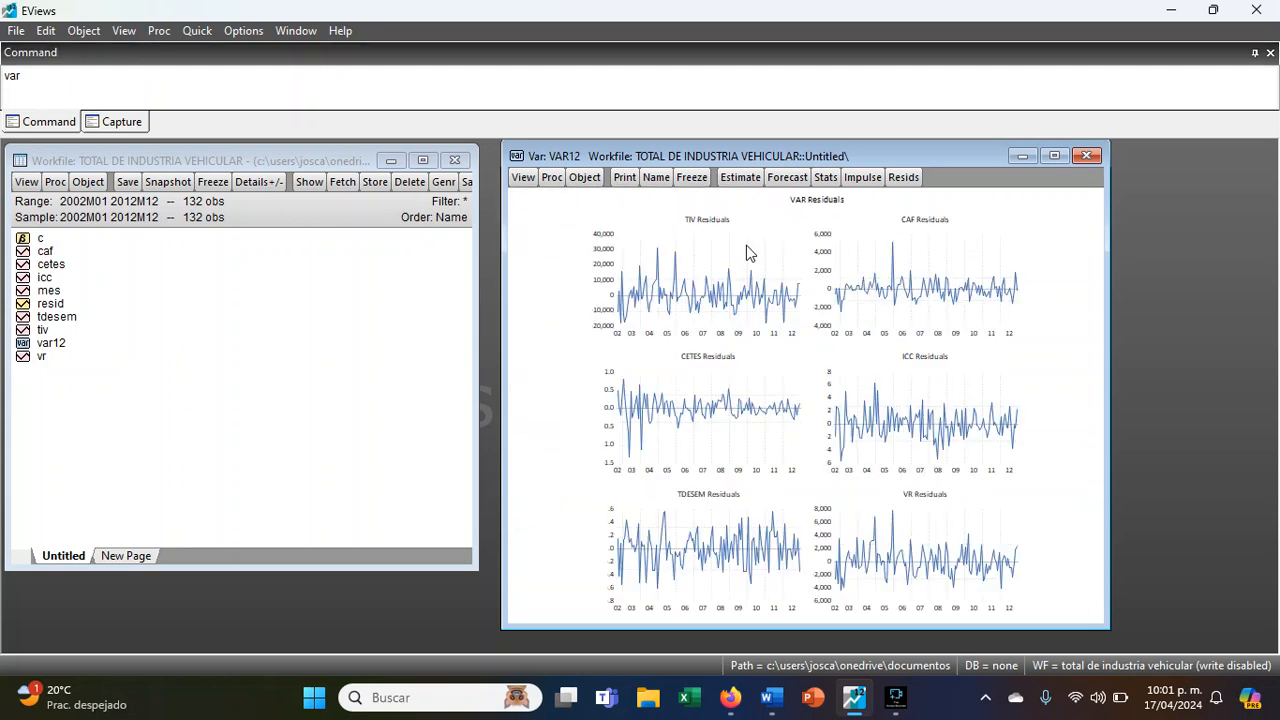
- Examine the residual graphs of TIV, CAF, CETES, ICC, TDESEM and VR for atypical peaks
left_click(694, 256)
left_click(922, 256)
left_click(740, 396)
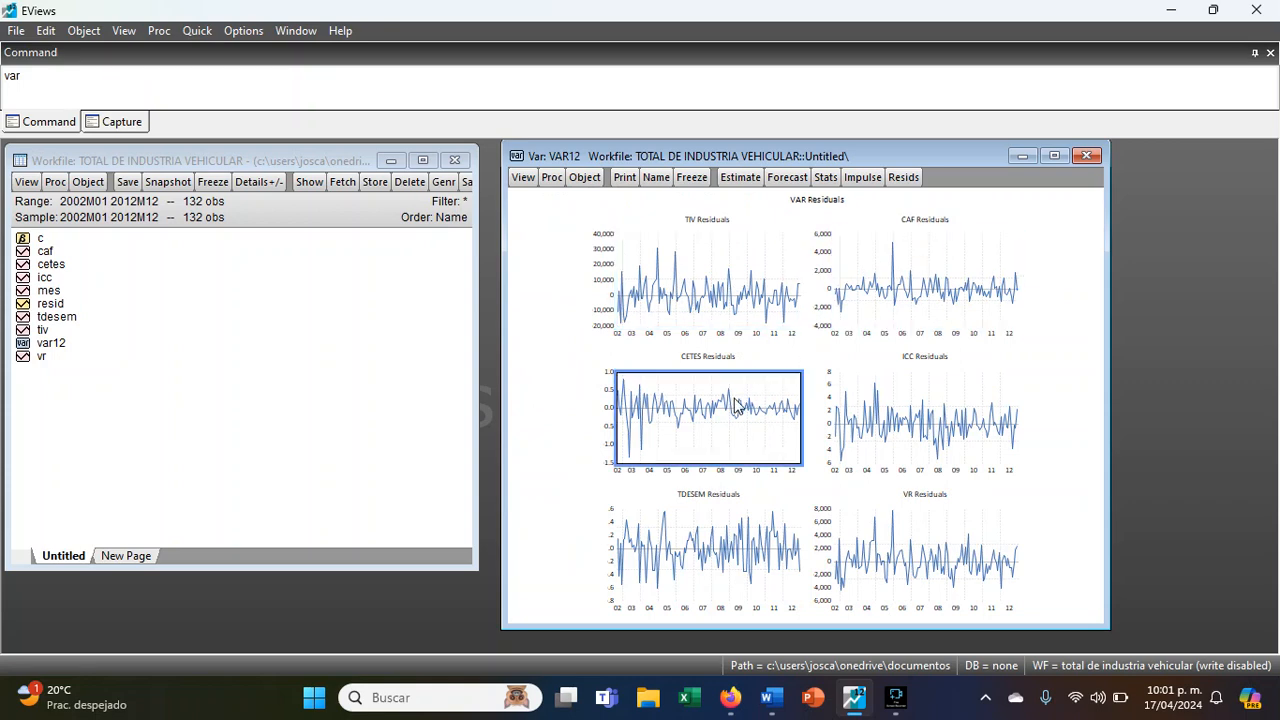
left_click(907, 425)
left_click(700, 550)
left_click(905, 548)
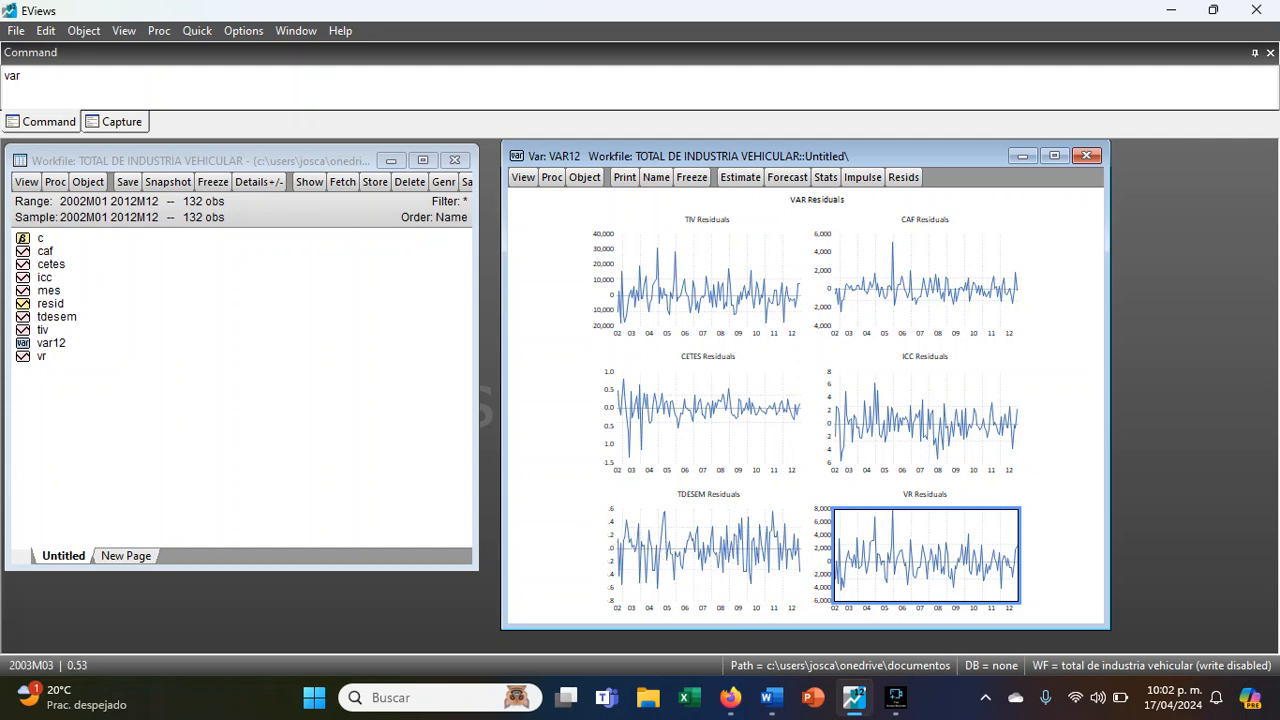
left_click(886, 424)
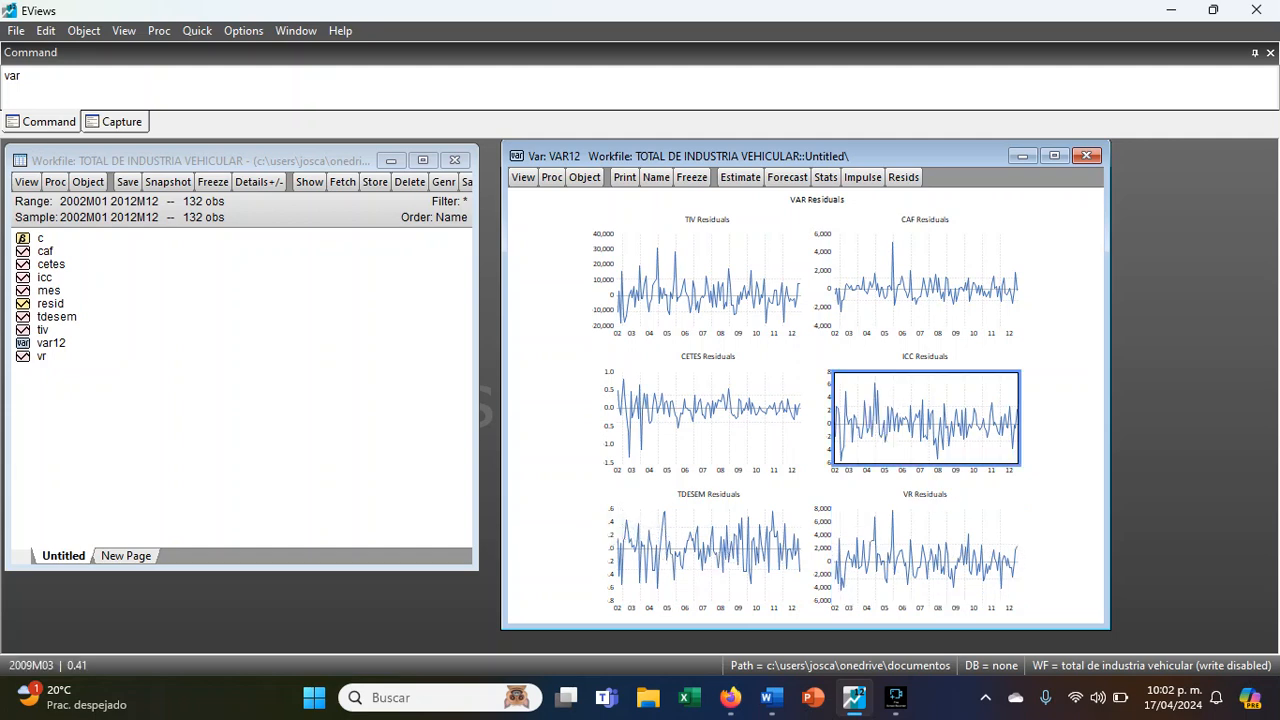
left_click(706, 288)
left_click(866, 271)
left_click(706, 420)
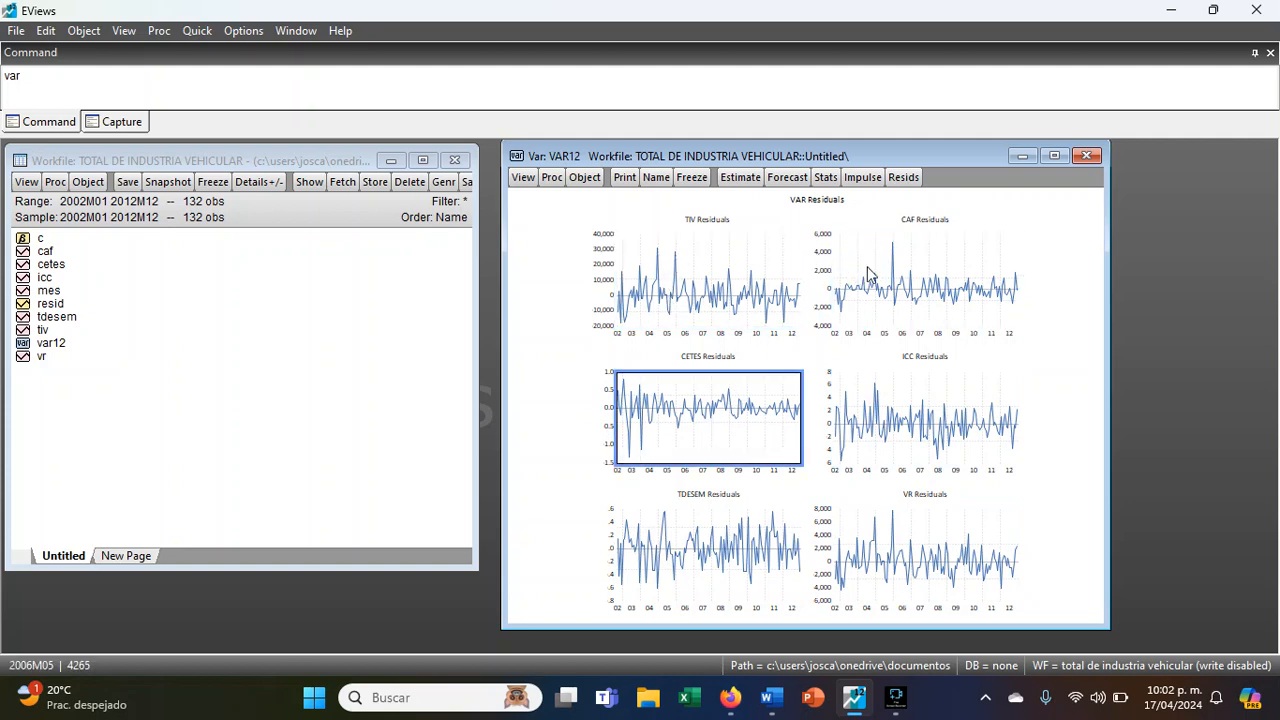
- Generate a new series r1 equal to 0 with the command genr r1=0
left_click(246, 88)
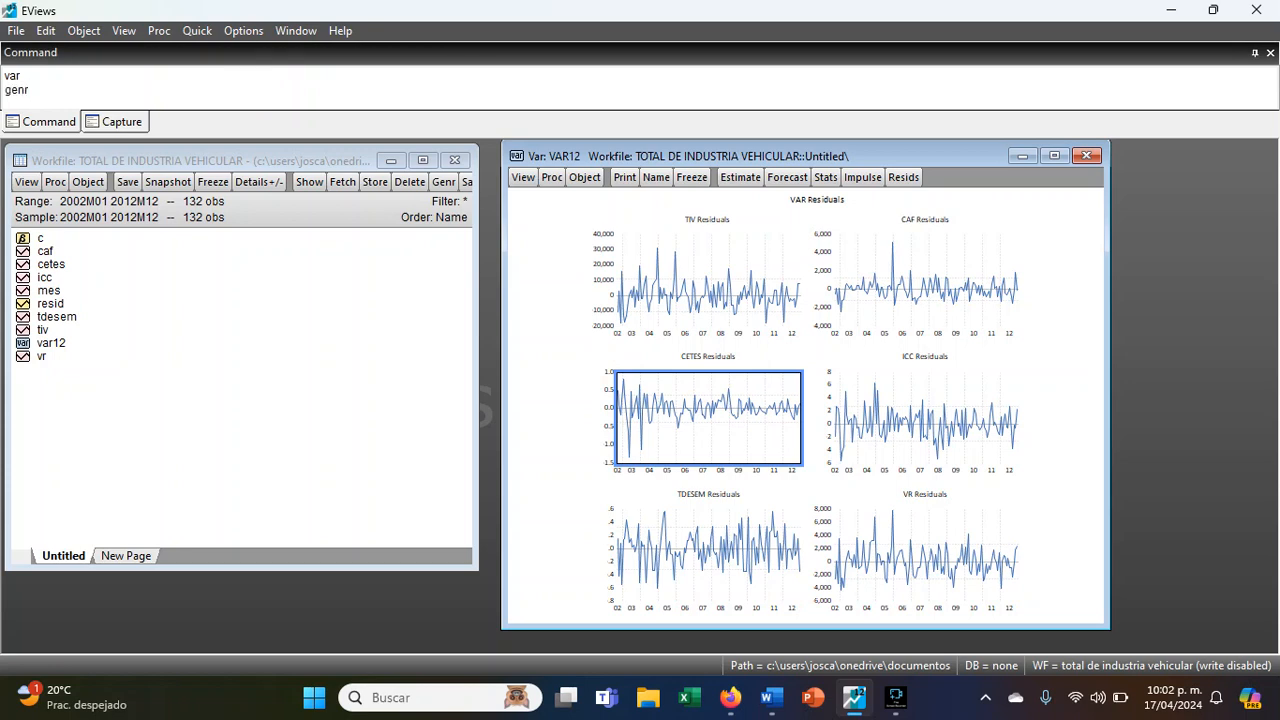
type("genr r1=0")
key("Return")
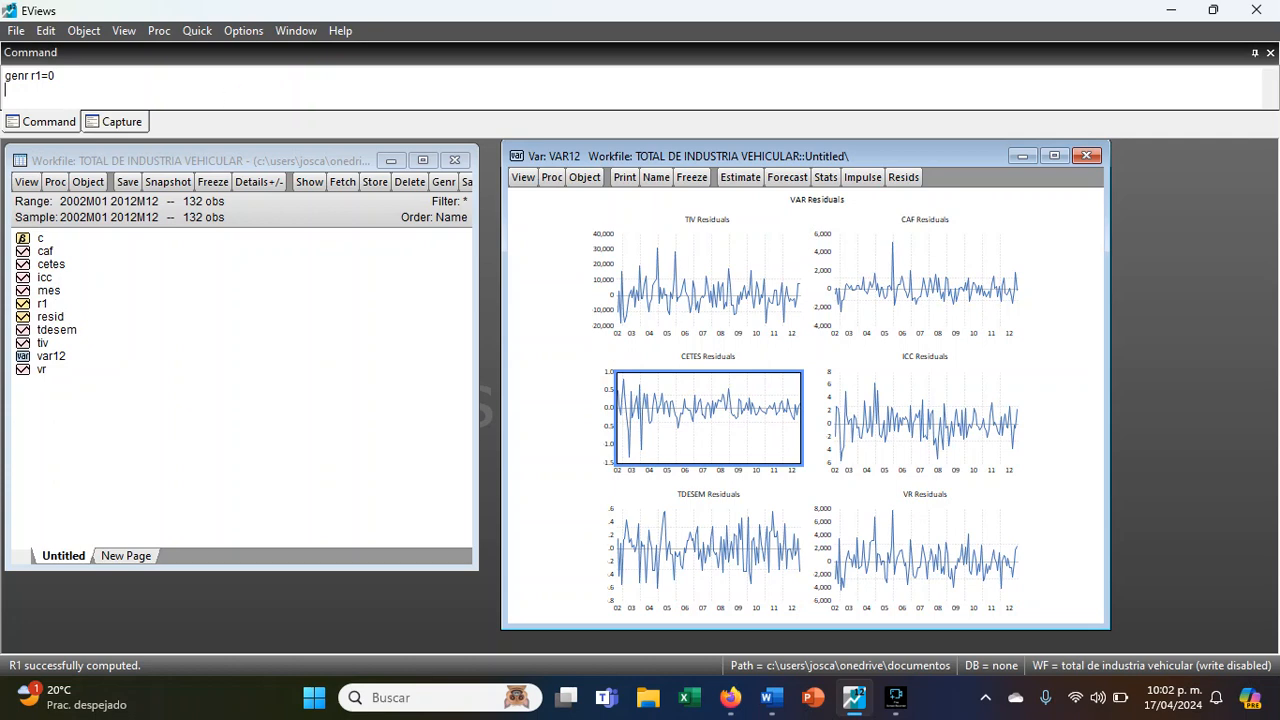
- Open series r1 beside the residual graphs, enable editing and set the 2004M12 observation to 1 for the first TIV peak
double_click(45, 305)
left_click_drag(444, 159, 182, 150)
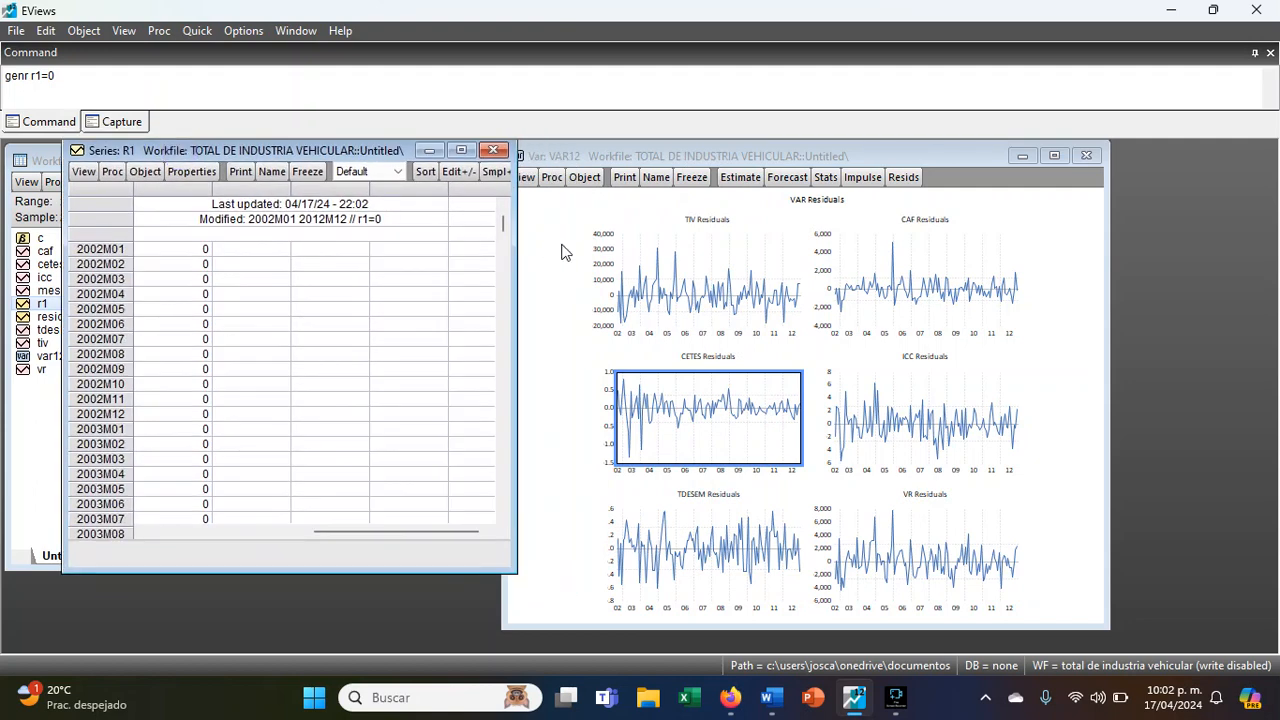
mouse_move(655, 245)
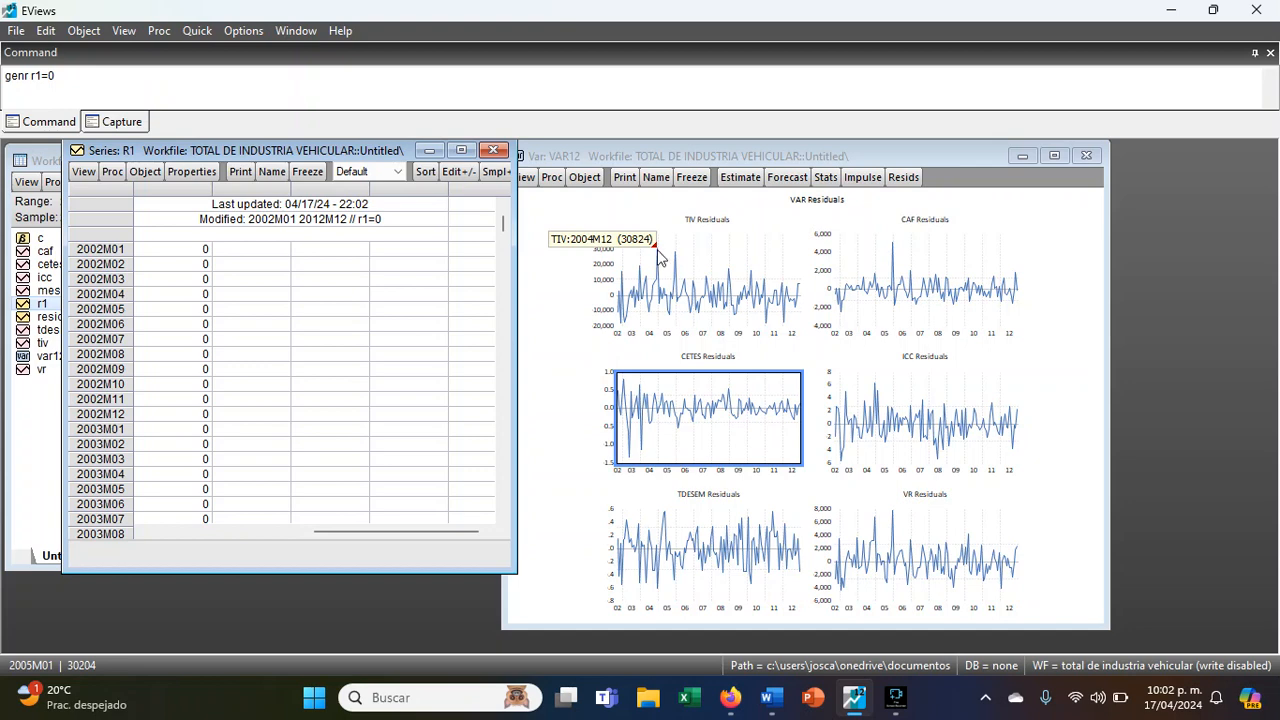
scroll(183, 466, "down", 4)
scroll(183, 466, "down", 3)
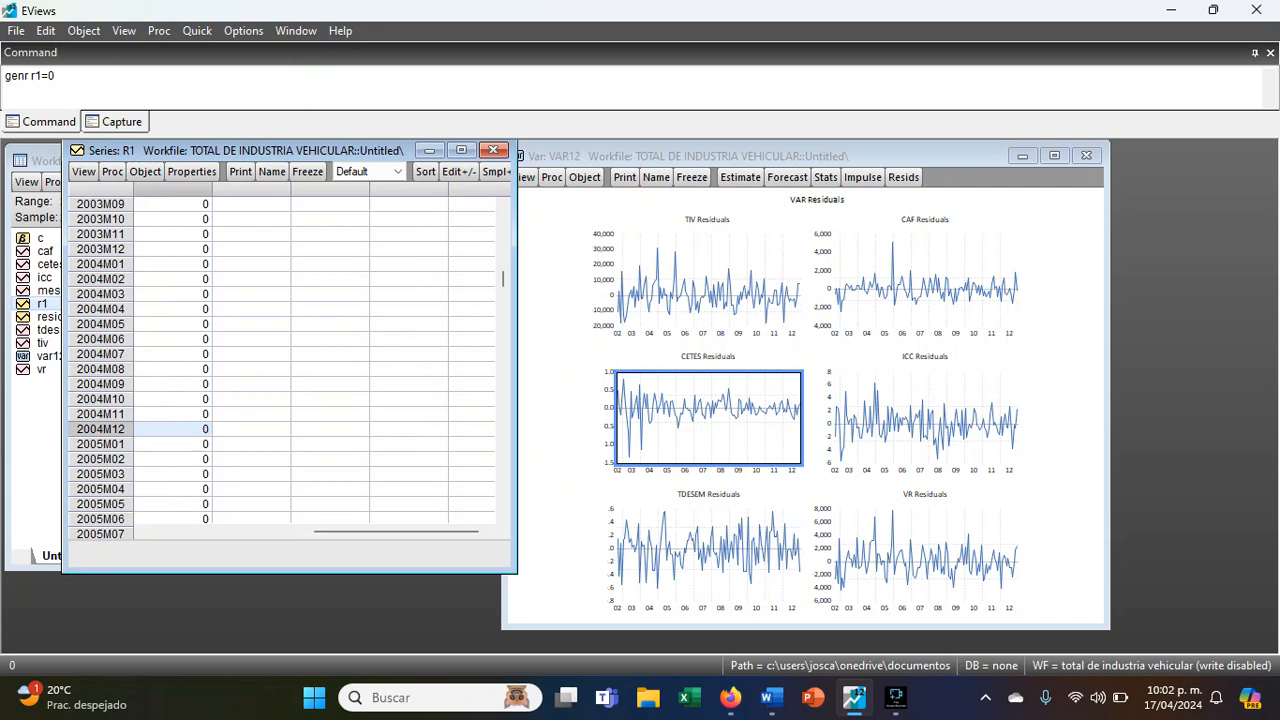
right_click(200, 429)
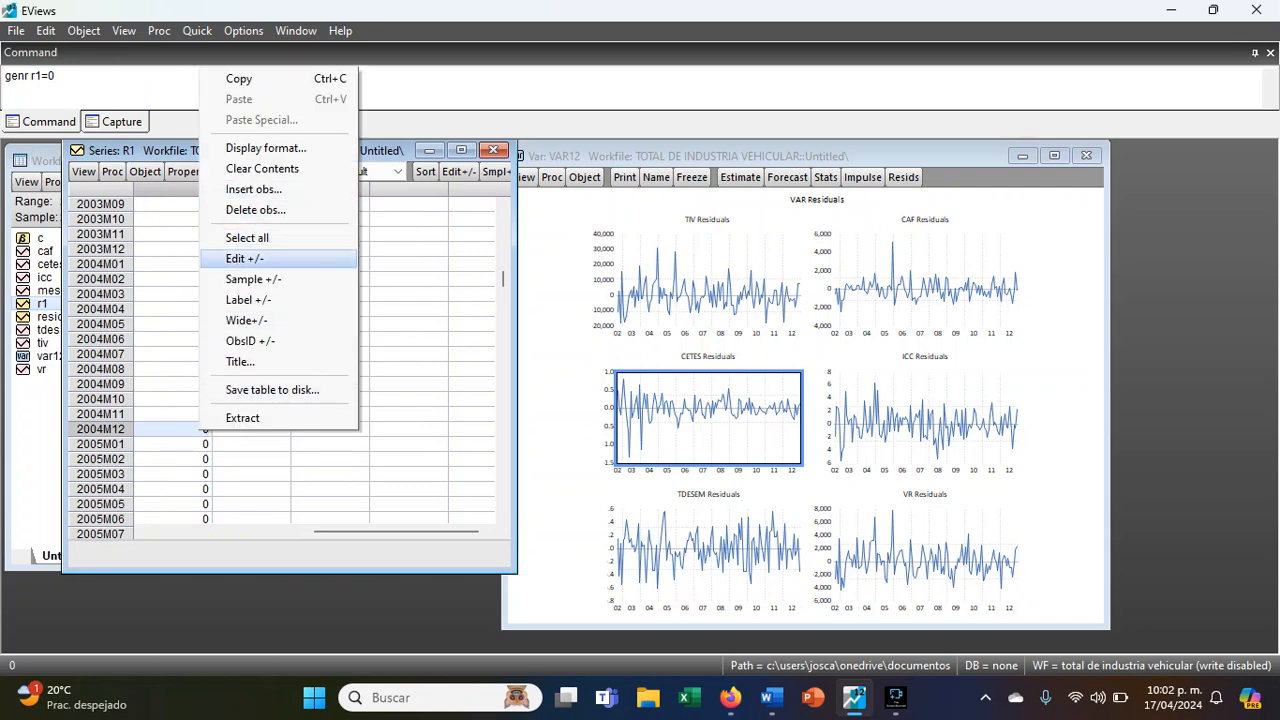
left_click(266, 257)
type("1")
left_click(203, 495)
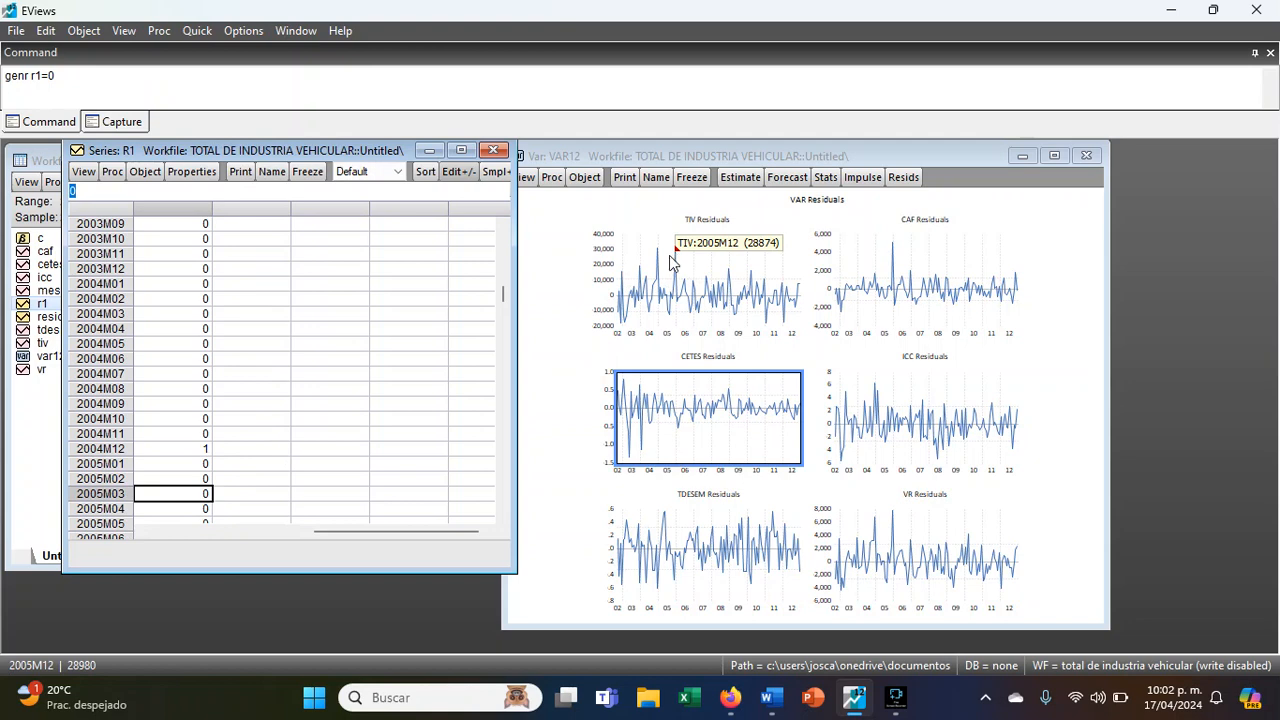
- Set the 2005M12 observation of r1 to 1 for the second TIV residual peak
scroll(260, 446, "down", 4)
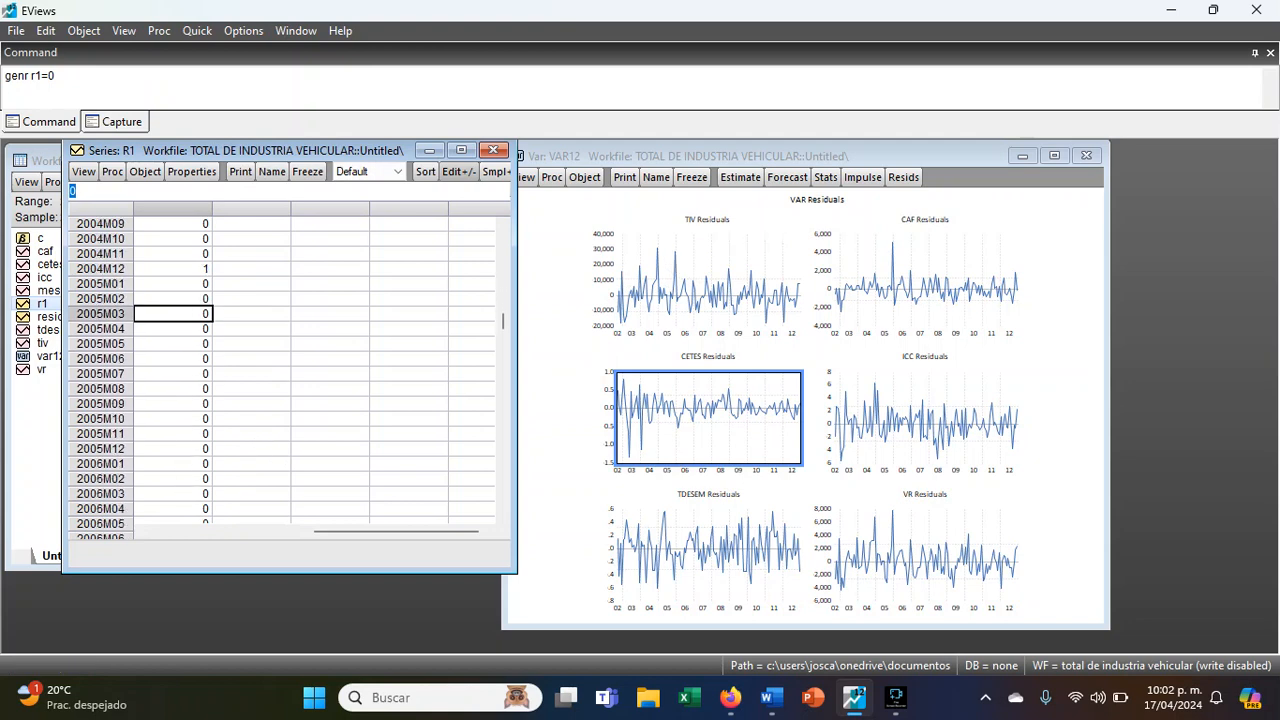
left_click(186, 448)
type("1")
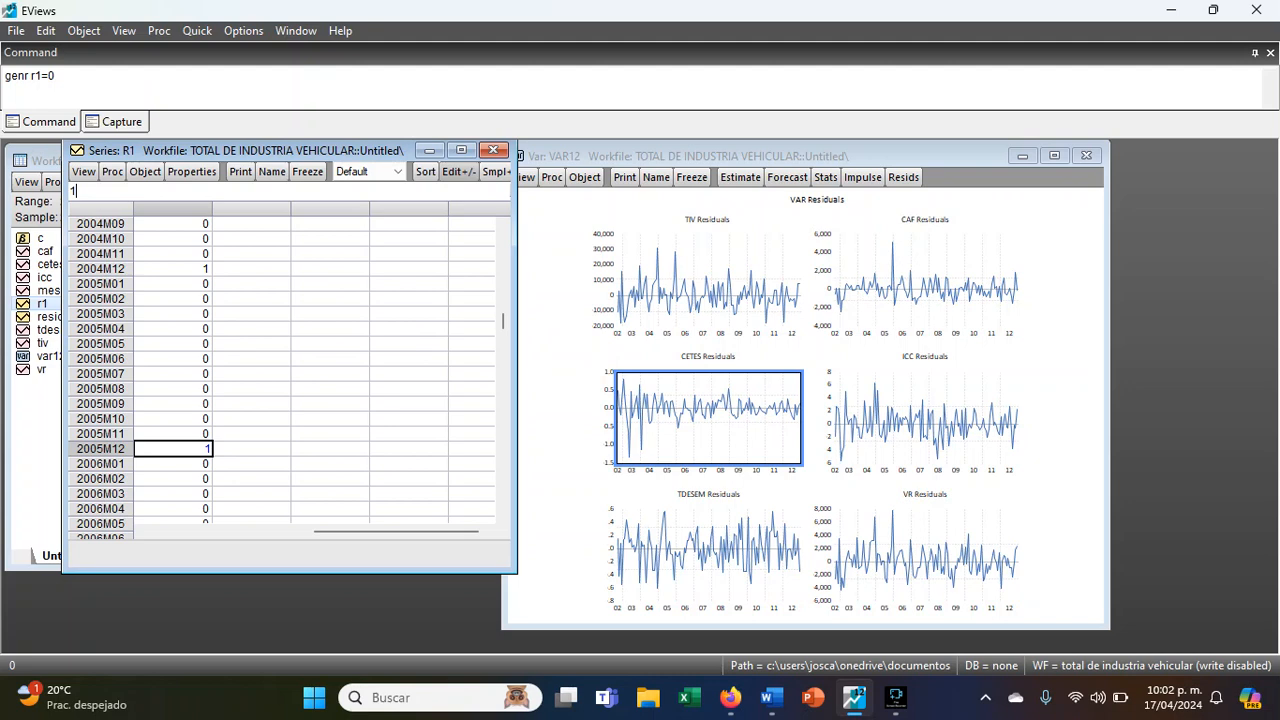
- Compare the peaks in the TIV and CAF residual graphs
mouse_move(892, 243)
left_click(664, 250)
left_click(674, 280)
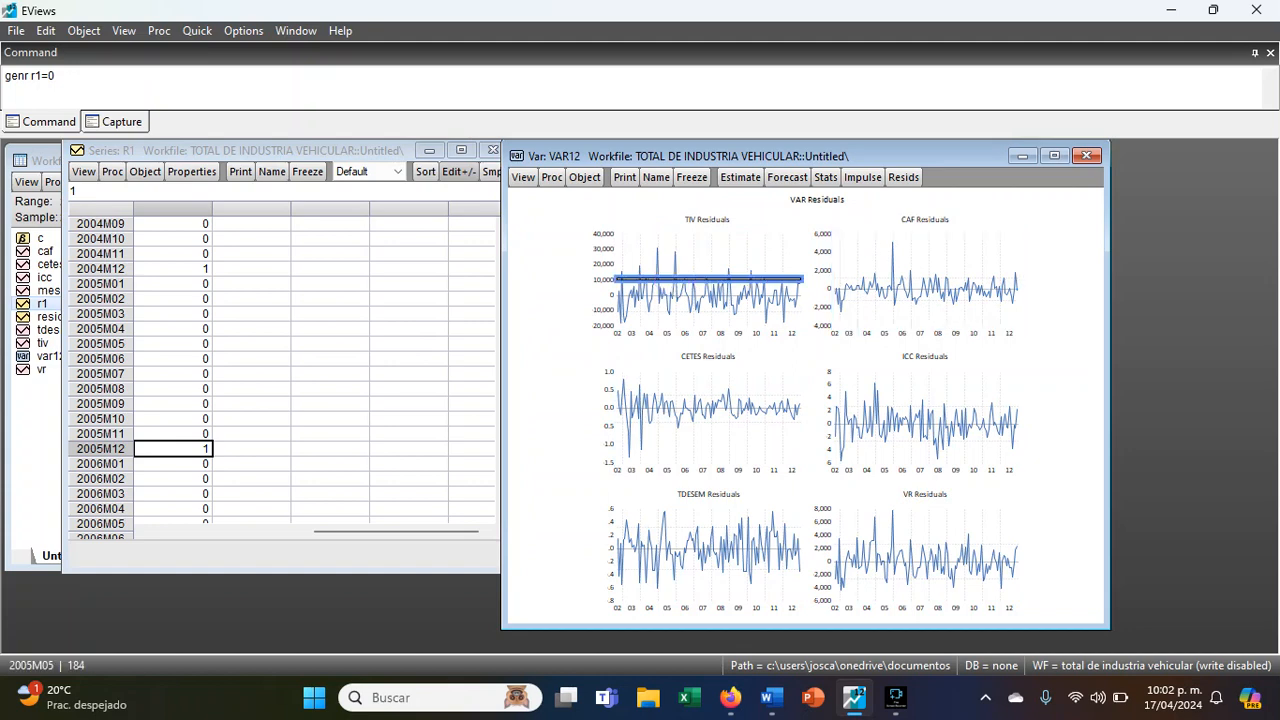
left_click(692, 285)
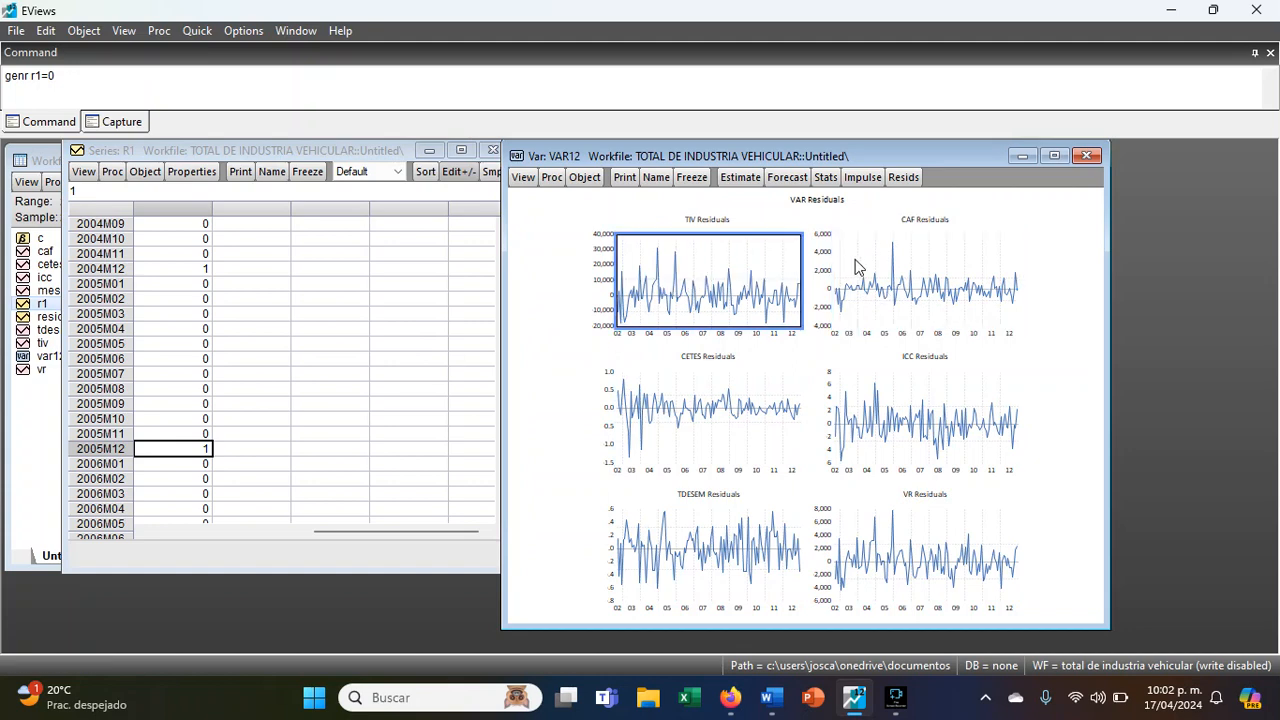
left_click(924, 254)
left_click(817, 260)
left_click(907, 256)
left_click(713, 254)
left_click(885, 256)
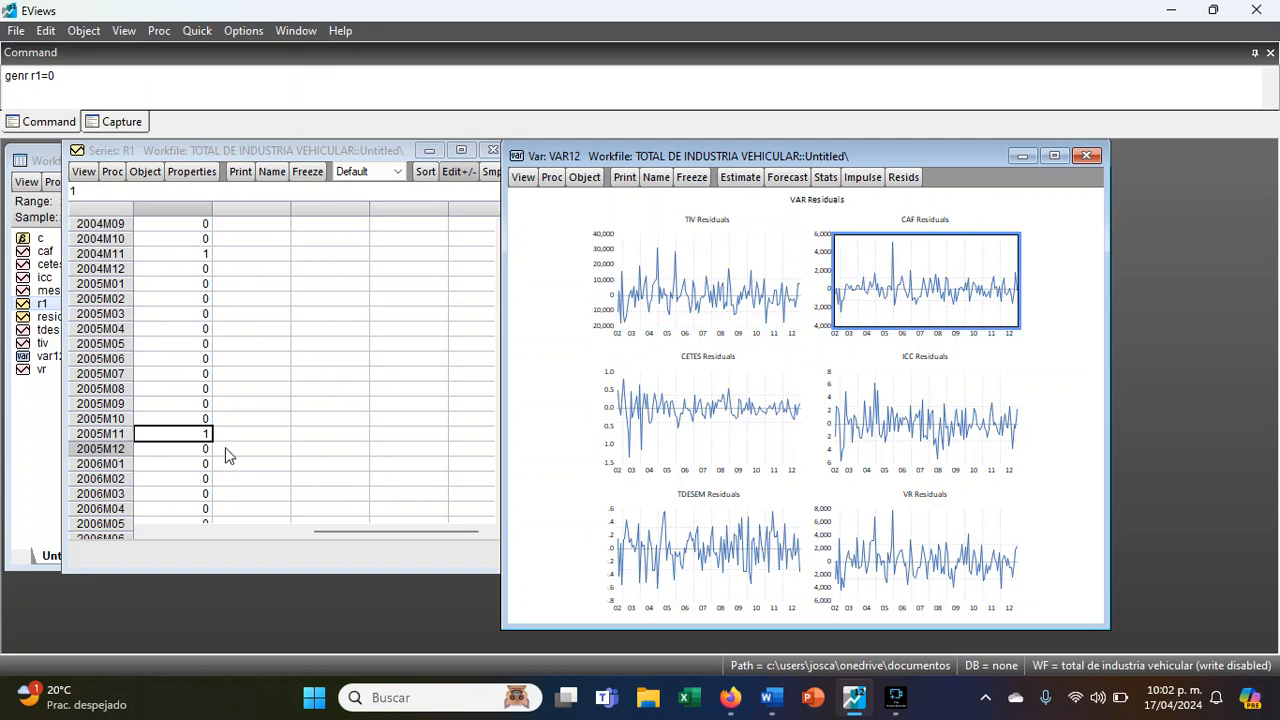
- Check the r1 entries for 2004M12 and 2005M12 against the CAF residual peak
scroll(225, 450, "down", 2)
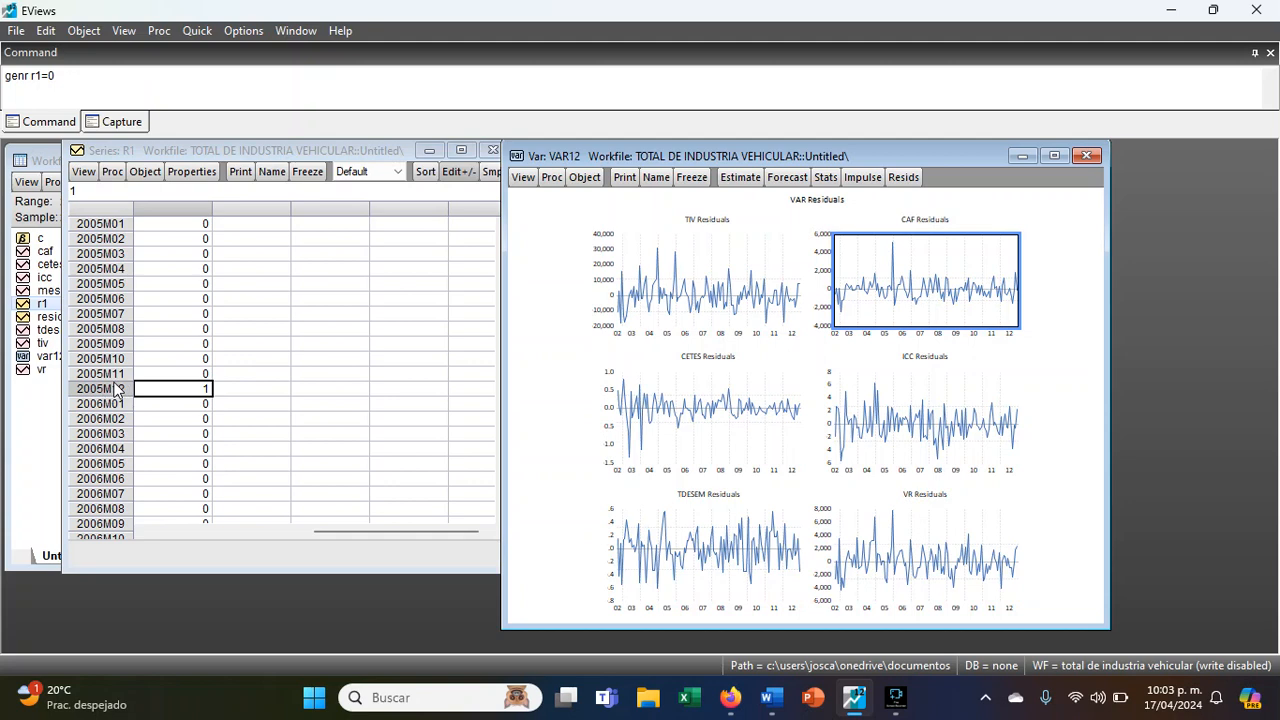
scroll(138, 393, "up", 7)
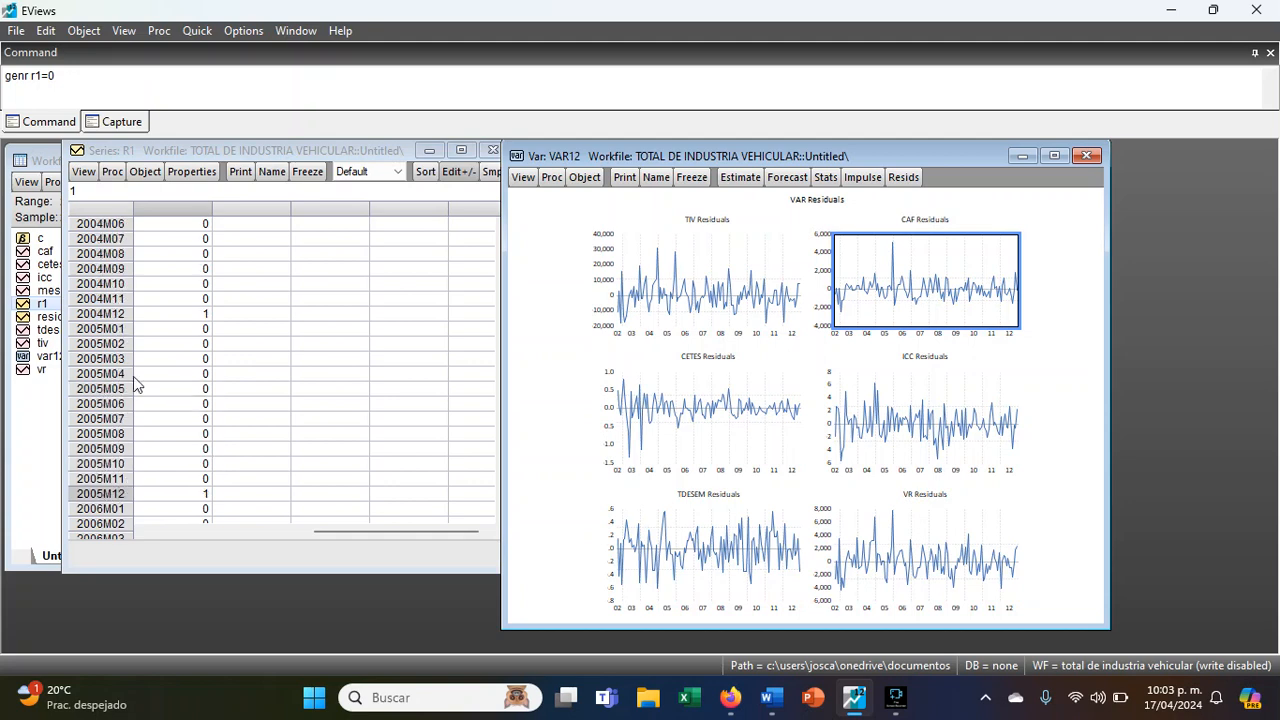
left_click(184, 420)
scroll(185, 422, "down", 7)
scroll(185, 422, "down", 1)
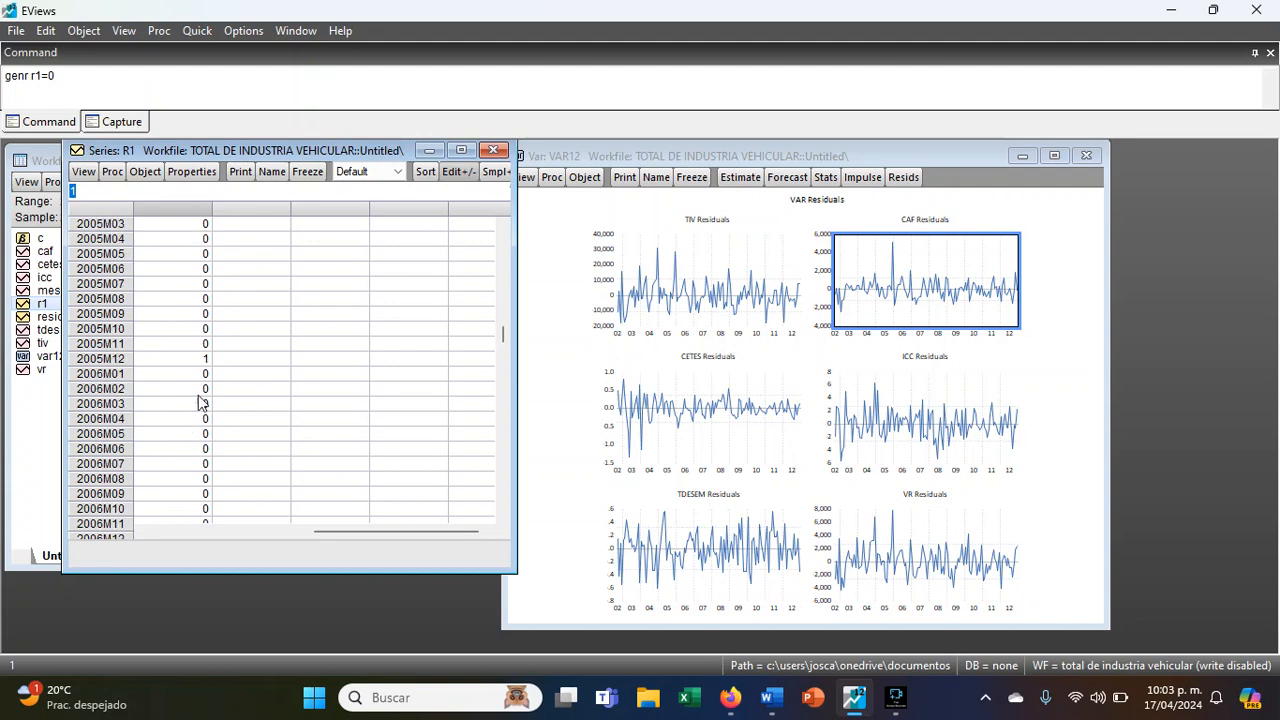
left_click(190, 362)
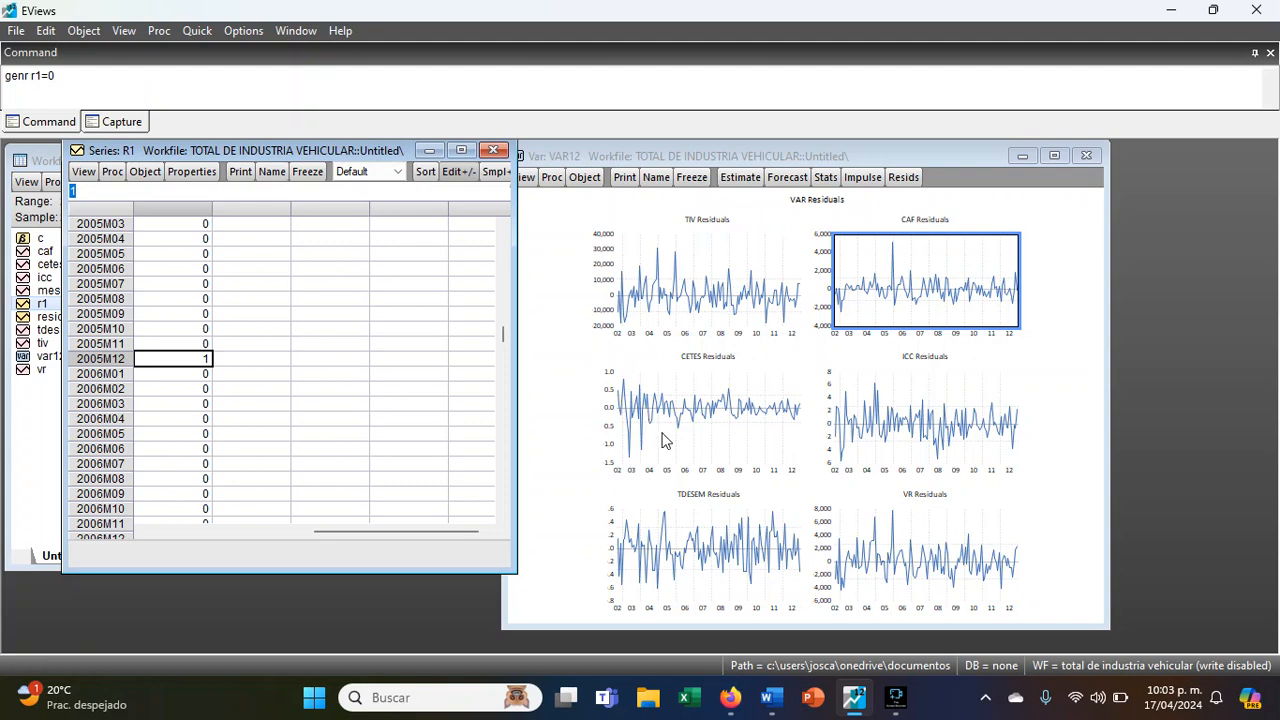
- Locate the deepest CETES residual drop and set the 2003M05 observation of r1 to 1
mouse_move(630, 463)
scroll(198, 335, "up", 12)
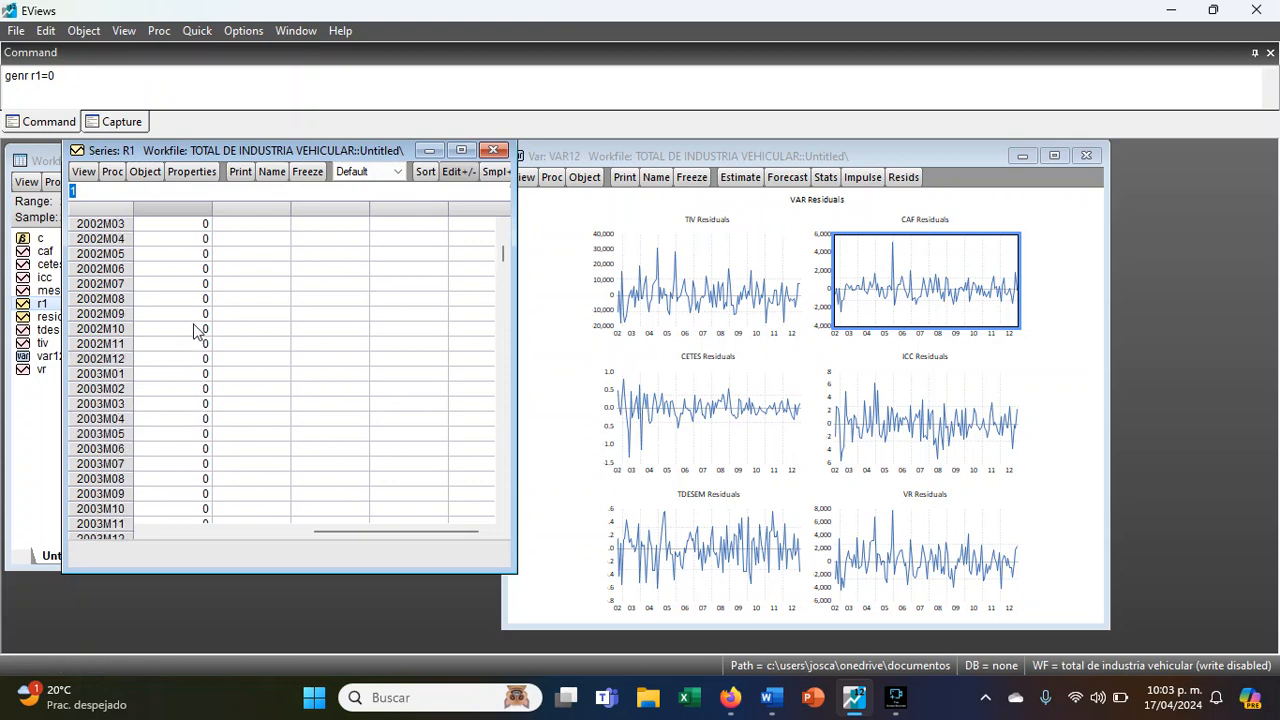
left_click(171, 433)
type("1")
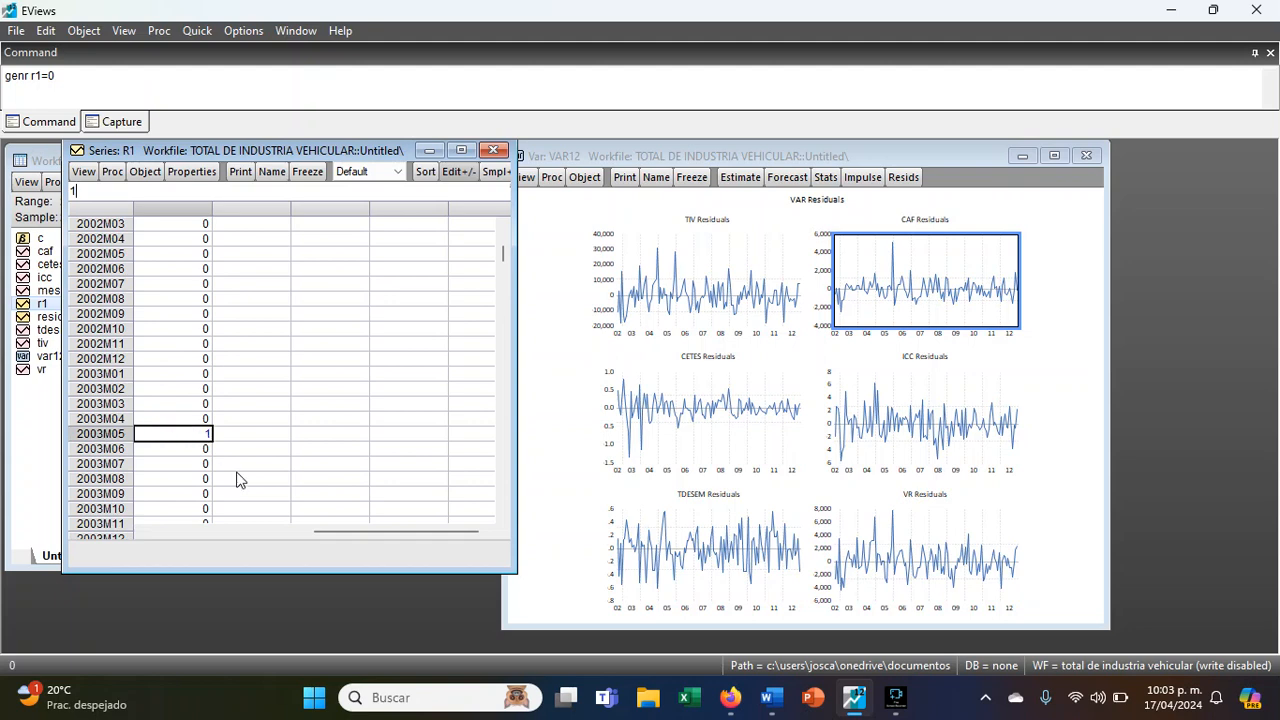
key("Return")
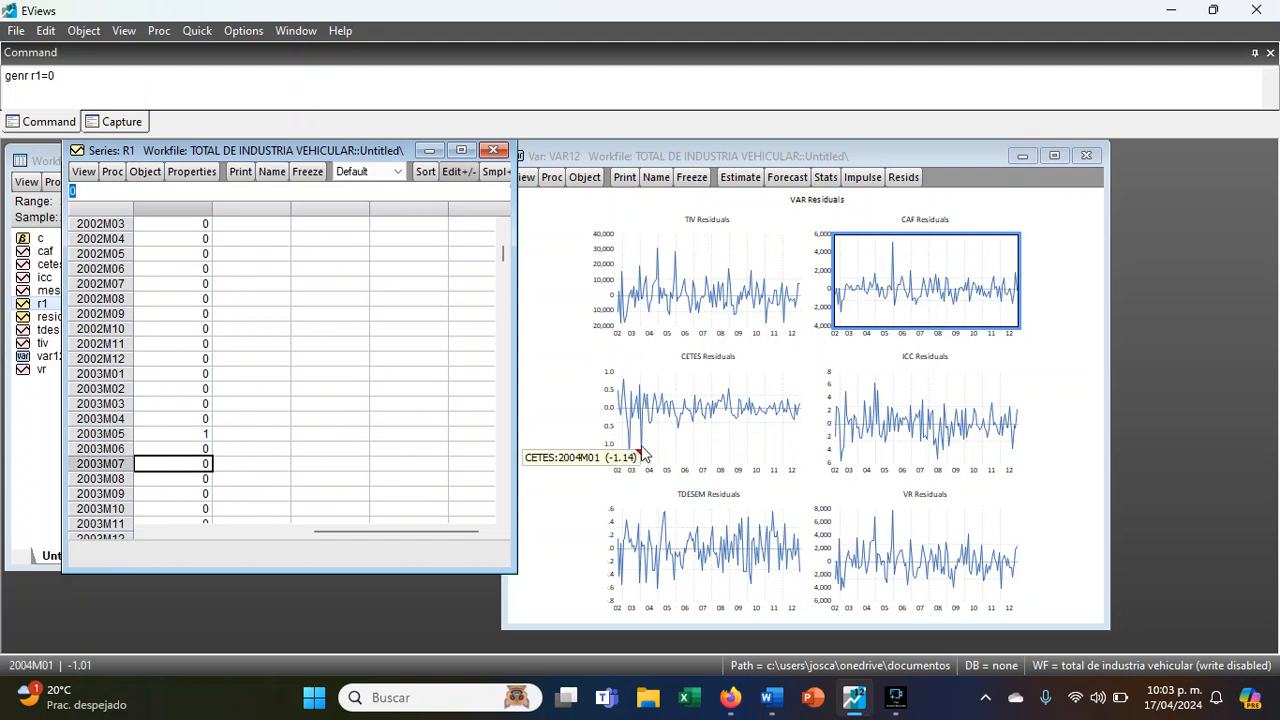
- Set the 2004M01 observation of r1 to 1 for the second CETES drop, then review the earlier observations
scroll(200, 505, "down", 1)
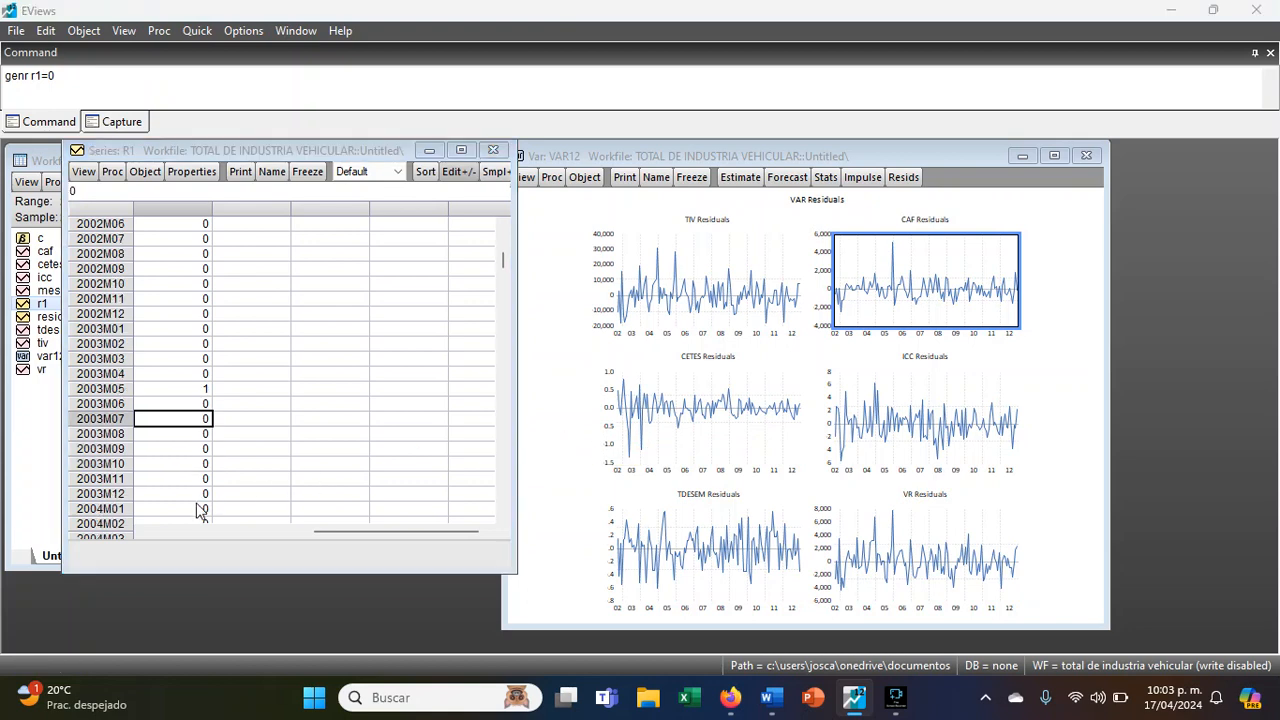
left_click(188, 509)
type("1")
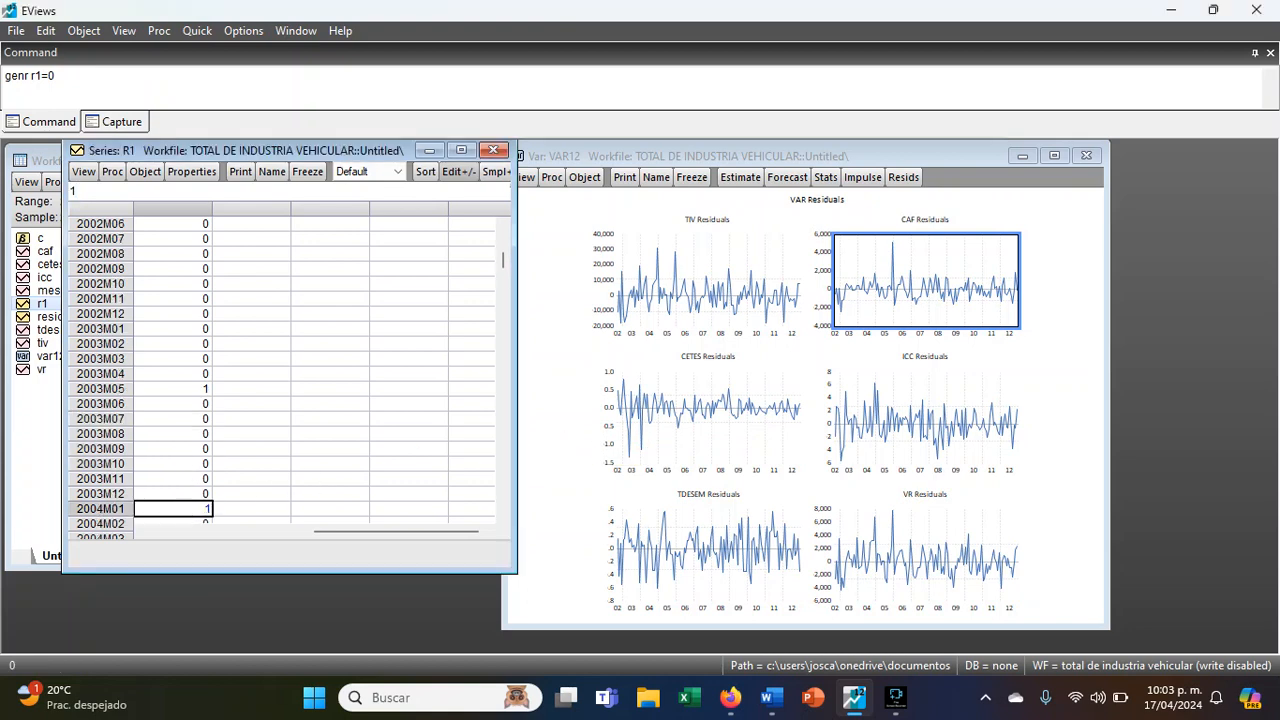
key("Return")
scroll(200, 374, "up", 1)
left_click(194, 434)
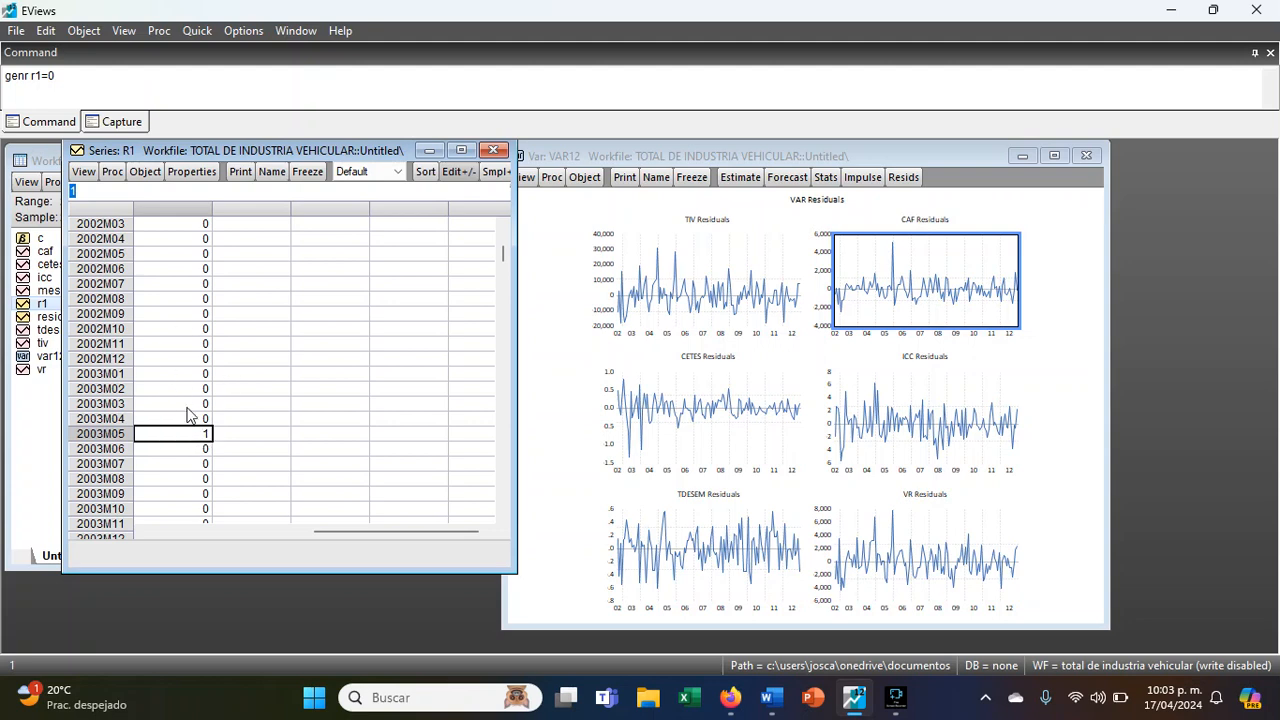
scroll(190, 415, "up", 3)
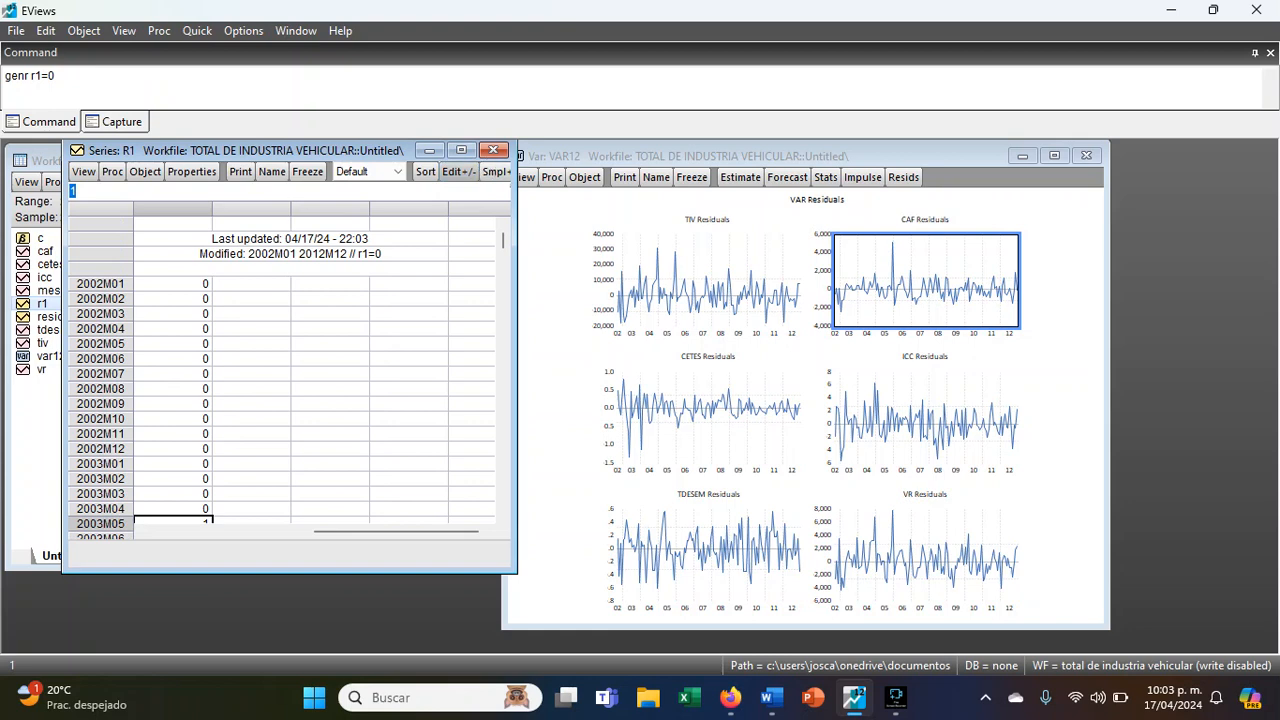
- Re-estimate the VAR with the dummy series r1 added to the exogenous variables
left_click_drag(600, 161, 659, 163)
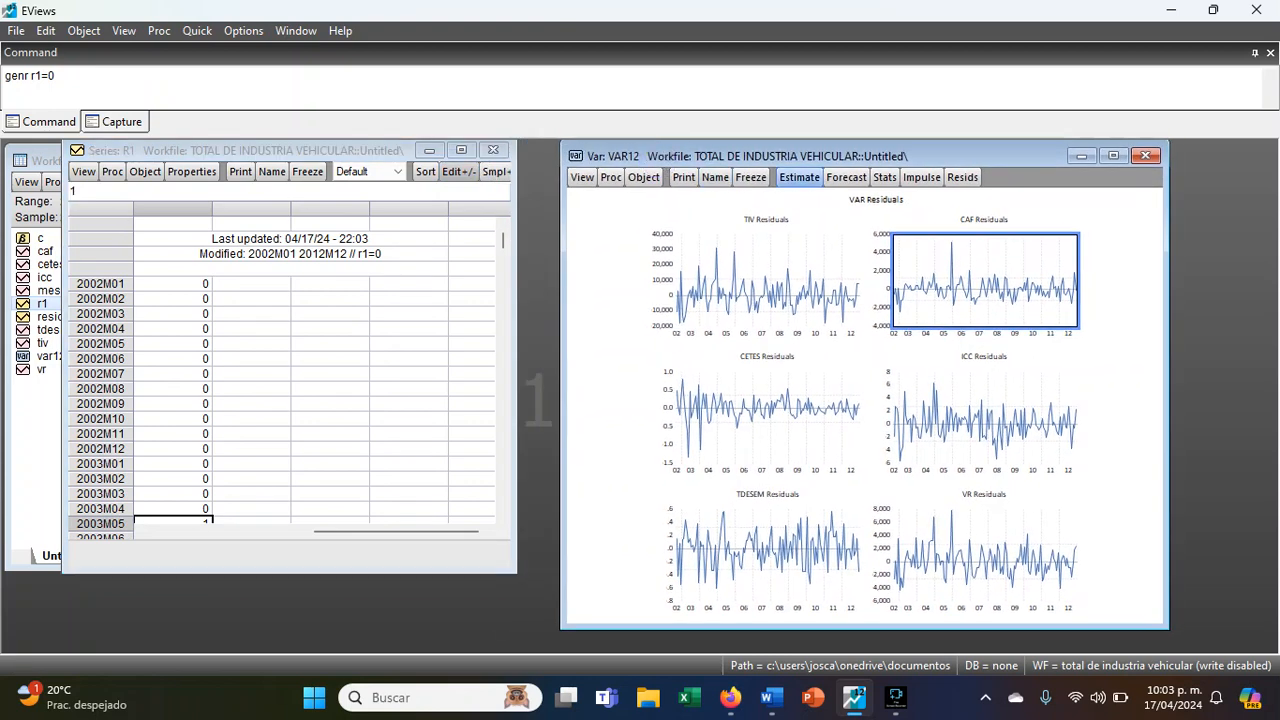
left_click(798, 177)
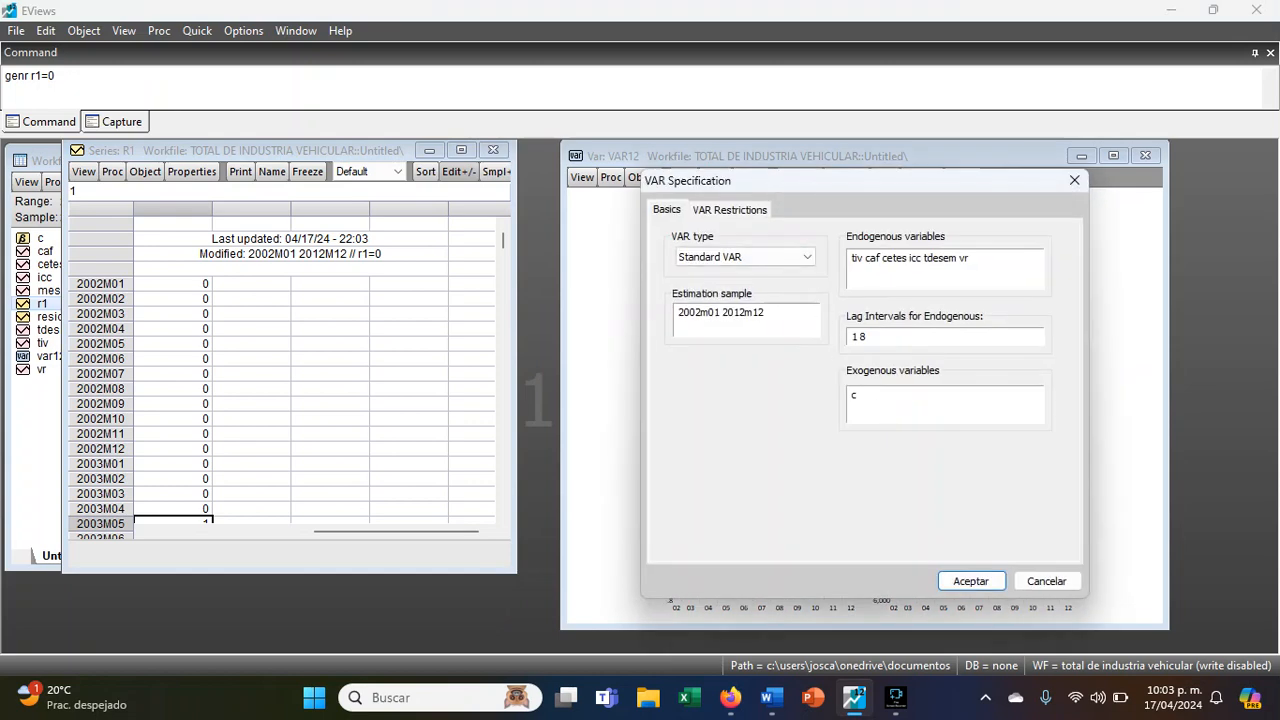
left_click(891, 408)
type("r1")
left_click(985, 584)
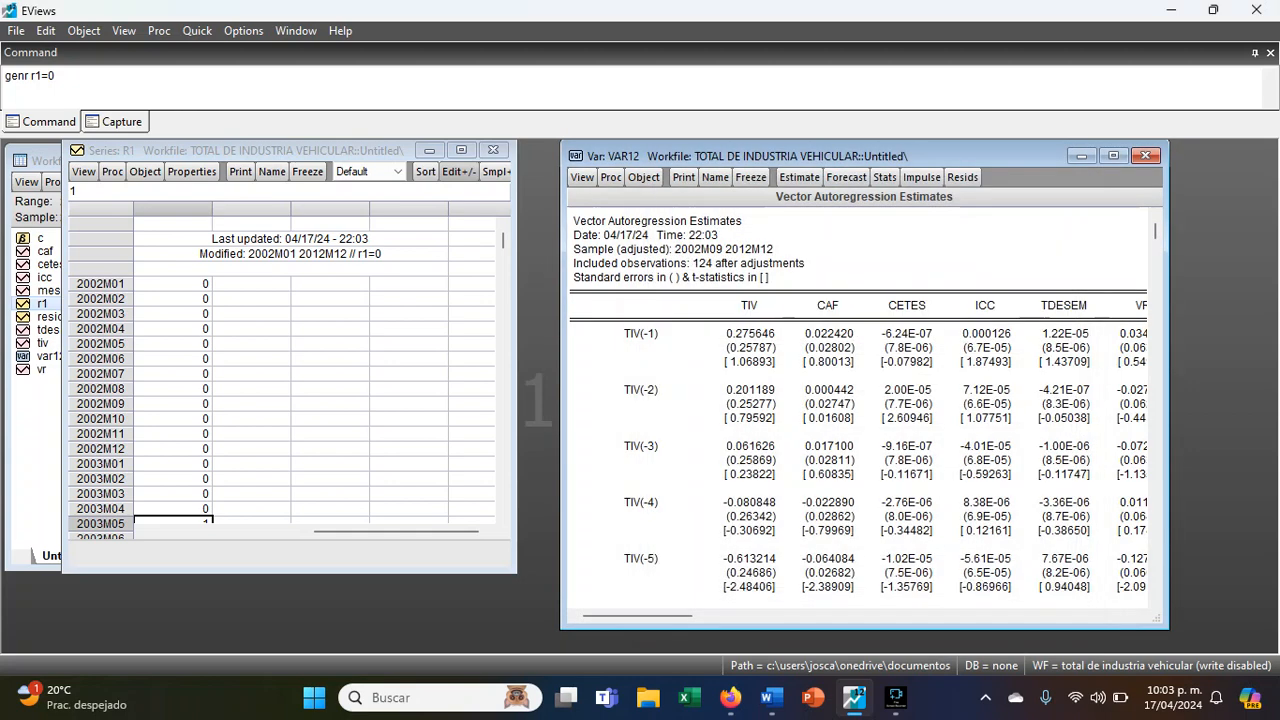
- Display the residual graphs of the re-estimated VAR and inspect the CAF residual peak
left_click(581, 177)
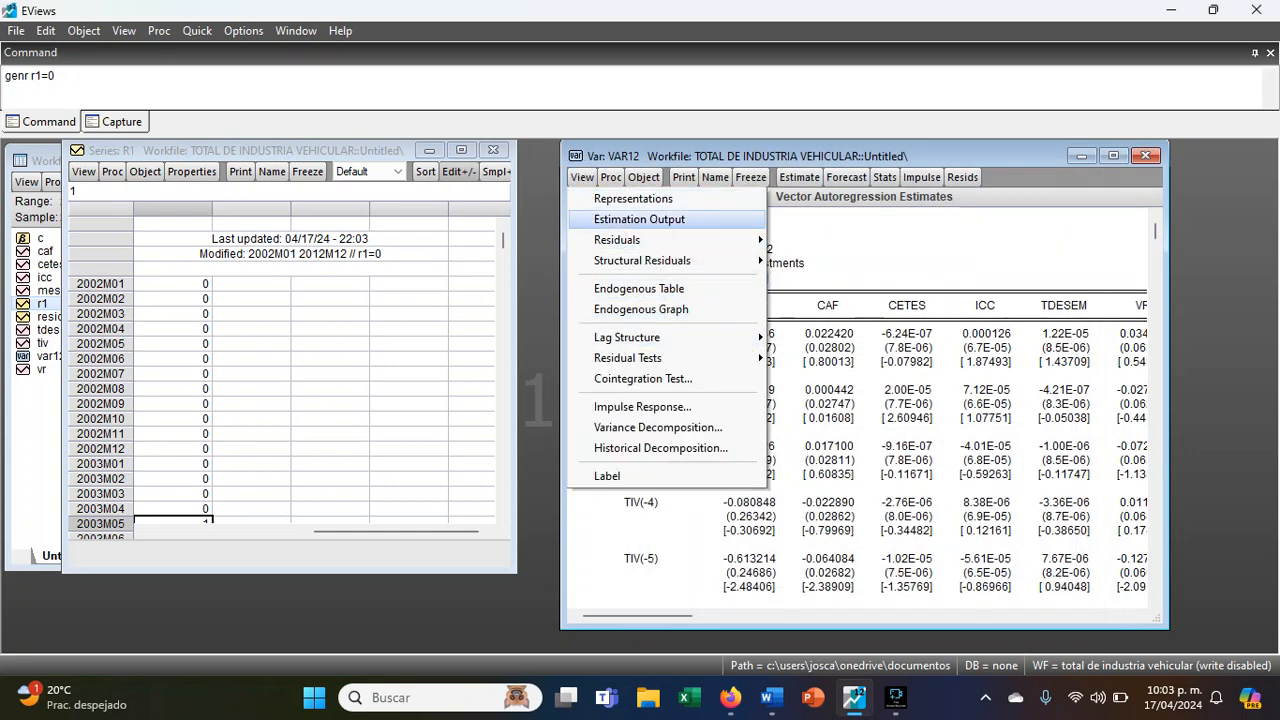
left_click(793, 232)
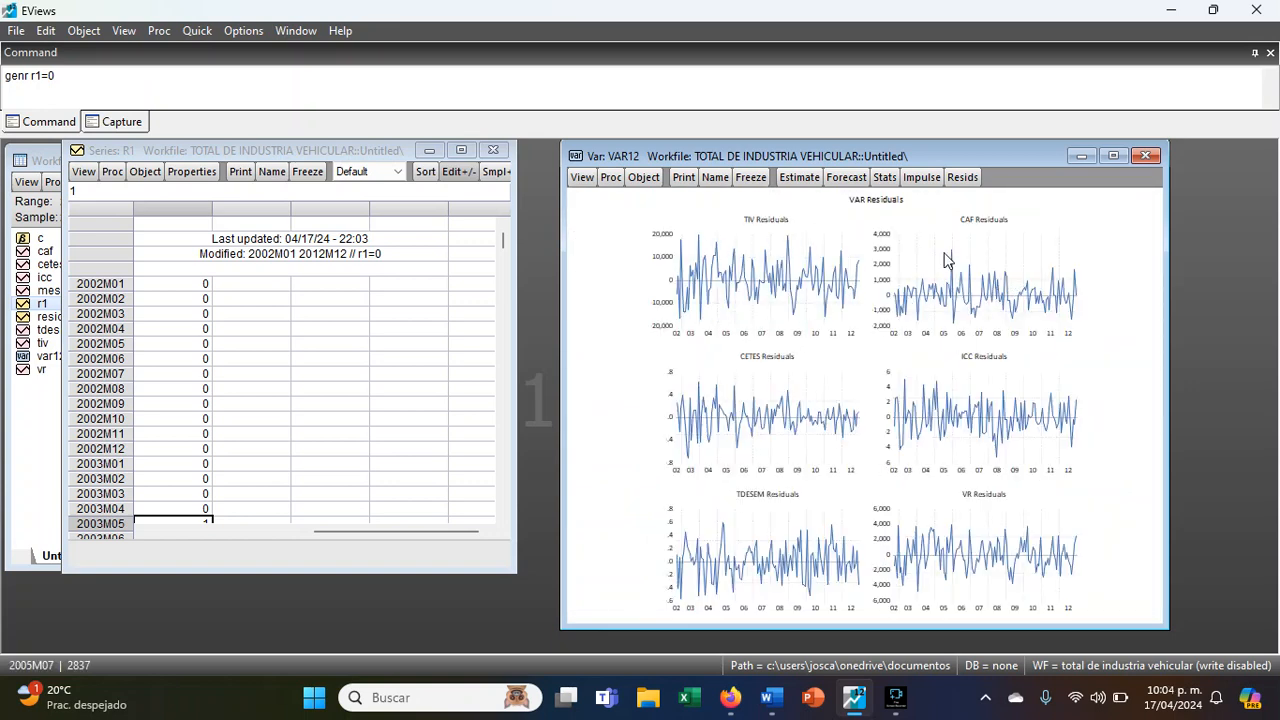
mouse_move(952, 248)
- Run the residual normality test with Cholesky of covariance (Lutkepohl) and check the Jarque-Bera probabilities of the components and the joint test
left_click(589, 181)
mouse_move(680, 358)
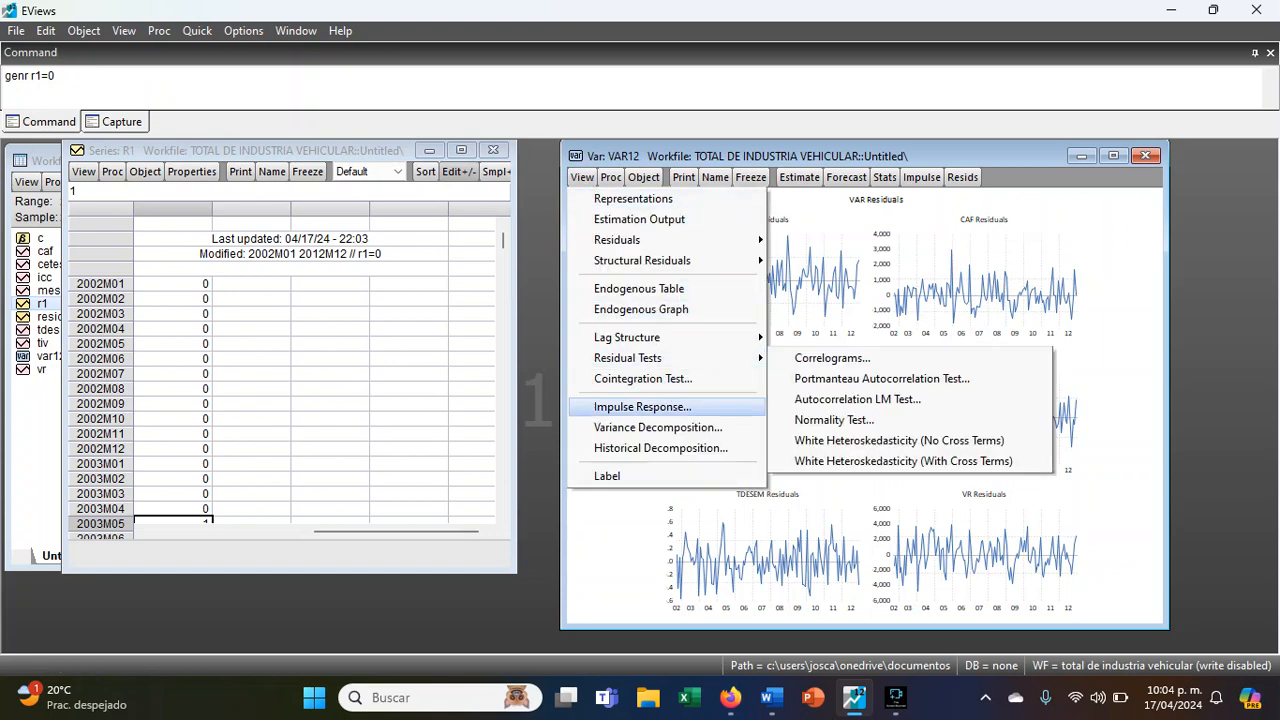
left_click(838, 434)
left_click(585, 404)
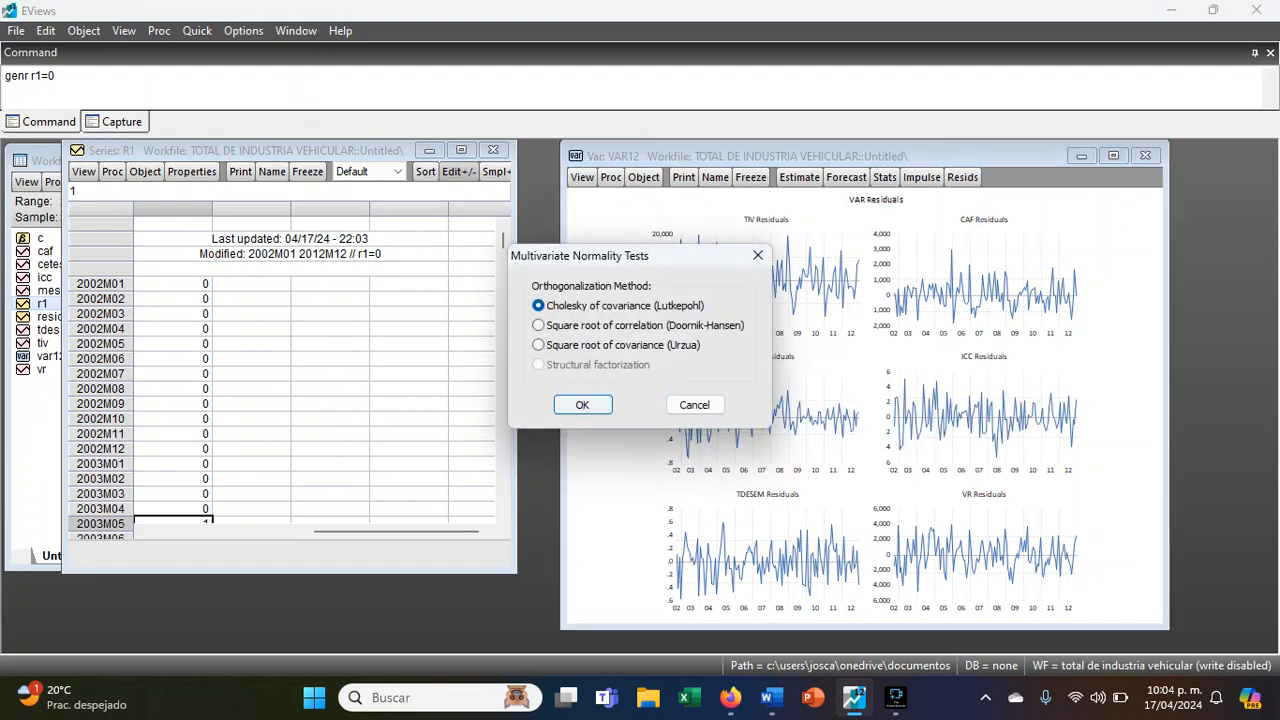
scroll(950, 452, "down", 5)
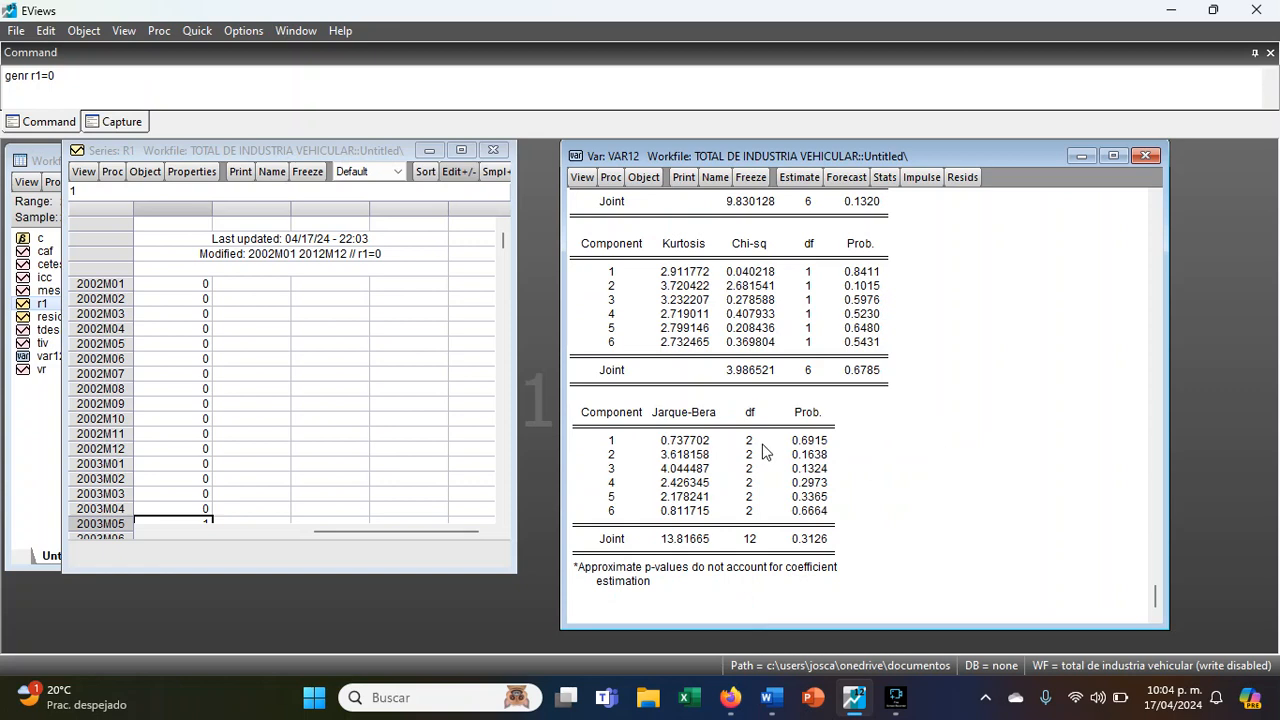
left_click_drag(812, 424, 812, 540)
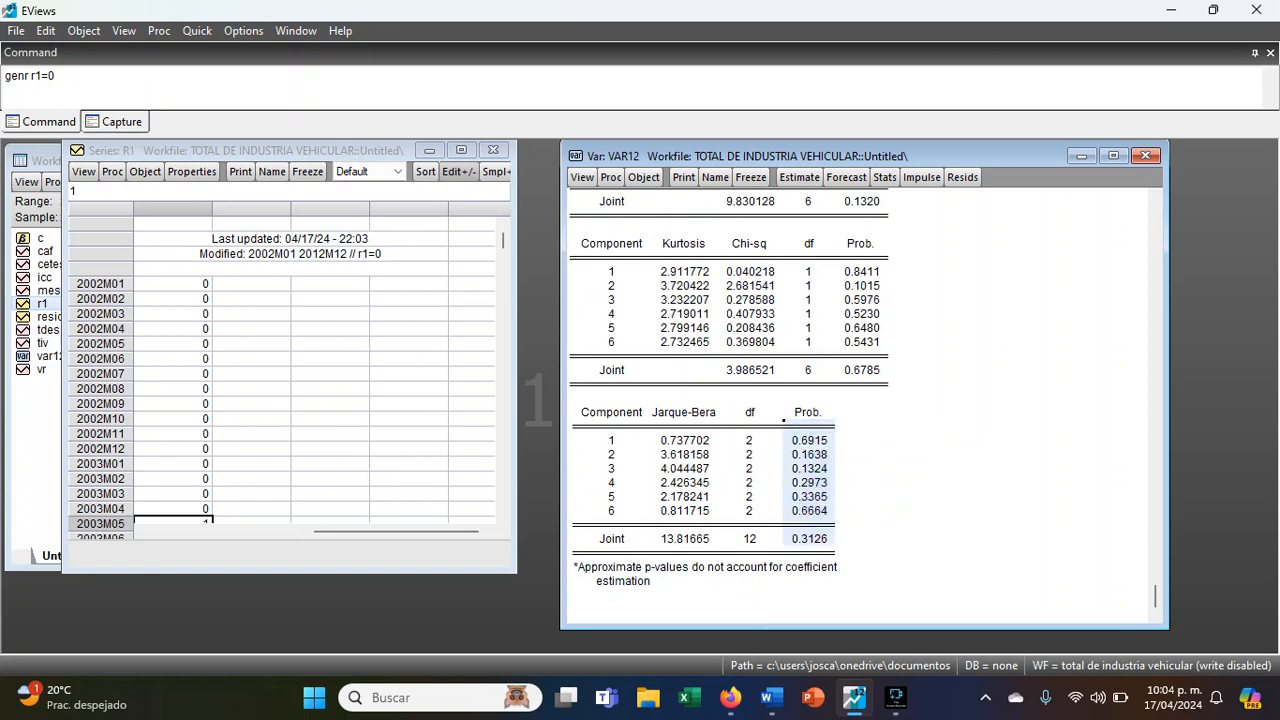
left_click(862, 440)
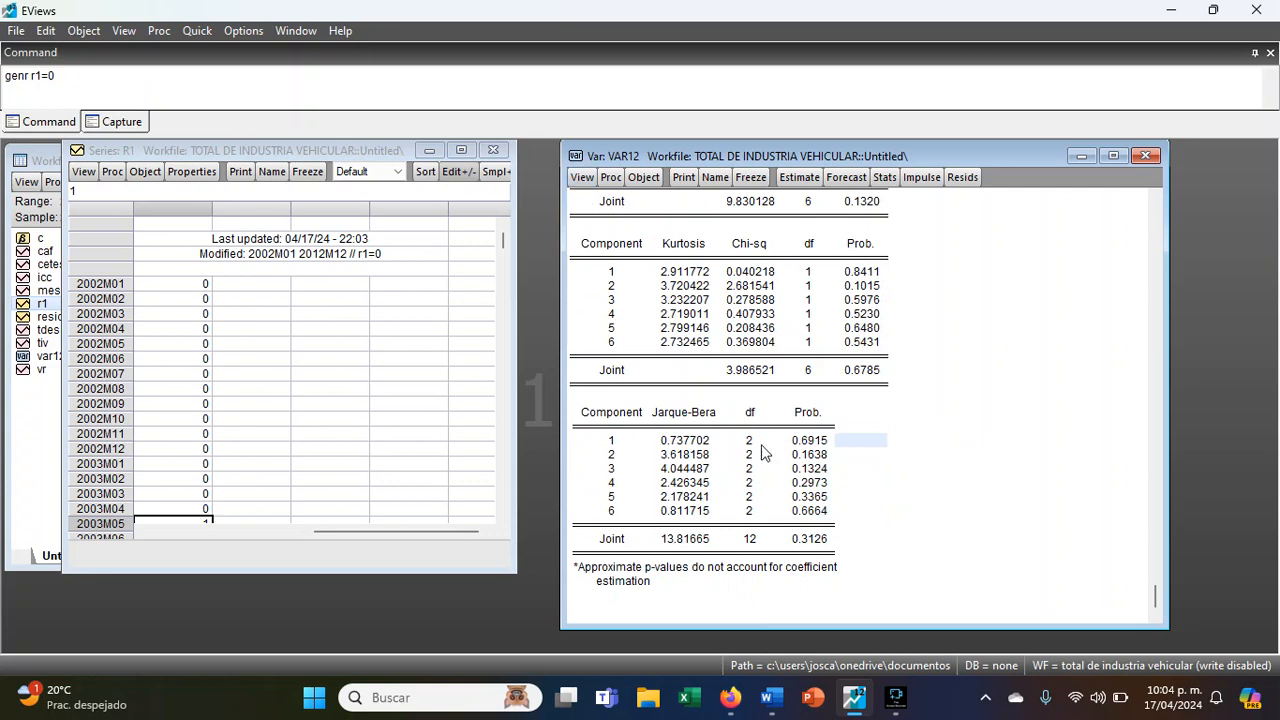
left_click_drag(808, 440, 815, 538)
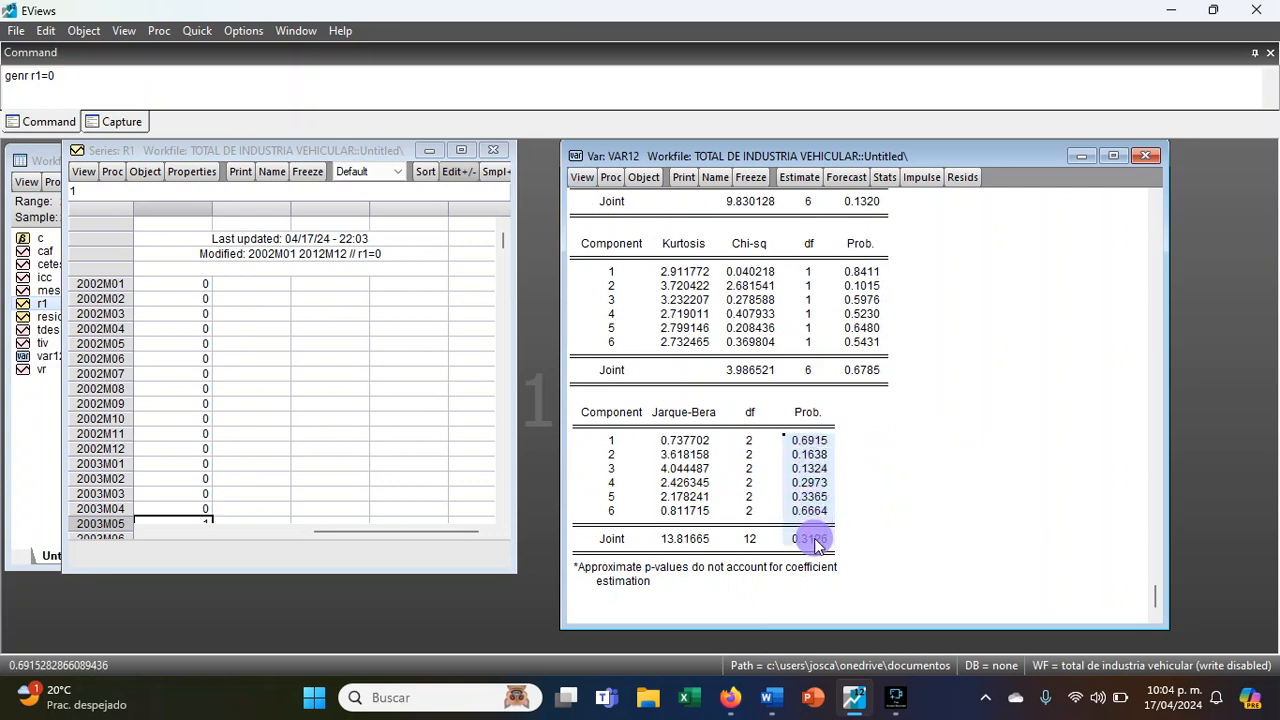
- Run the residual autocorrelation LM test with 8 lags and check the probabilities at lags 2, 3, 6 and 8
left_click(582, 177)
mouse_move(690, 358)
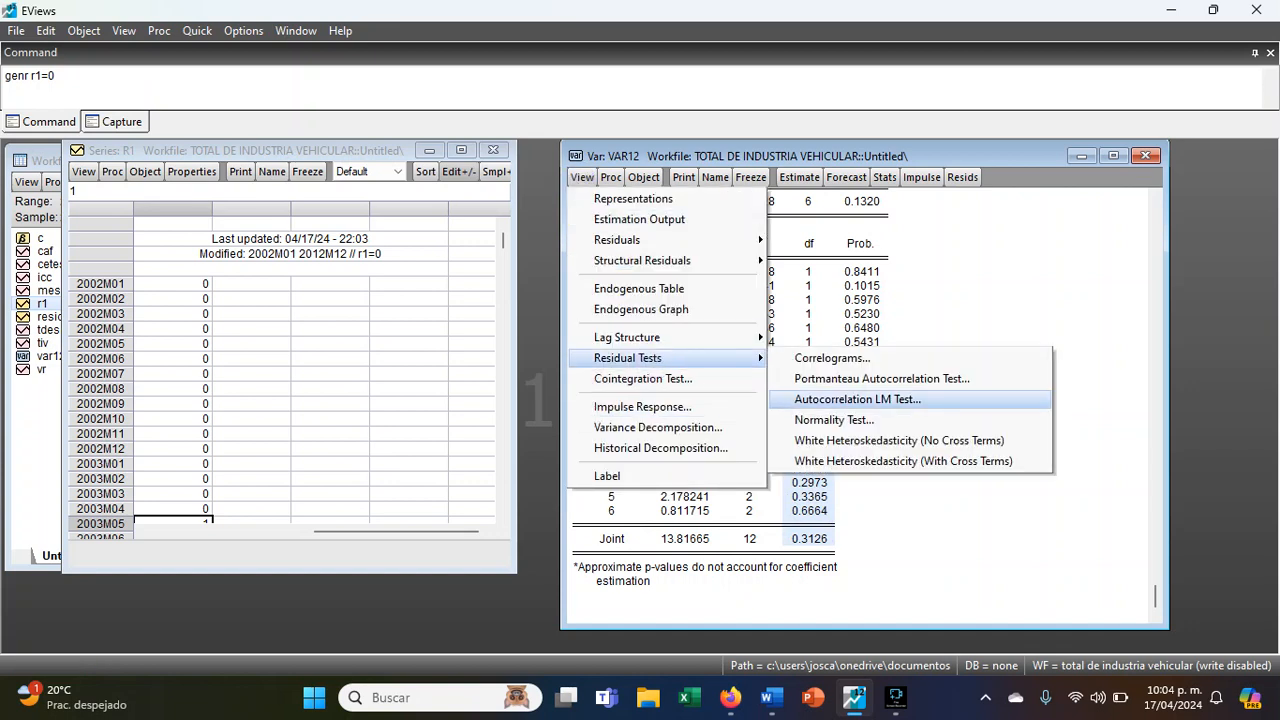
left_click(834, 420)
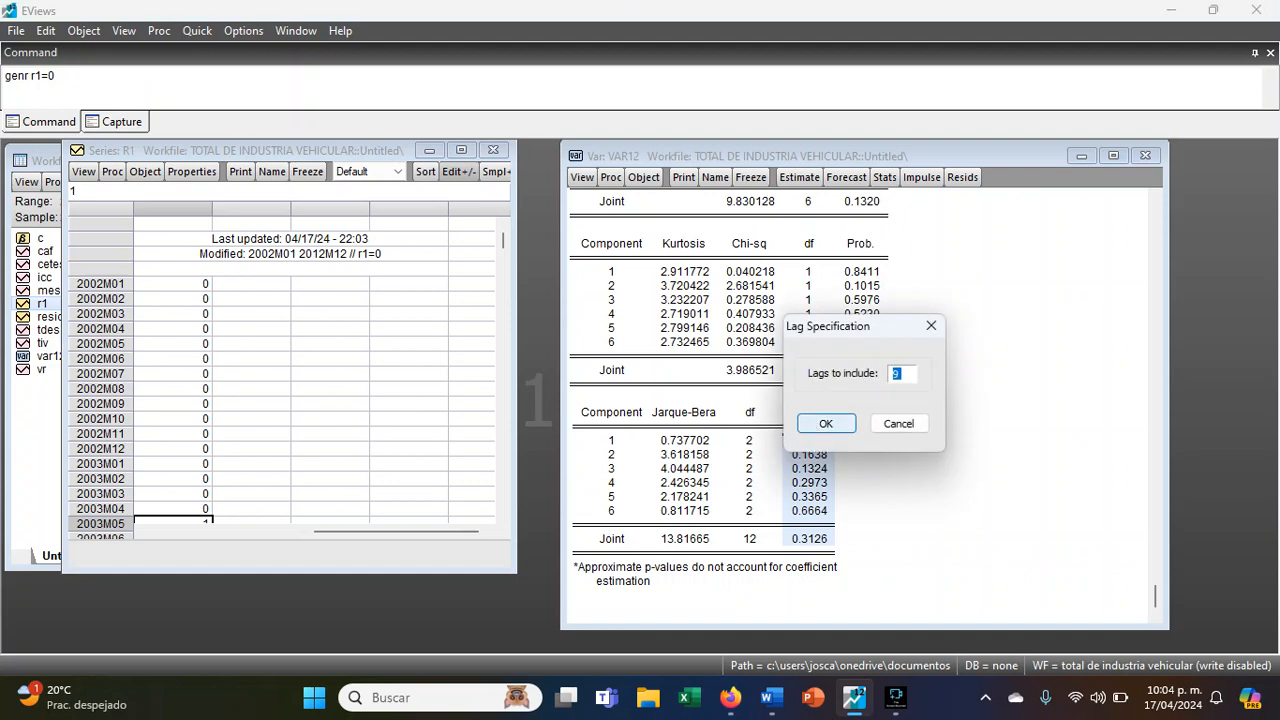
type("8")
key("Return")
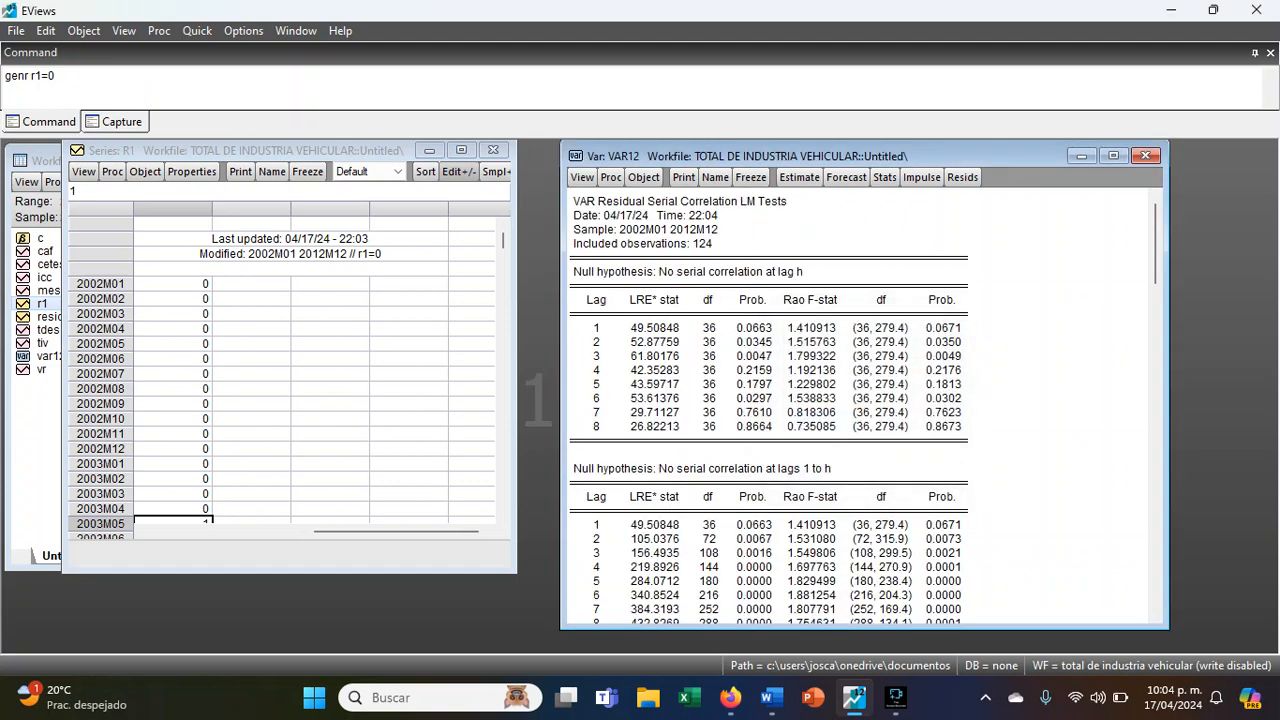
left_click_drag(955, 430, 580, 426)
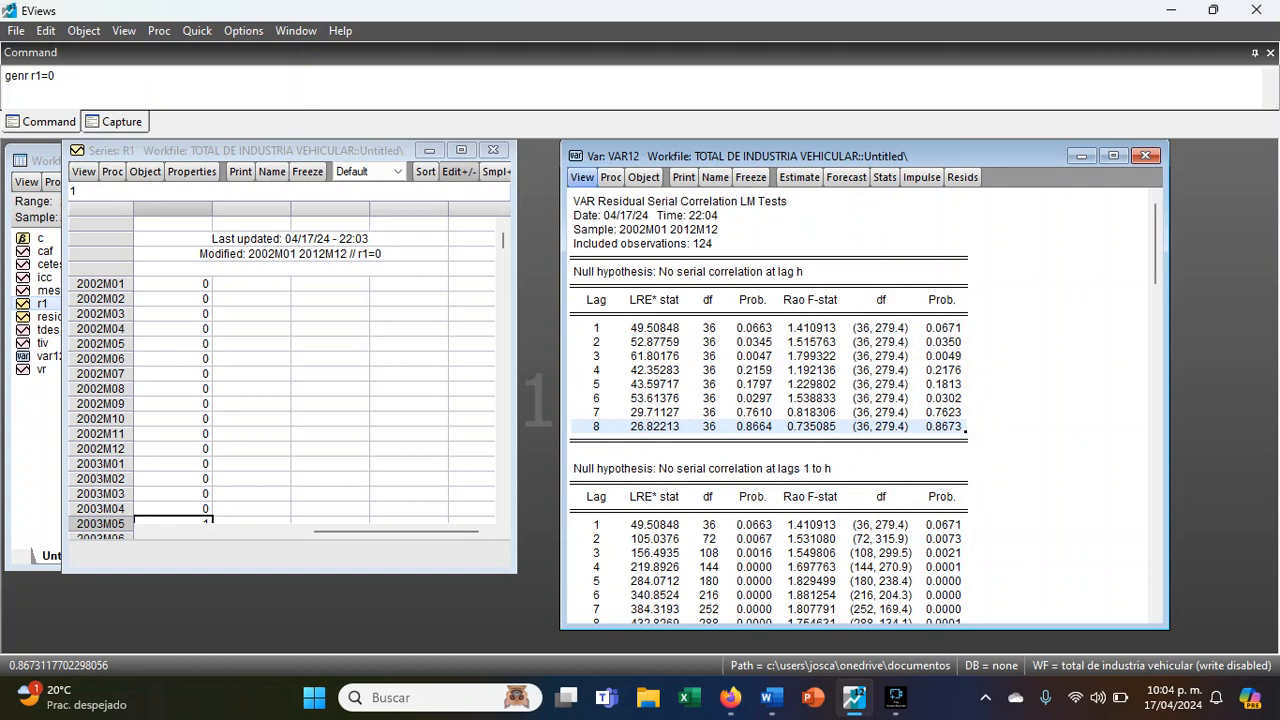
left_click_drag(943, 357, 597, 342)
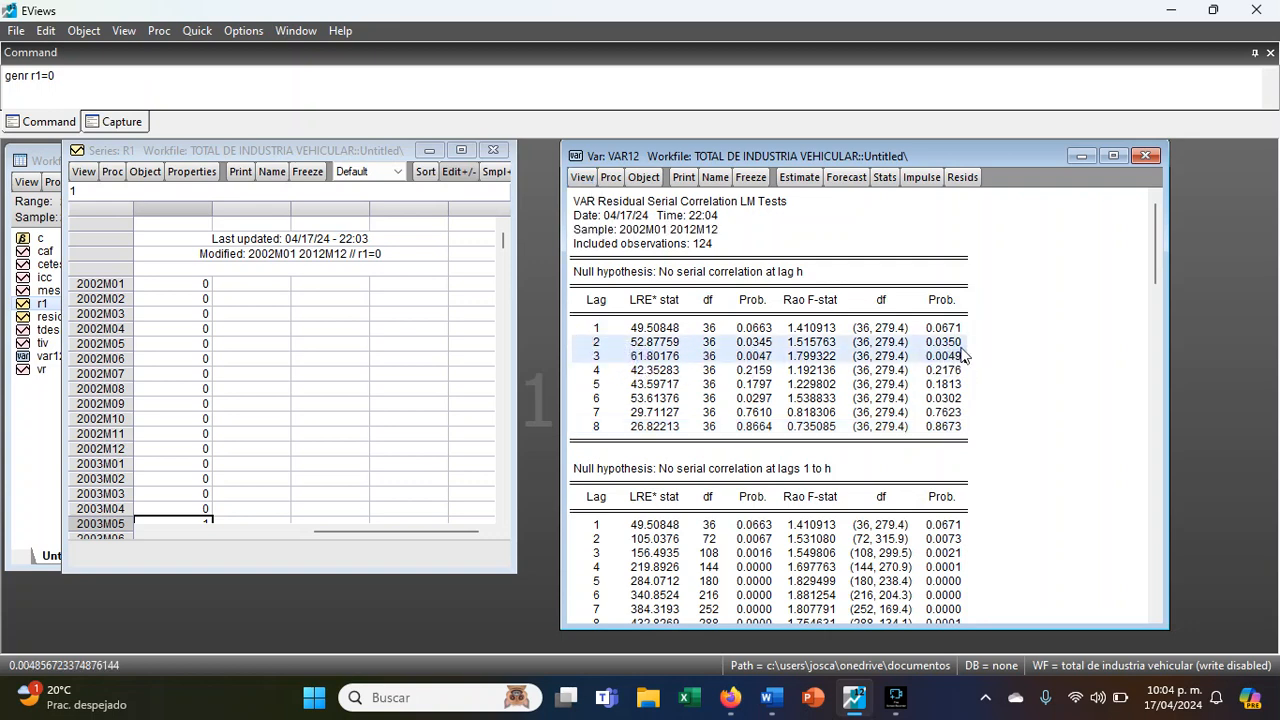
left_click_drag(945, 393, 675, 390)
- Run the White heteroskedasticity test without cross terms and check the probability of the joint test
left_click(584, 178)
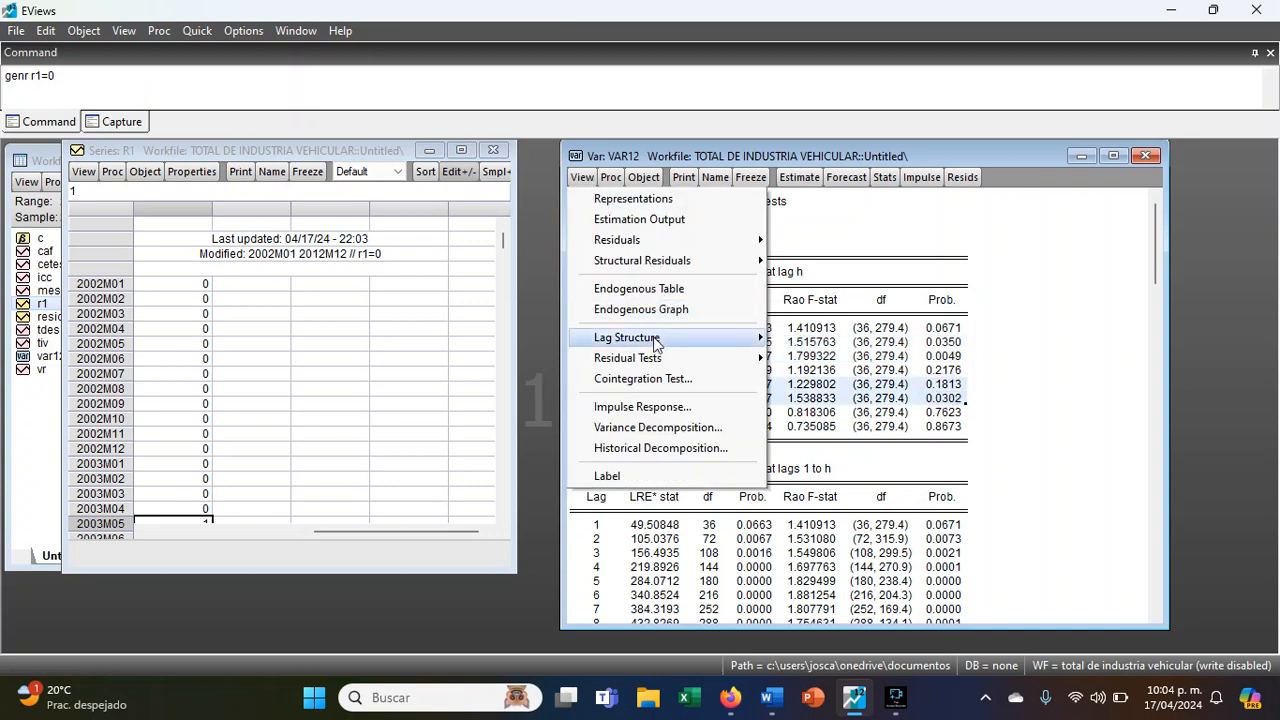
mouse_move(700, 358)
left_click(893, 441)
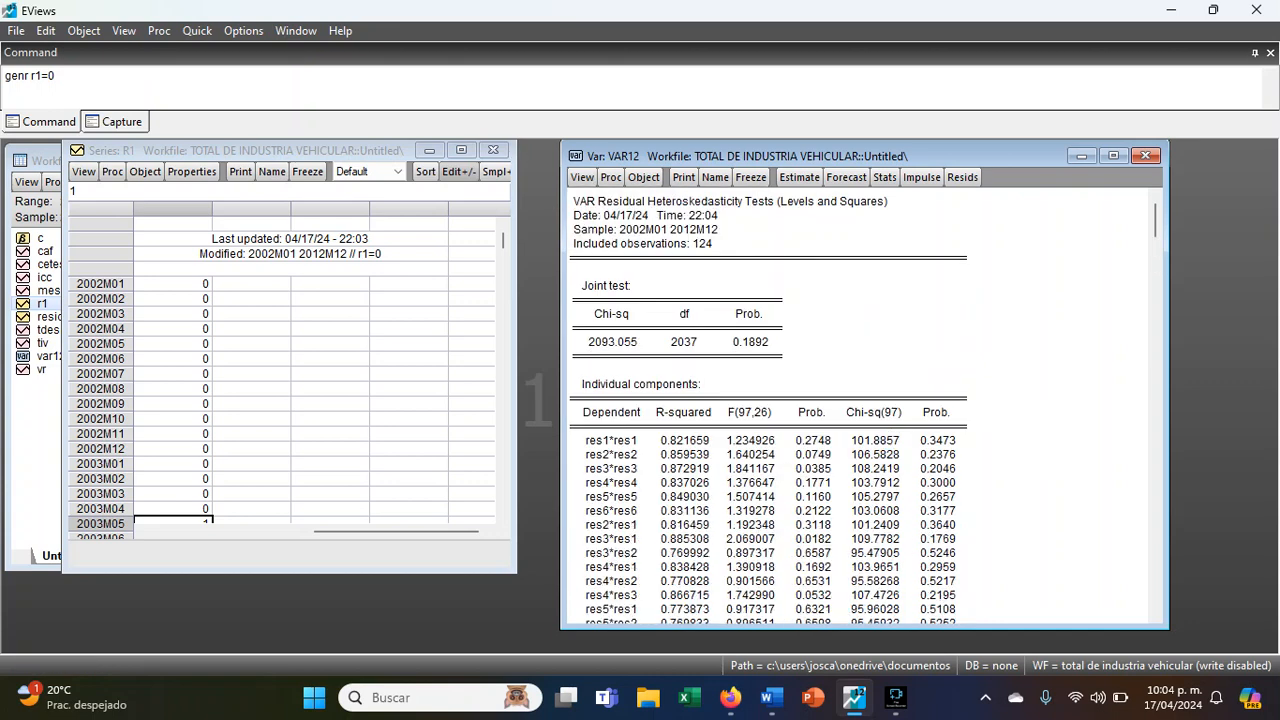
left_click(778, 344)
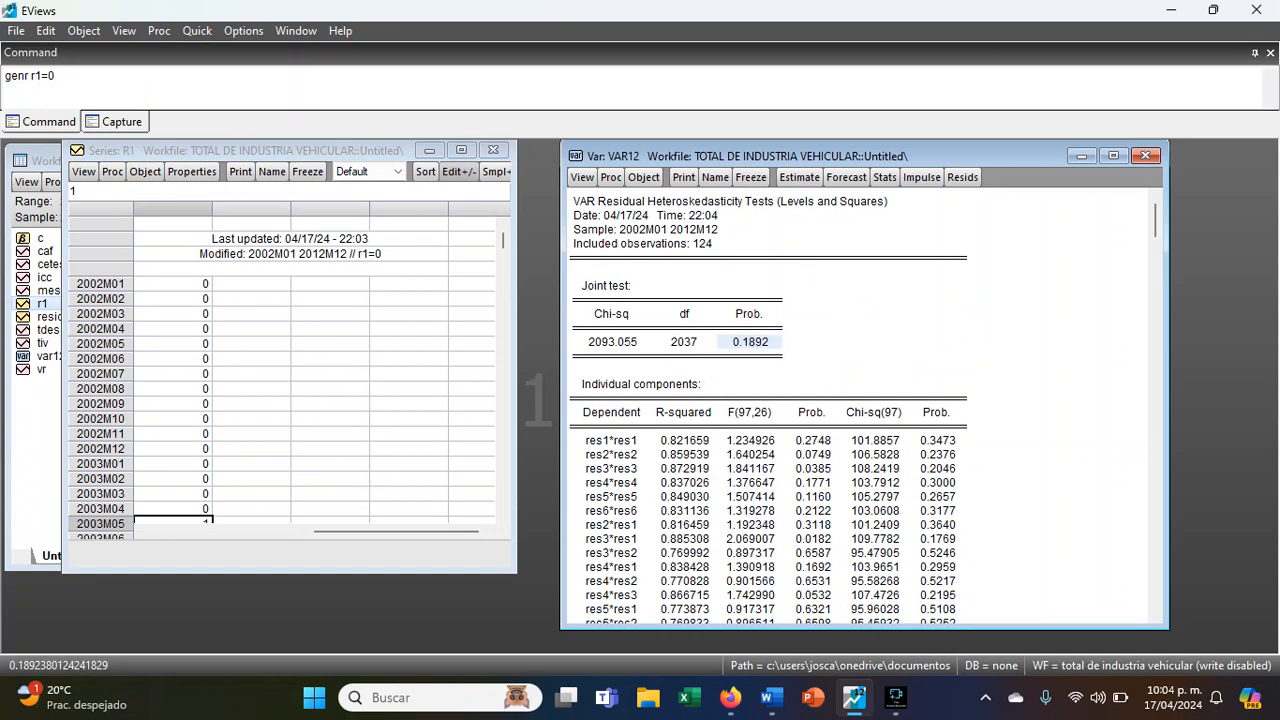
- Compute the Cholesky variance decomposition of all variables over 8 periods and show it as stacked graphs
left_click(582, 177)
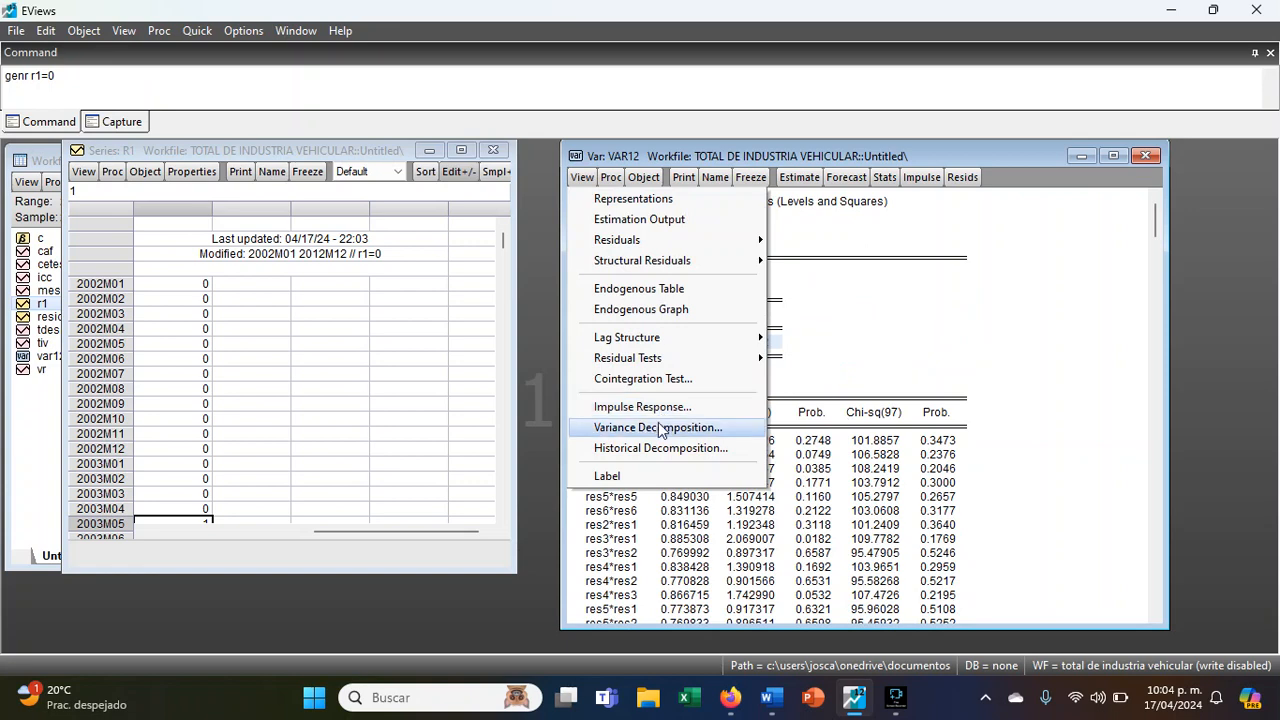
left_click(663, 428)
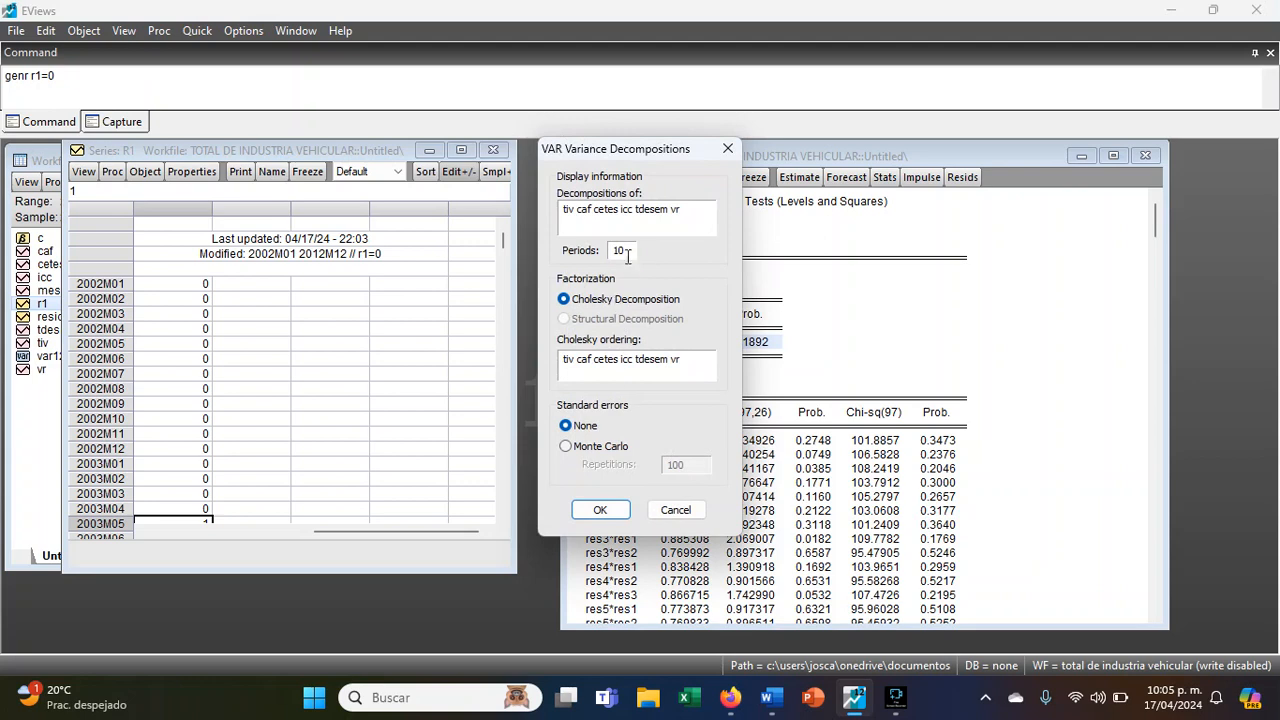
type("8")
left_click(600, 510)
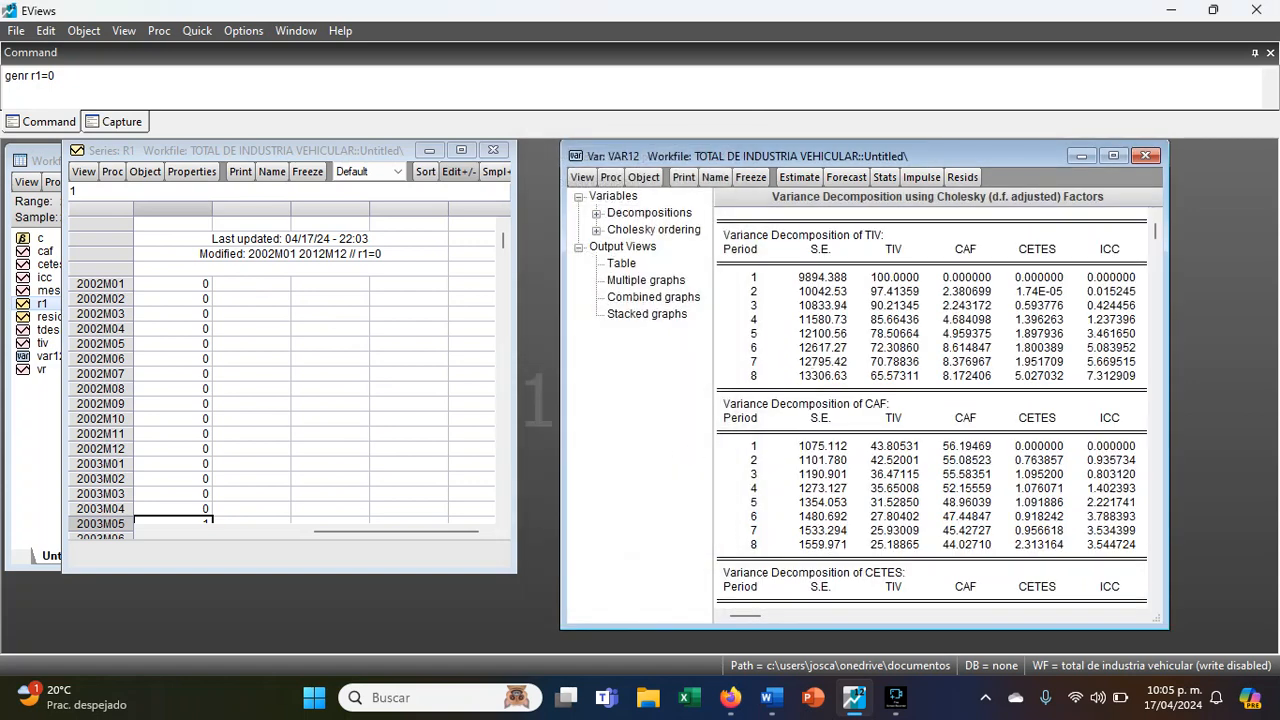
left_click(647, 313)
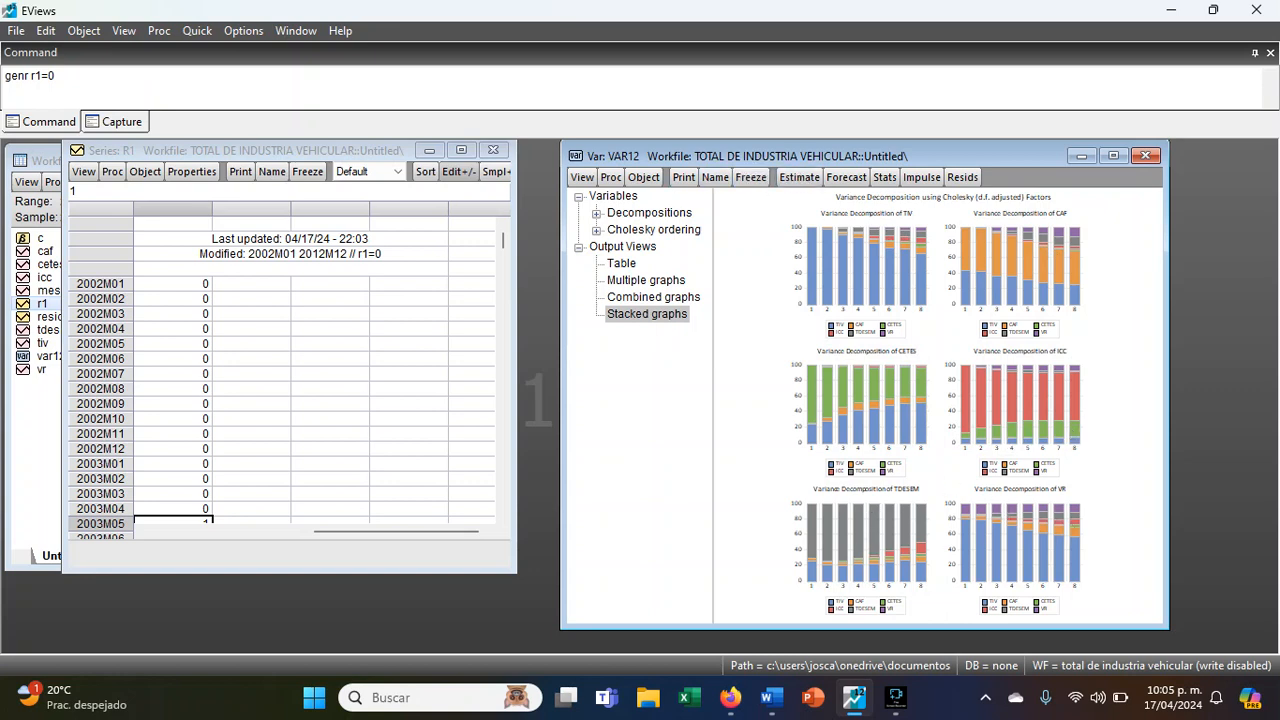
- Re-estimate the VAR without the dummy r1, keeping only the constant c as exogenous variable
left_click(799, 177)
left_click(903, 410)
key("BackSpace")
key("BackSpace")
key("BackSpace")
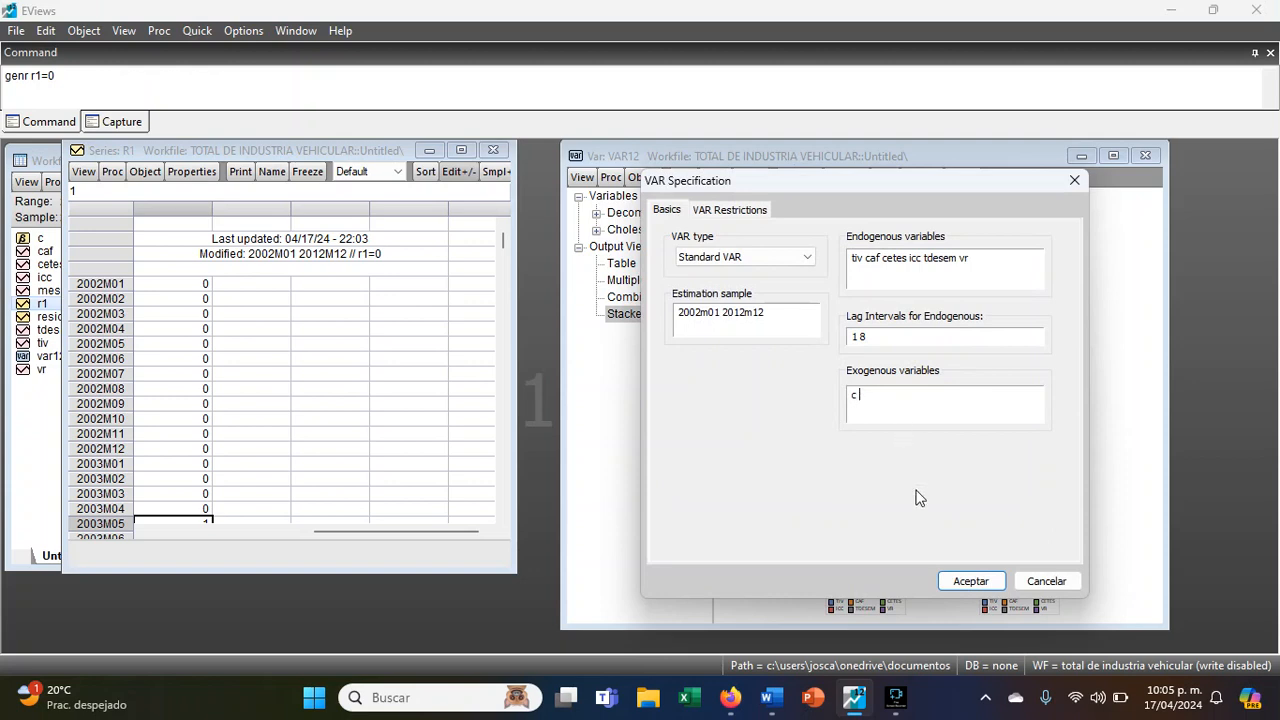
left_click(968, 581)
- Show the 8-period variance decomposition of the VAR without r1 as stacked graphs for comparison
left_click(582, 177)
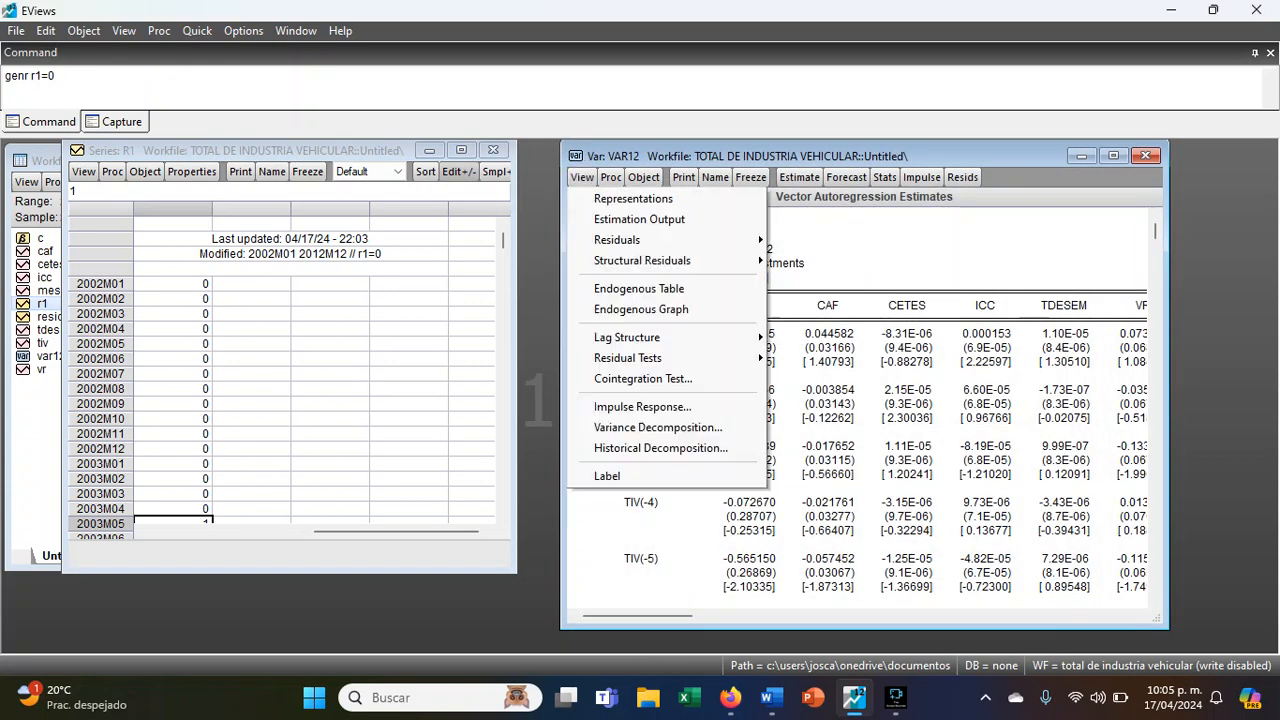
left_click(633, 428)
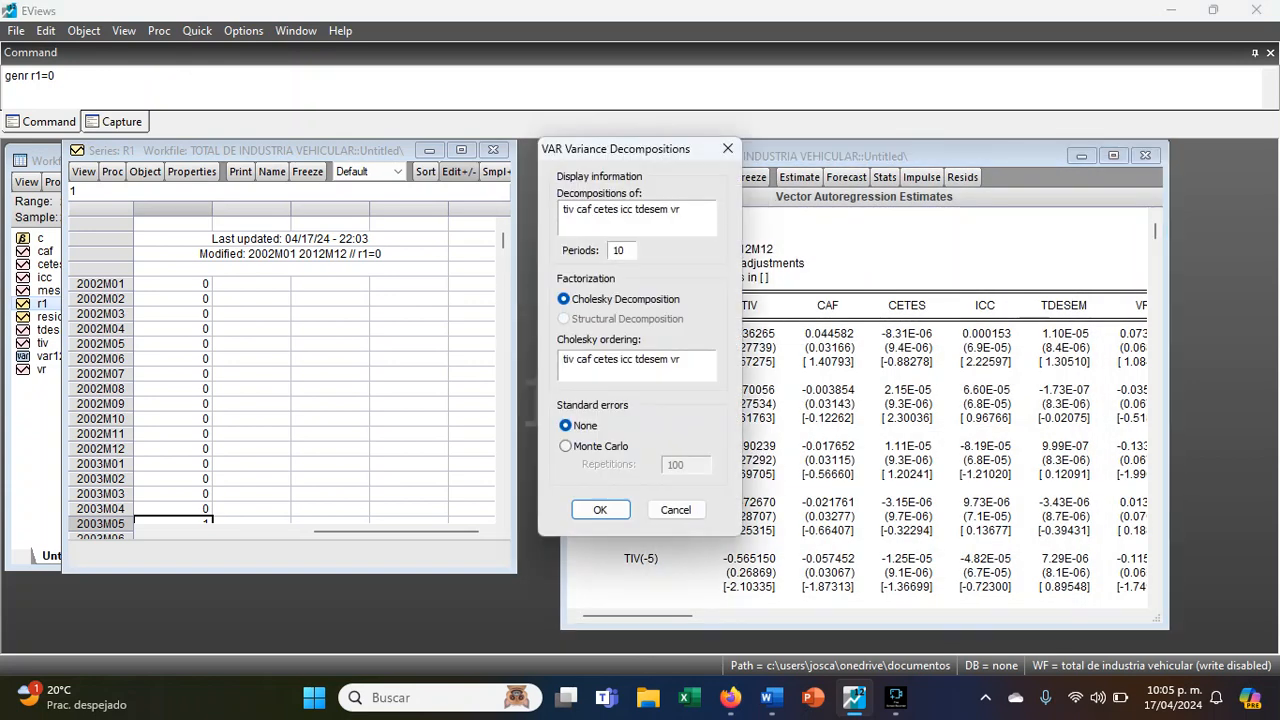
double_click(627, 250)
type("8")
key("Return")
left_click(648, 314)
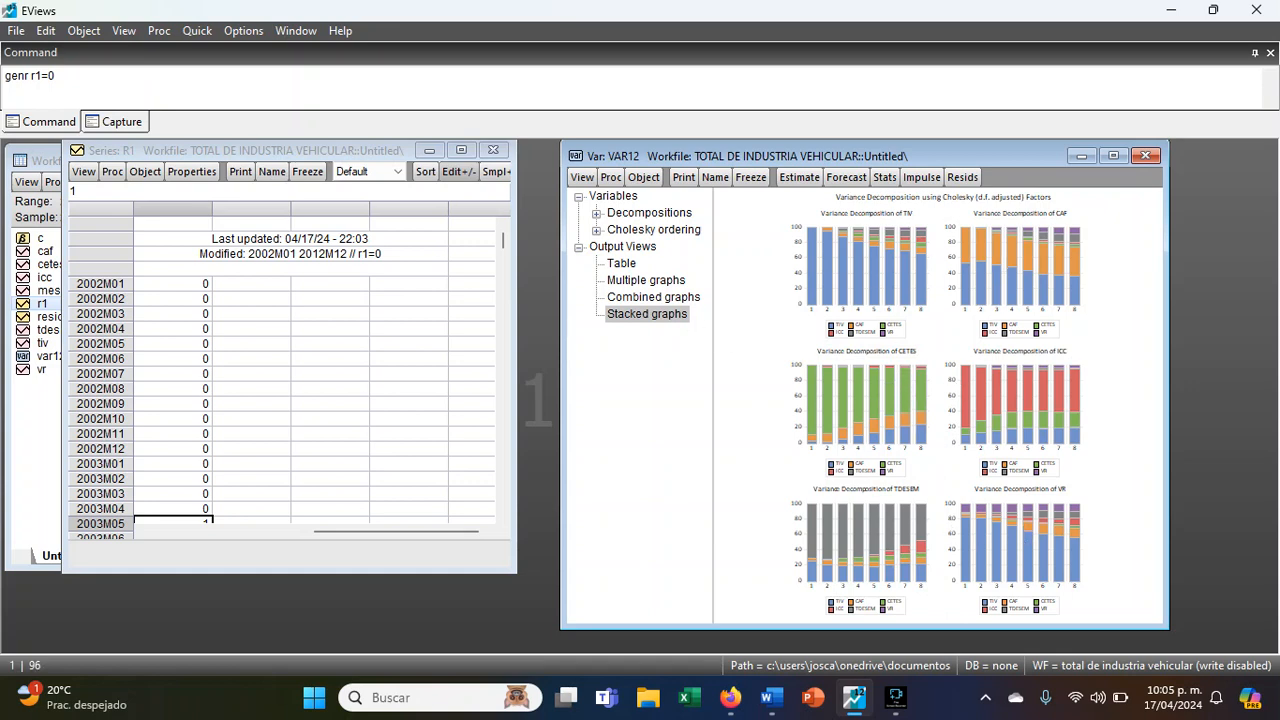
- Re-estimate the VAR with r1 restored to the exogenous variables and show its 8-period variance decomposition as stacked graphs
left_click(799, 177)
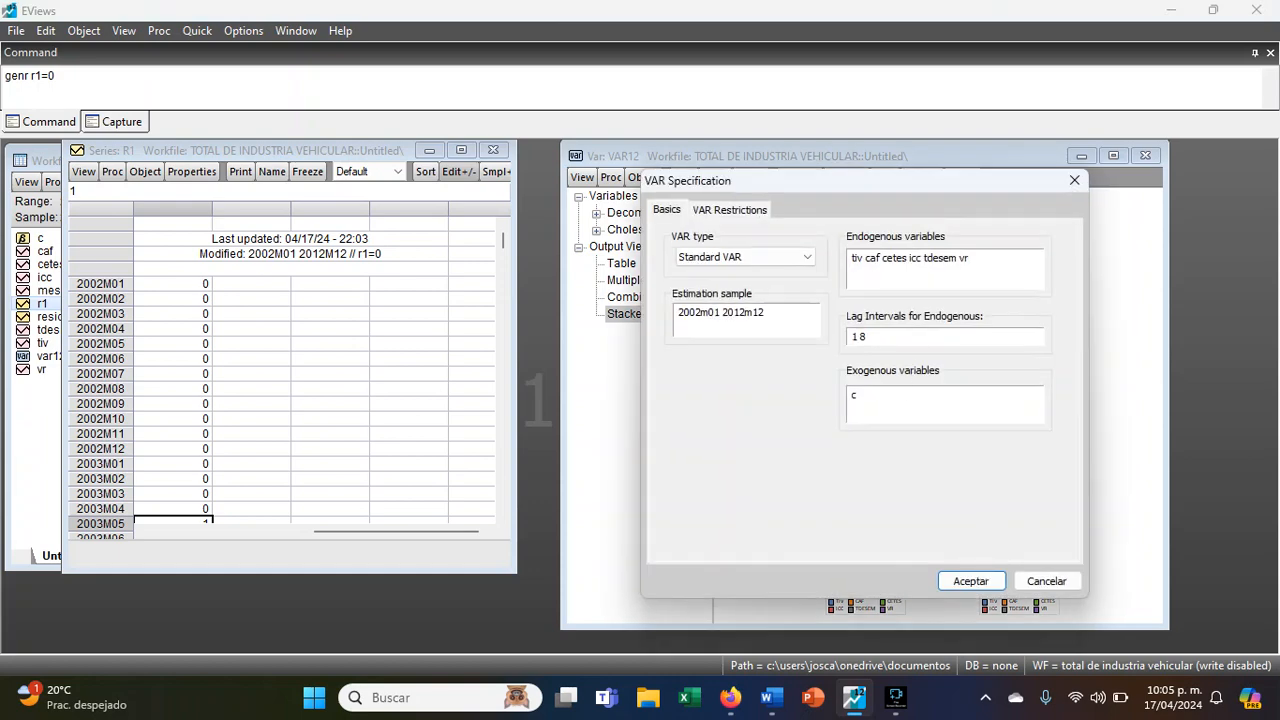
key("Return")
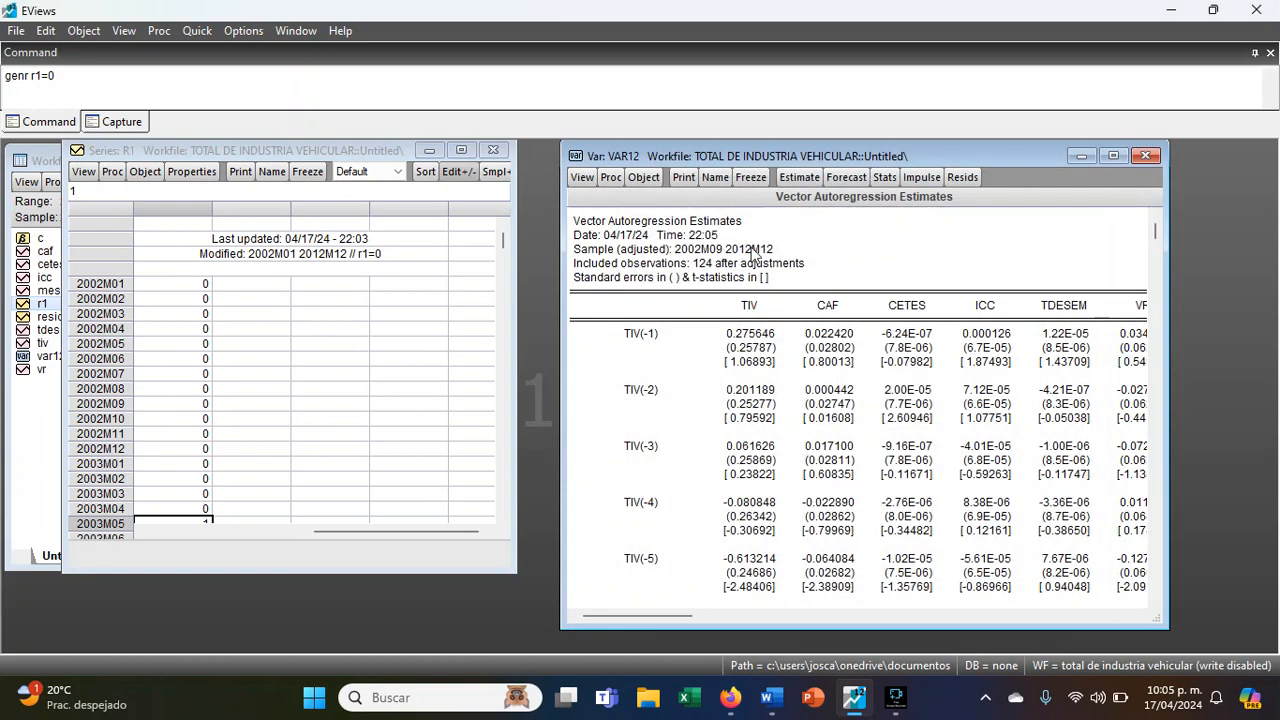
left_click(582, 177)
left_click(641, 427)
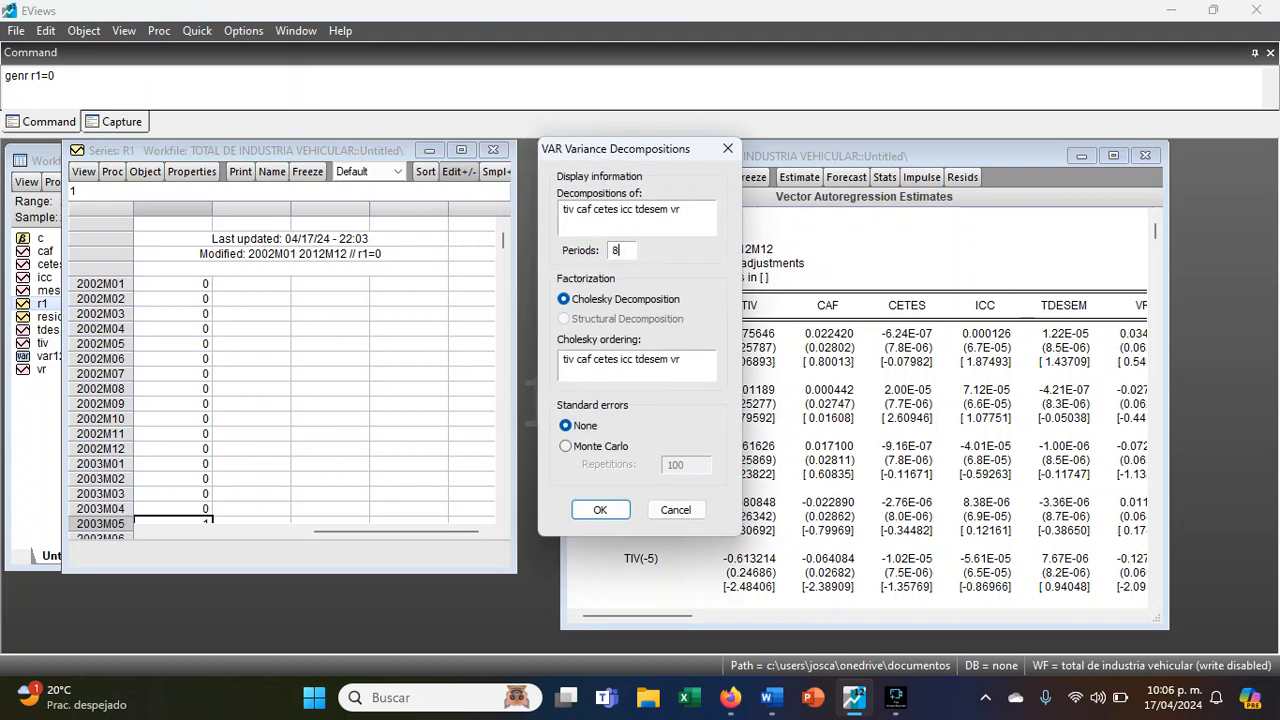
key("Return")
left_click(647, 313)
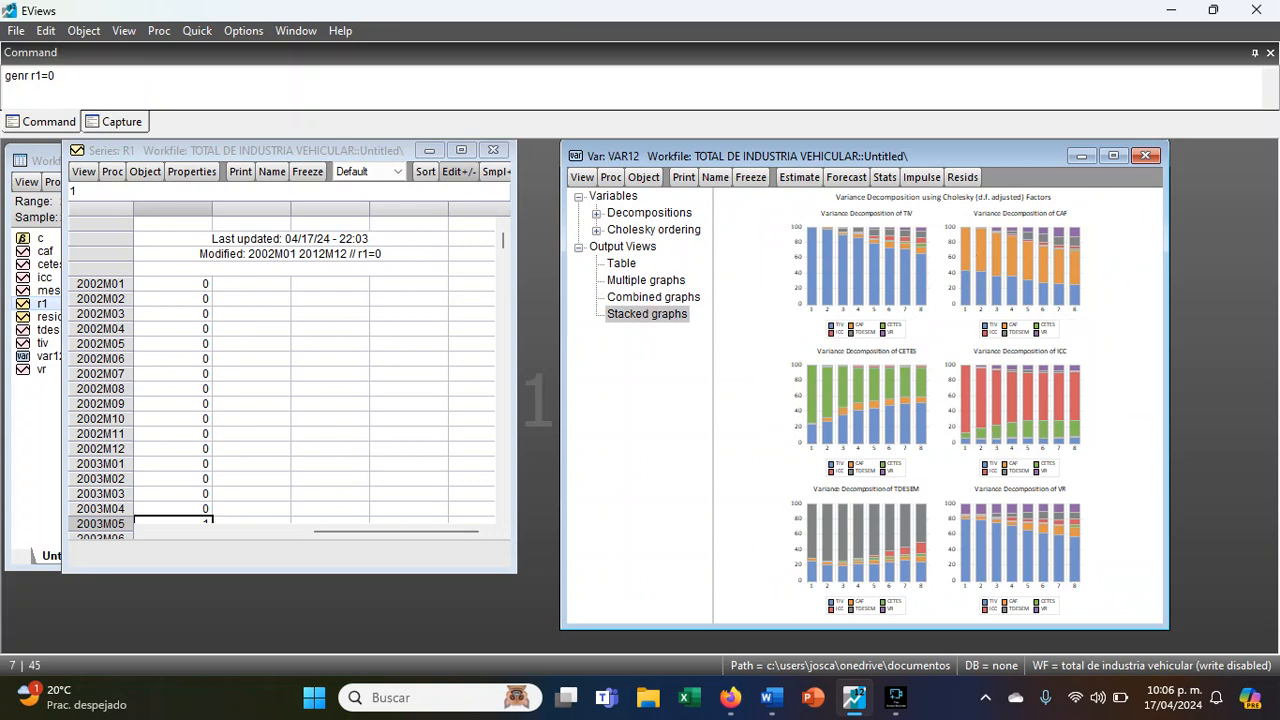
- Generate the impulse responses of all variables with a horizon length of 8 and analytic standard errors, then maximize the VAR window
left_click(582, 177)
left_click(642, 406)
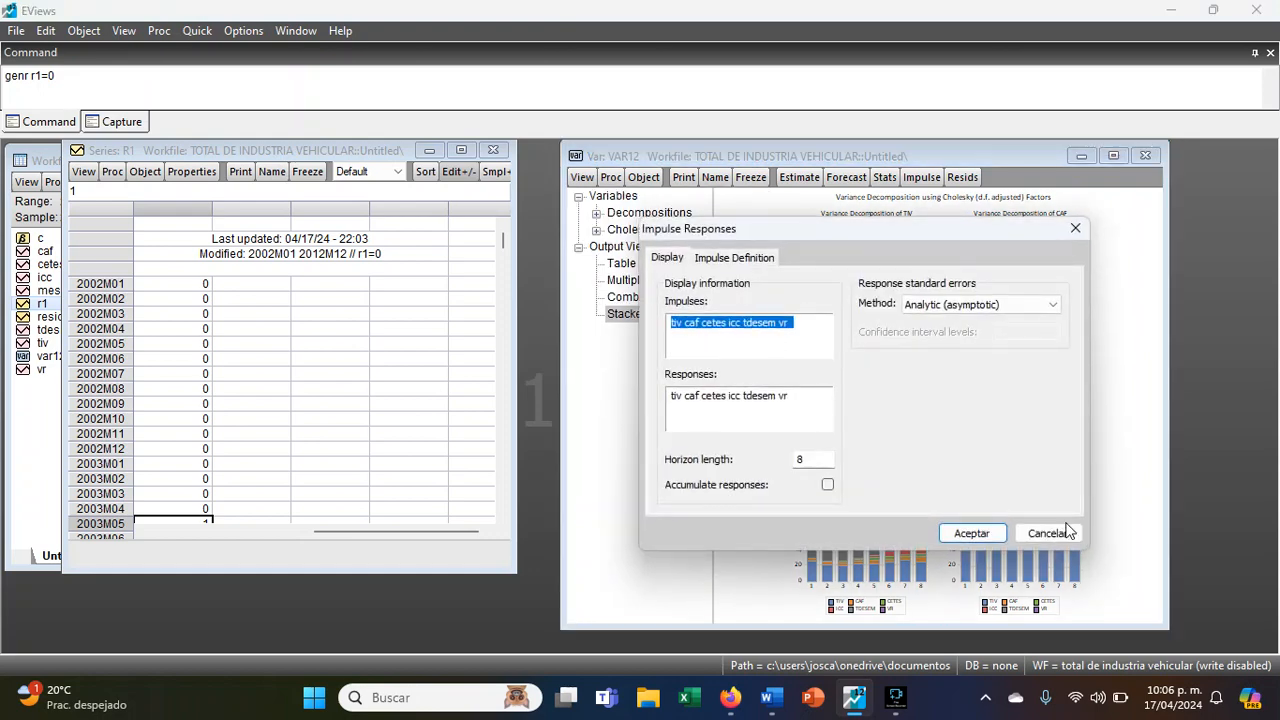
left_click(971, 533)
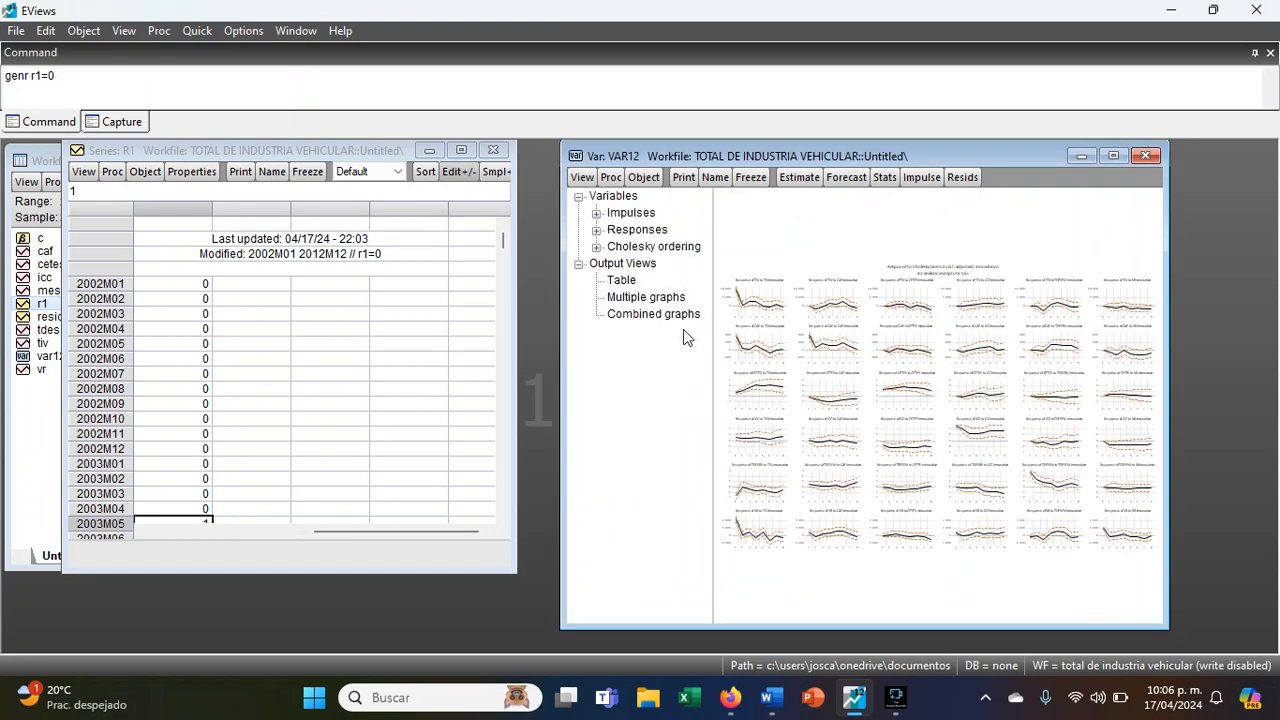
double_click(801, 155)
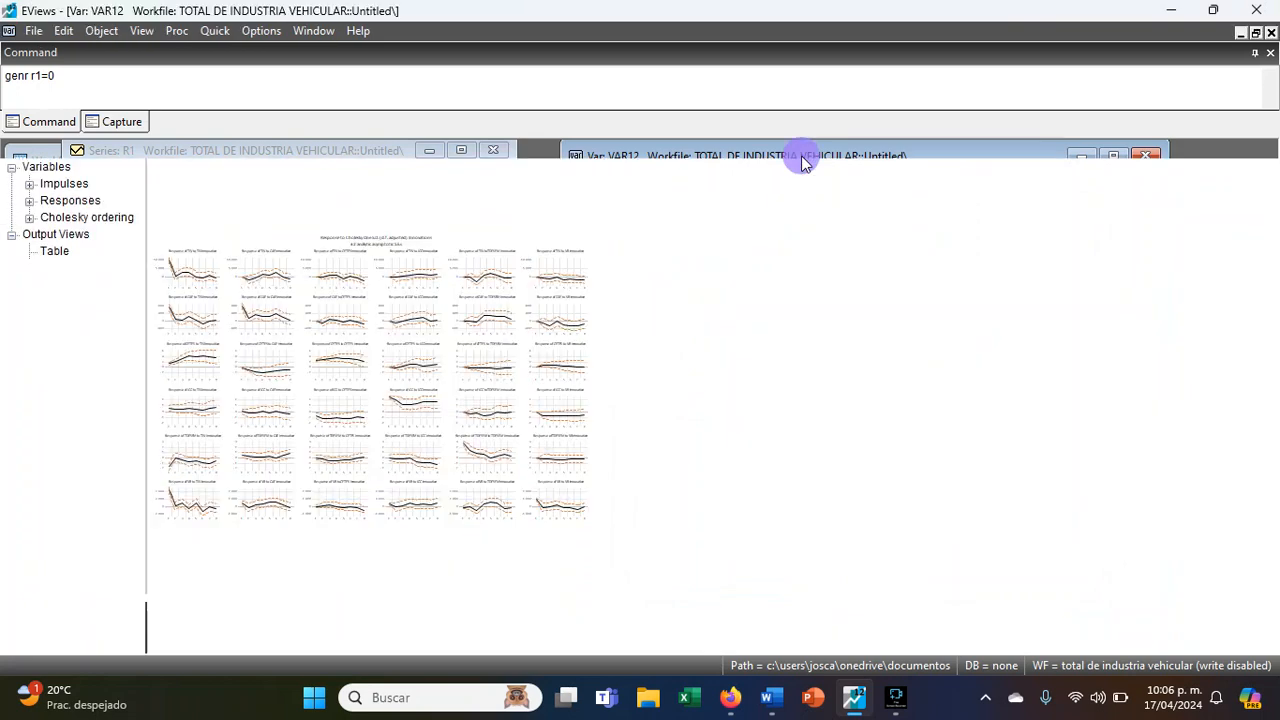
- Examine the responses of TIV to the TIV, CAF, CETES and VR innovations
left_click(381, 232)
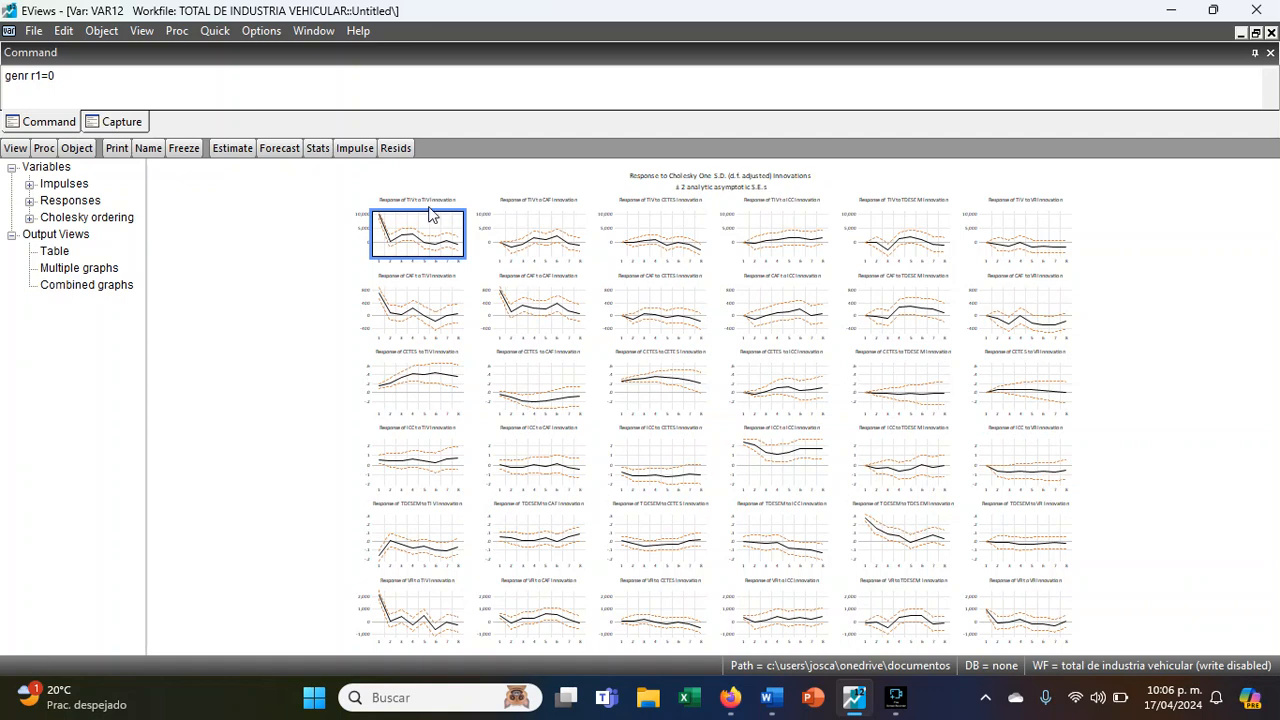
left_click(551, 203)
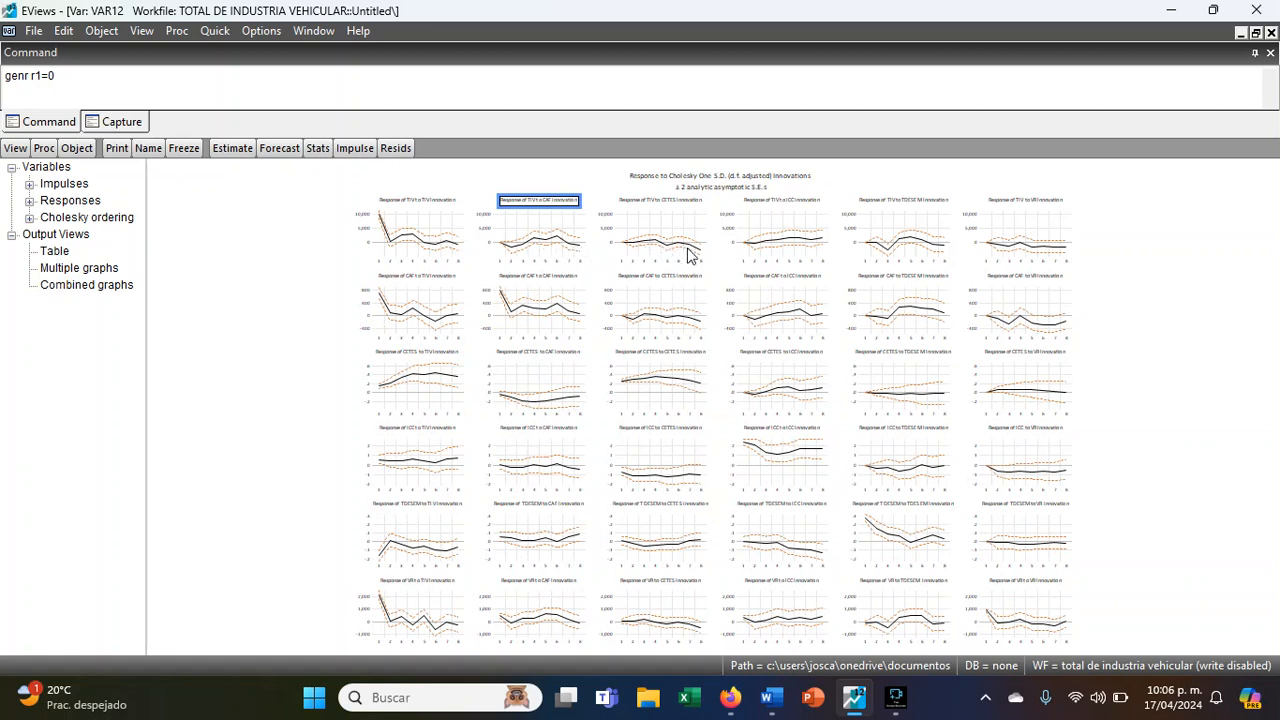
left_click(658, 250)
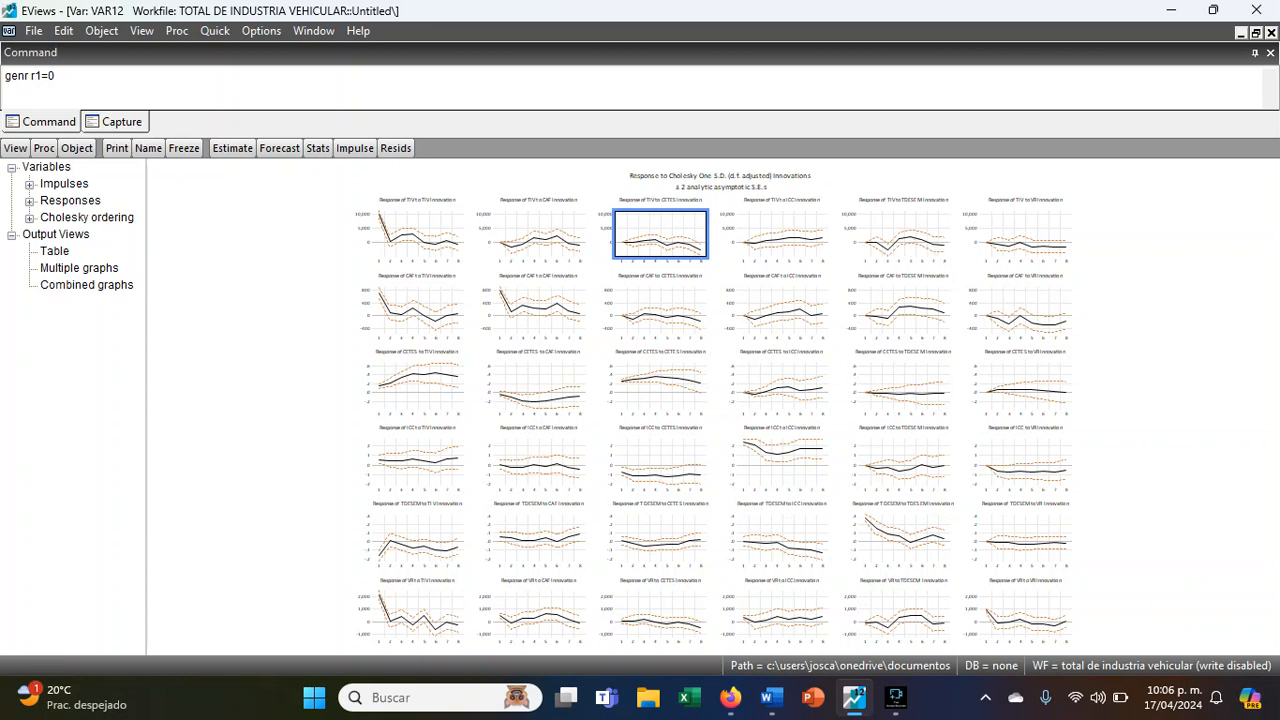
left_click(1040, 238)
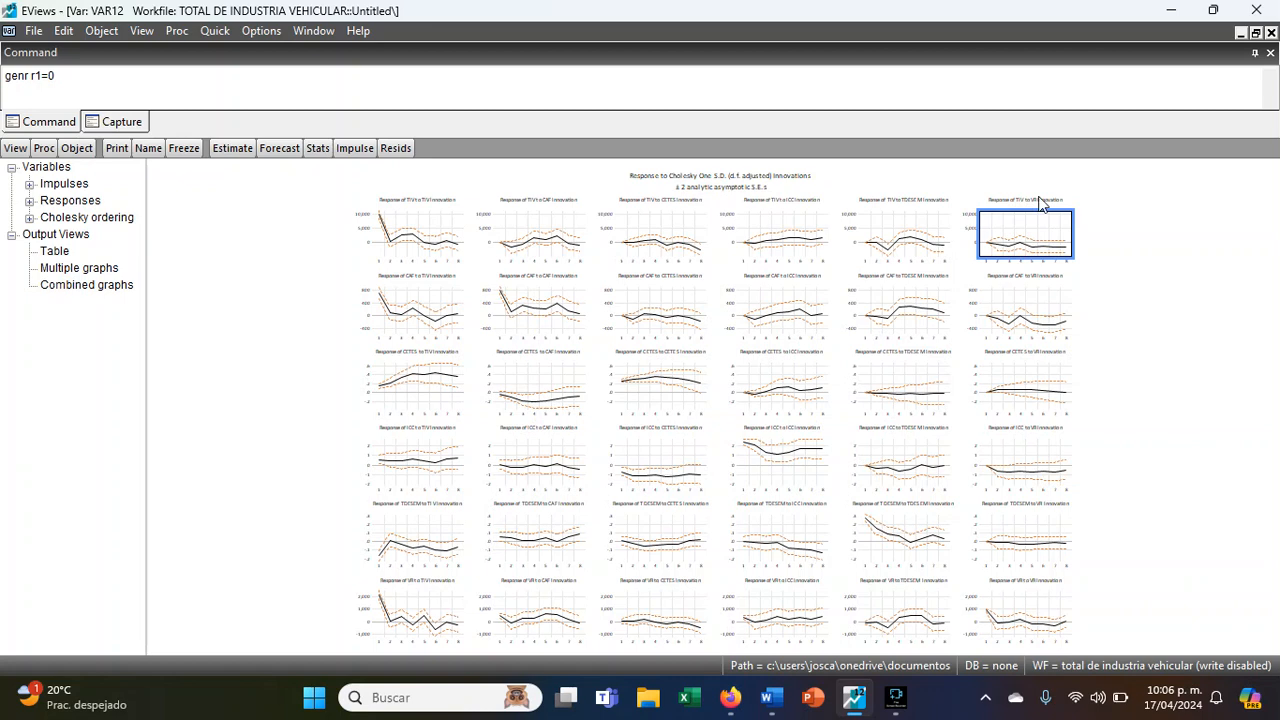
- Compare the responses of TIV to the TIV, CAF, ICC and TDESEM innovations in the impulse response graphs
left_click(437, 250)
left_click(570, 250)
left_click(824, 250)
left_click(936, 250)
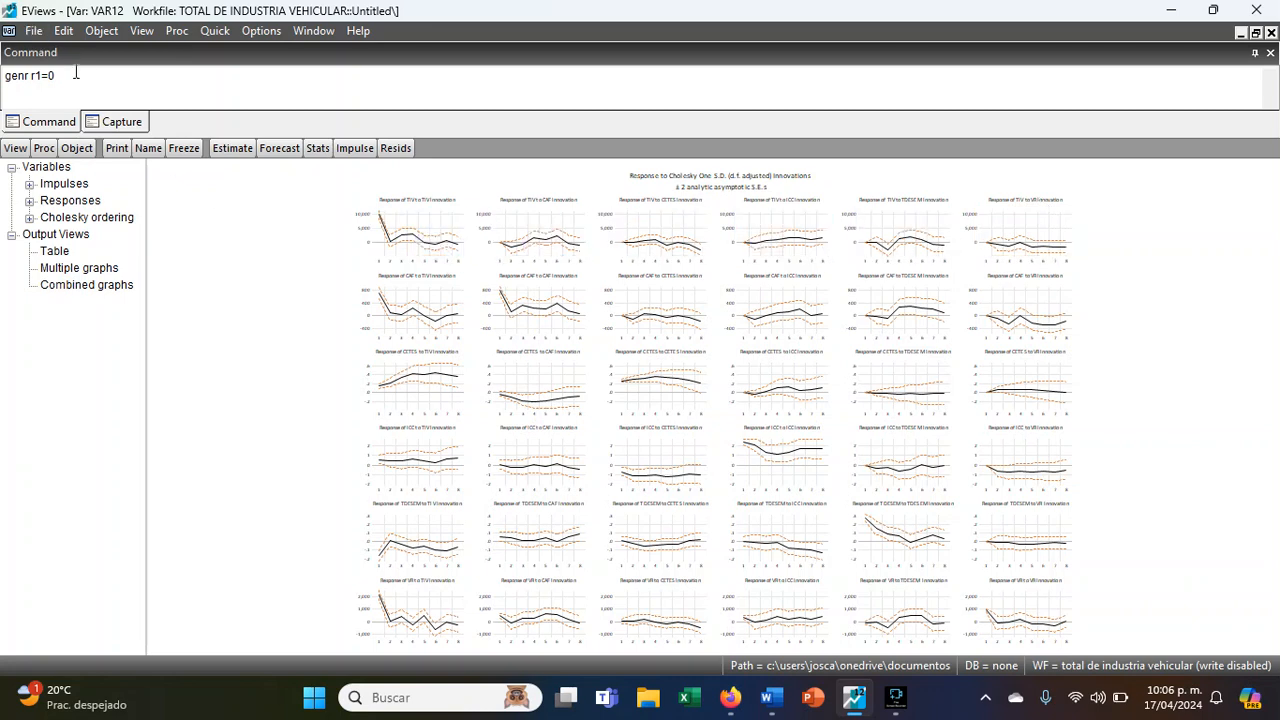
- Run the Johansen cointegration test with an intercept and no trend in CE and test VAR, exogenous r1 and lag intervals 1 8
left_click(38, 150)
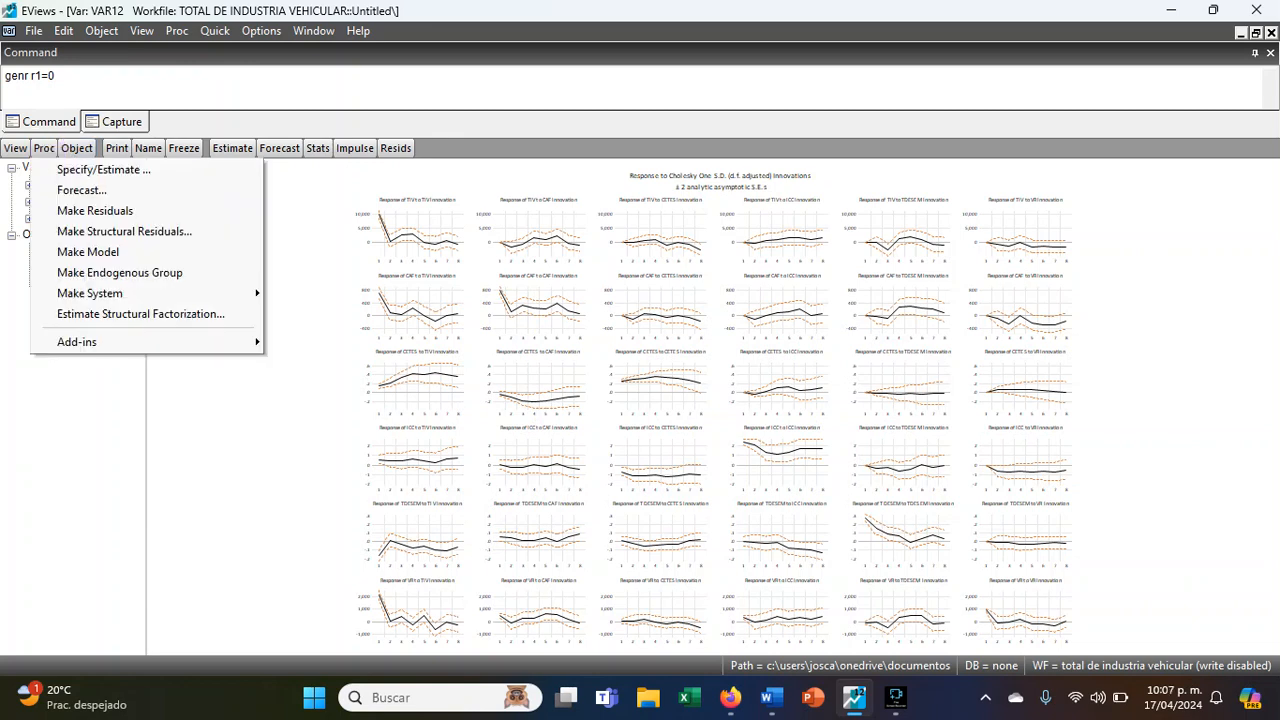
left_click(15, 148)
left_click(60, 348)
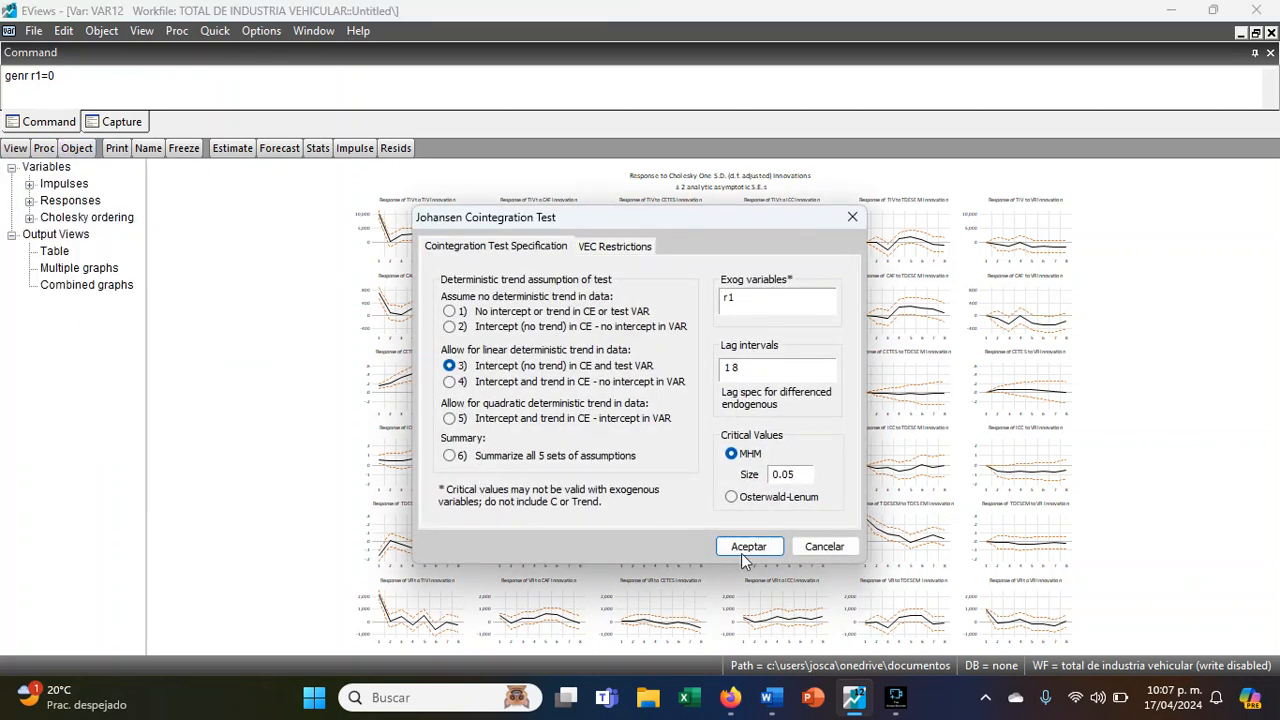
left_click(452, 455)
left_click(508, 326)
left_click(510, 365)
left_click(758, 552)
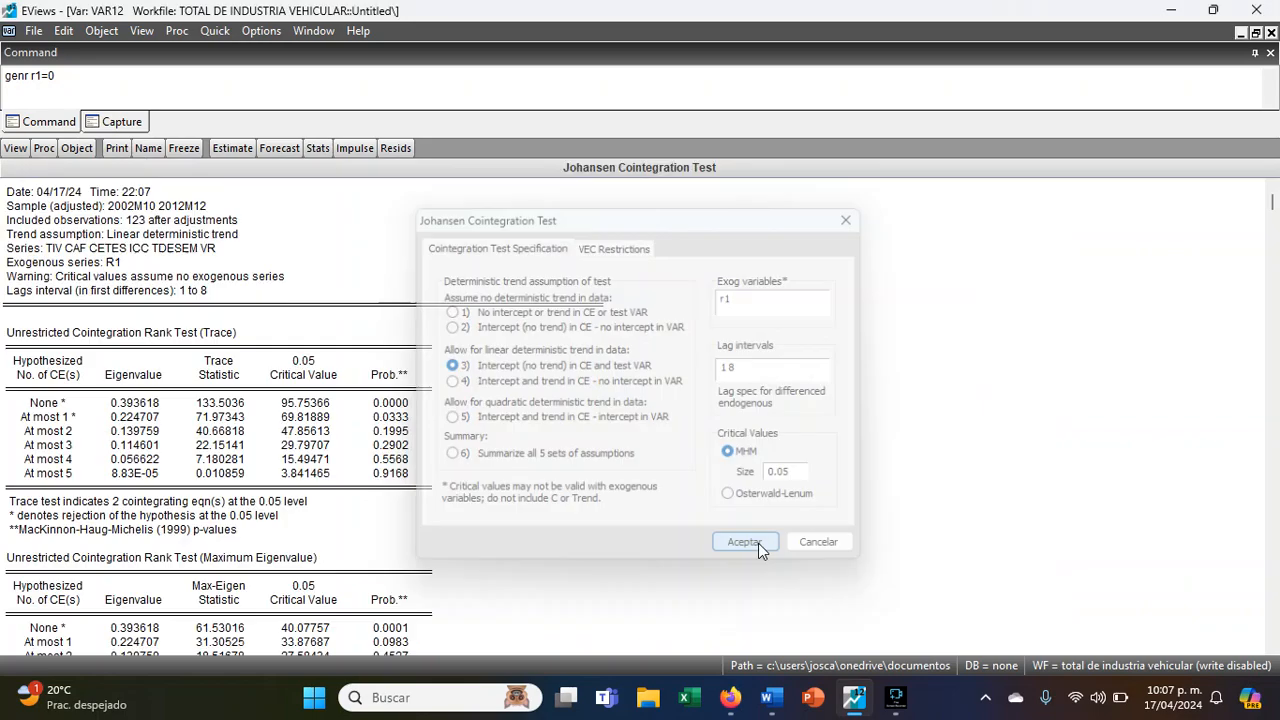
- Examine the trace and maximum eigenvalue rank tests and the signs of the normalized cointegrating coefficients, including TDESEM and VR
scroll(539, 379, "down", 10)
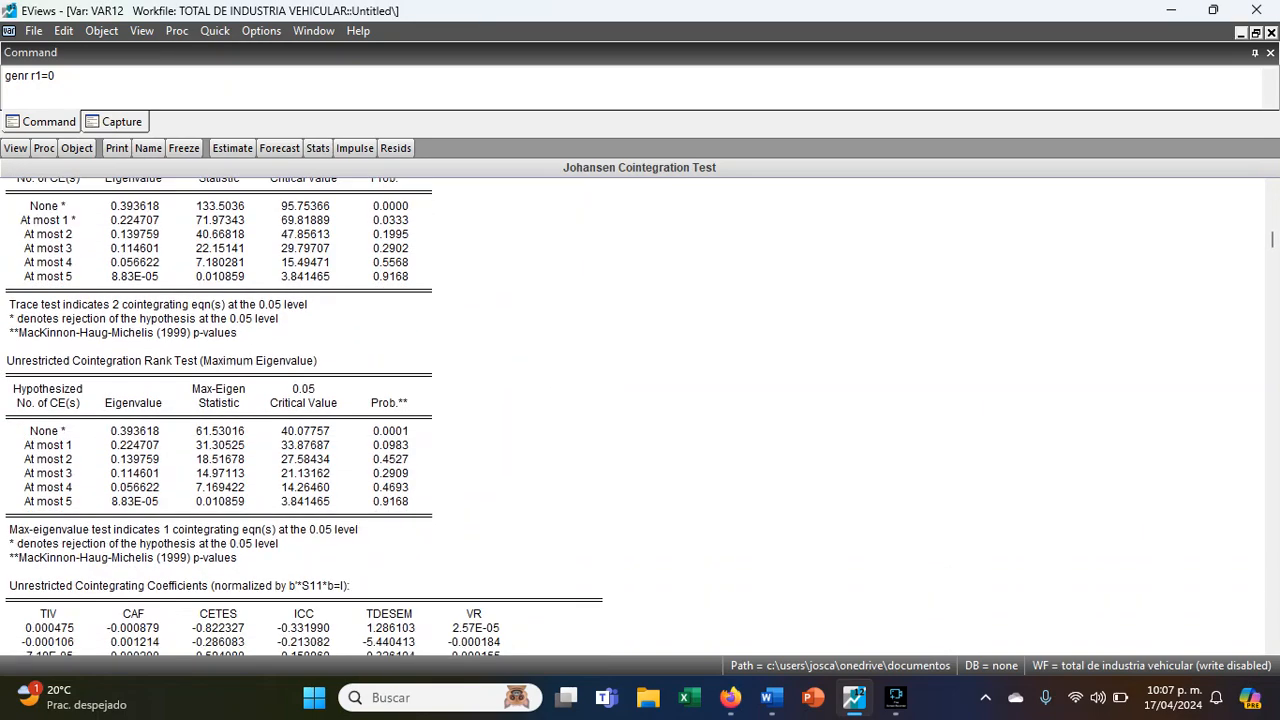
scroll(521, 392, "down", 4)
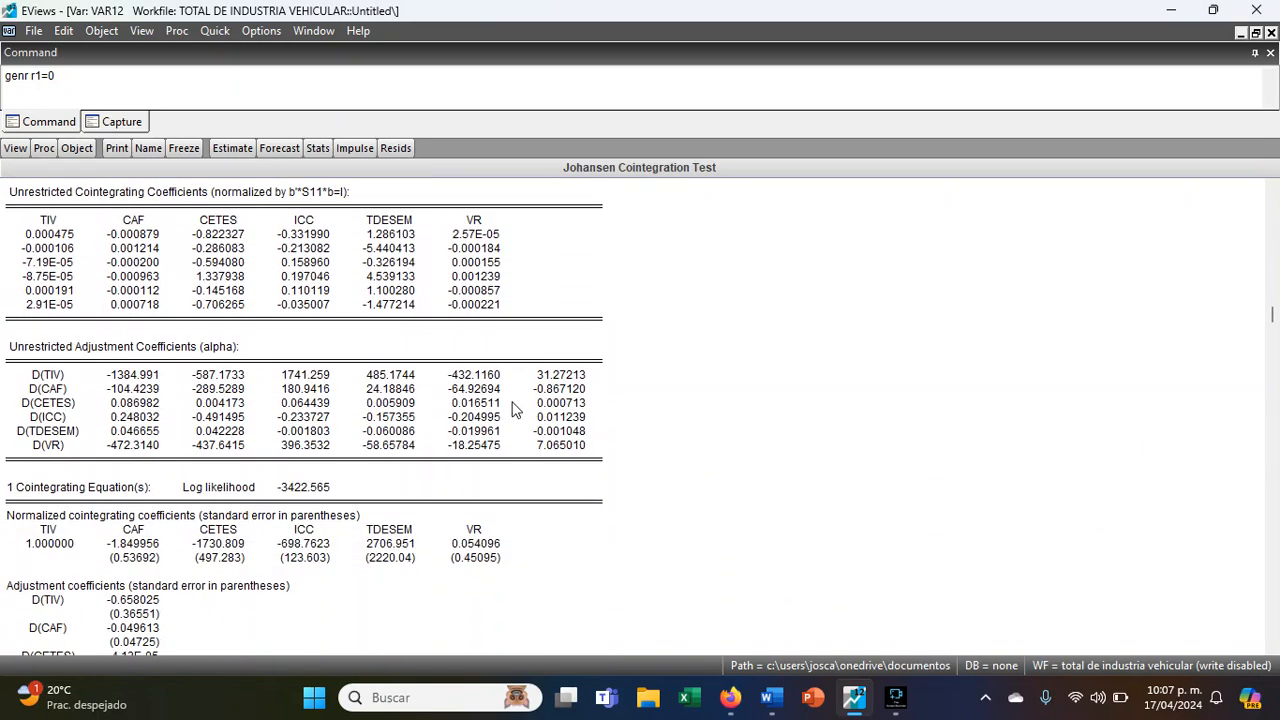
left_click_drag(48, 481, 474, 469)
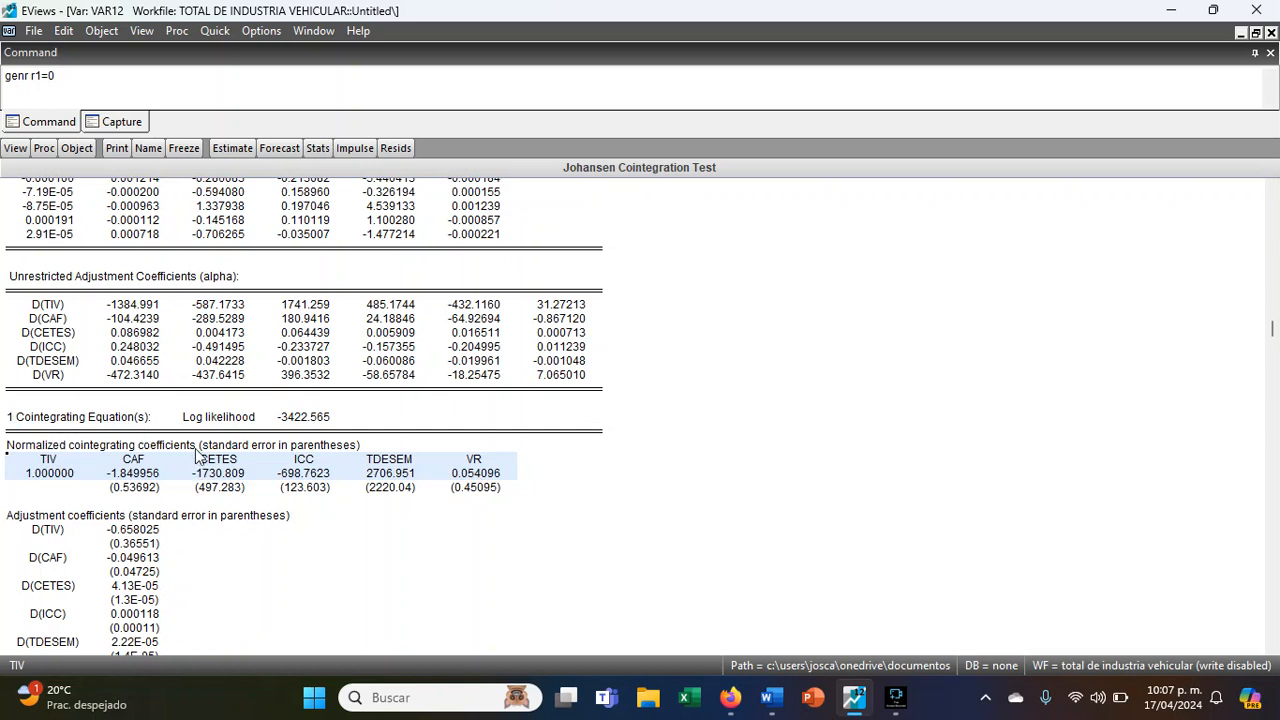
scroll(446, 395, "down", 1)
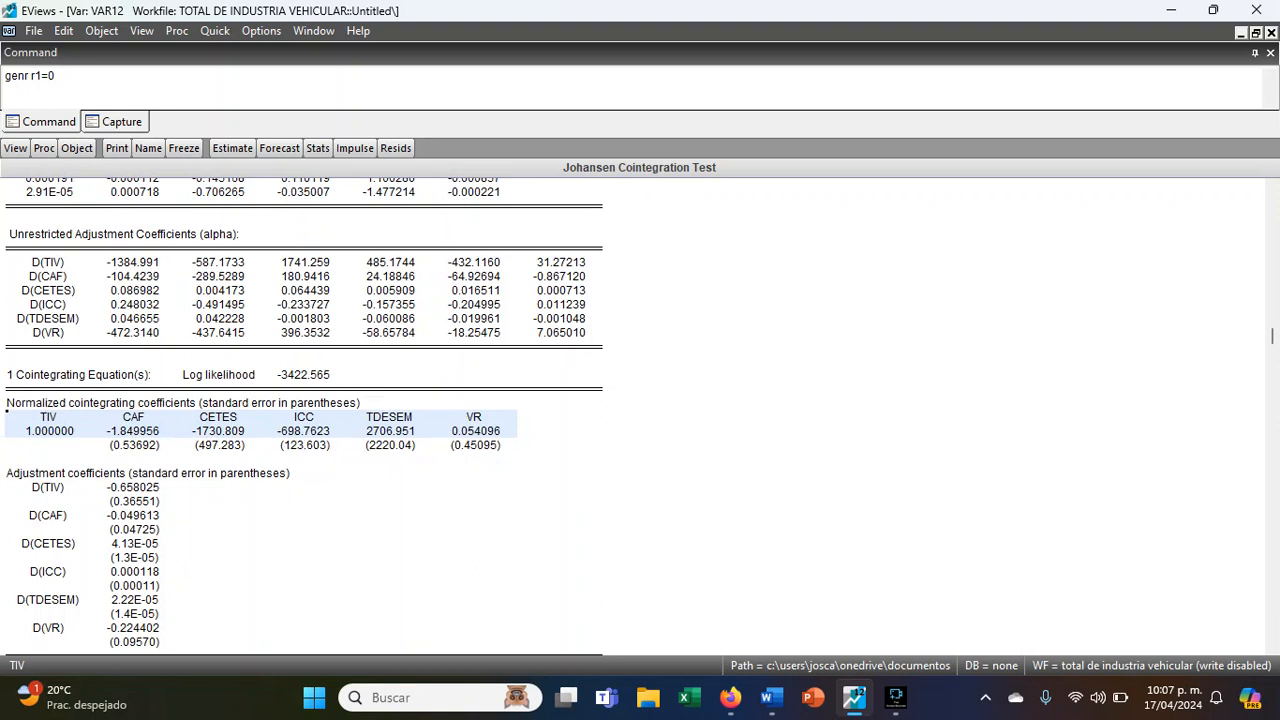
left_click(114, 93)
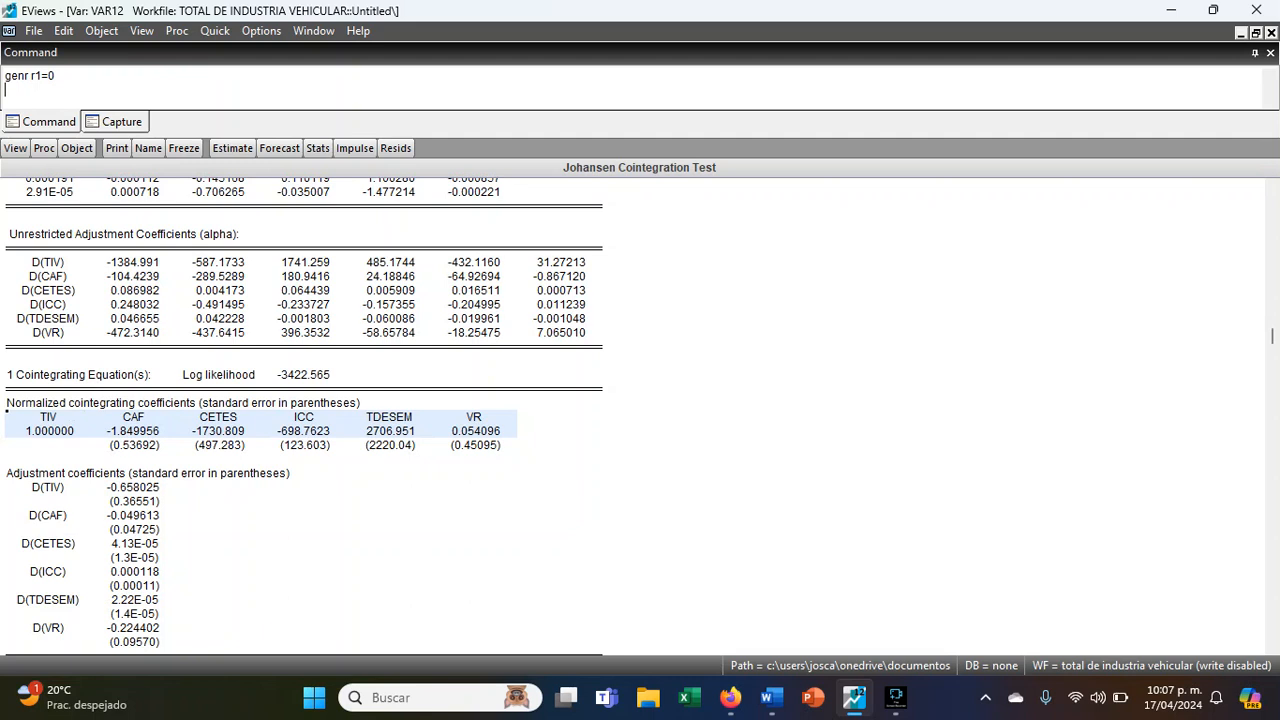
left_click(392, 432)
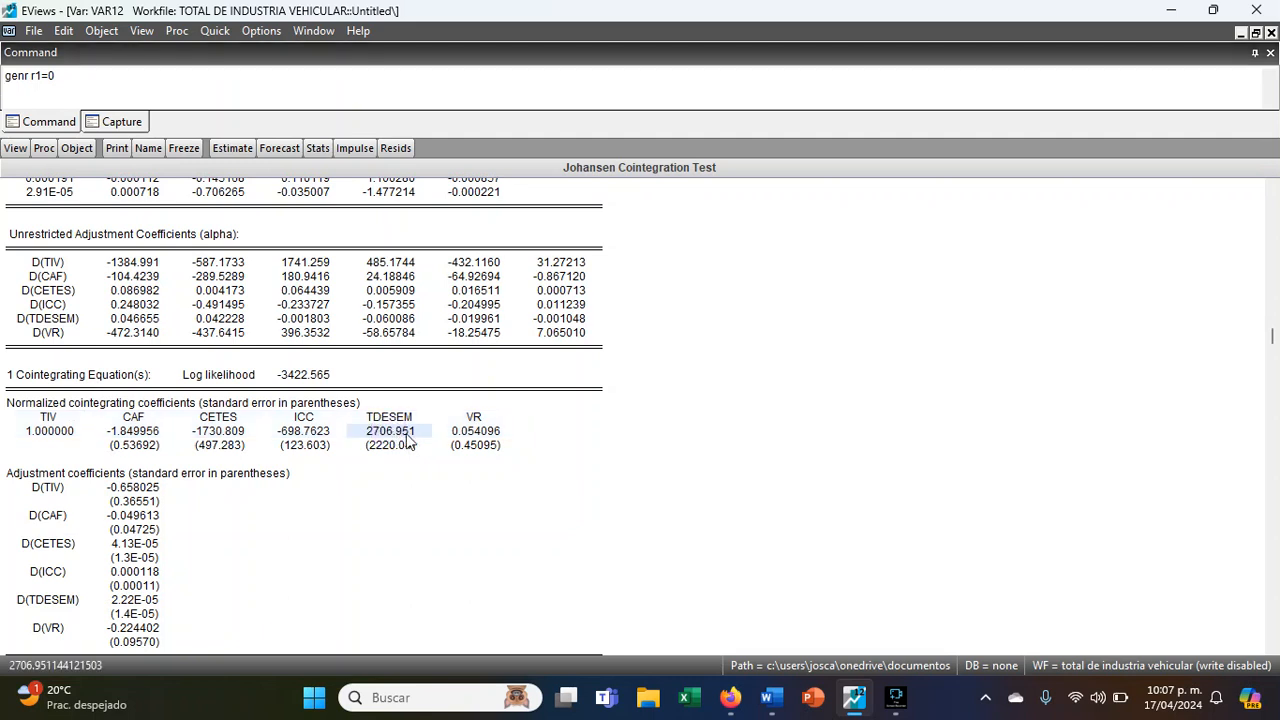
left_click(468, 438)
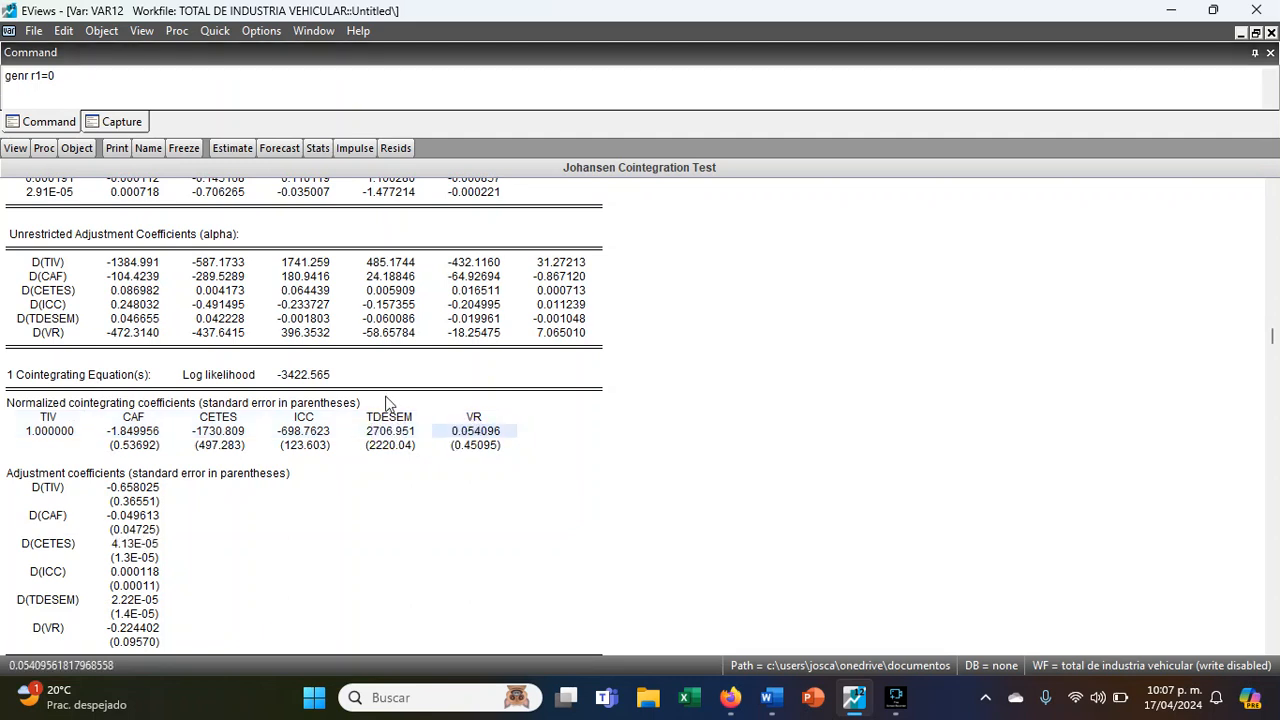
- Write the cointegrating relation in the command area as TIV-CAF-CETES-ICC+TEDESEM+VR=0
left_click(65, 91)
type("TIV+CA")
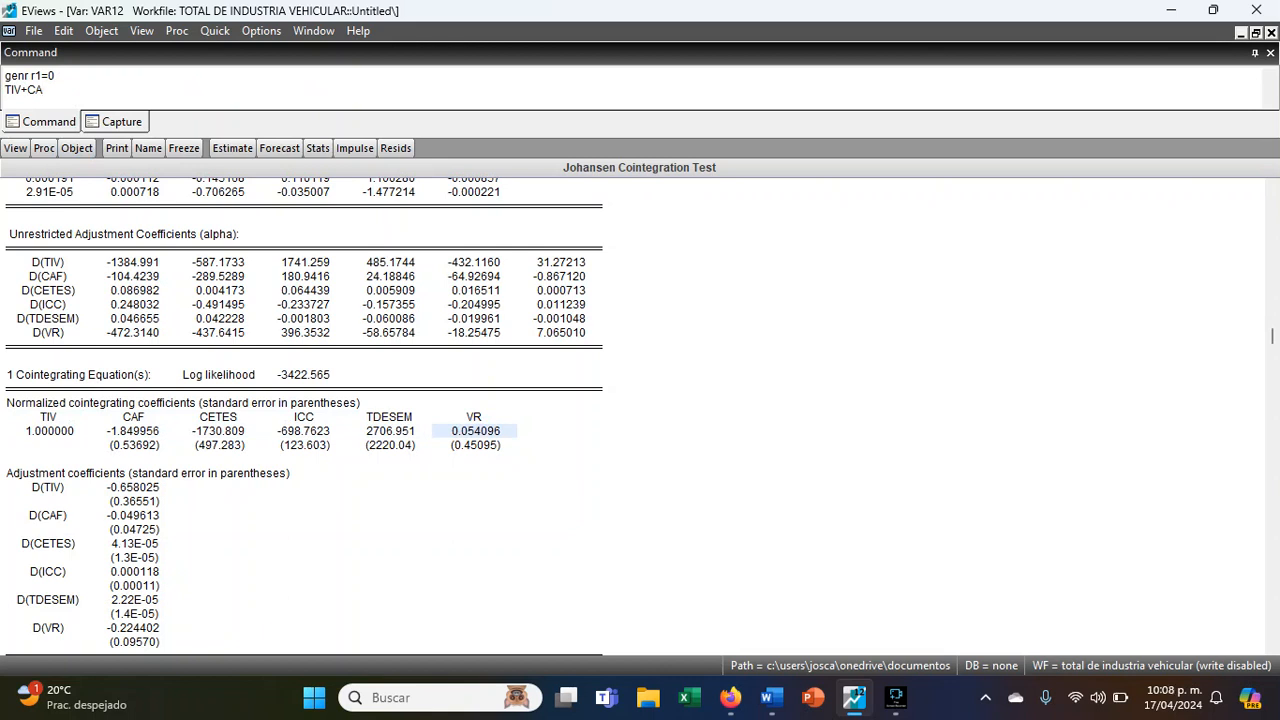
key("BackSpace")
key("BackSpace")
key("BackSpace")
type("-CAF-CETES-")
type("ICC+TEDE")
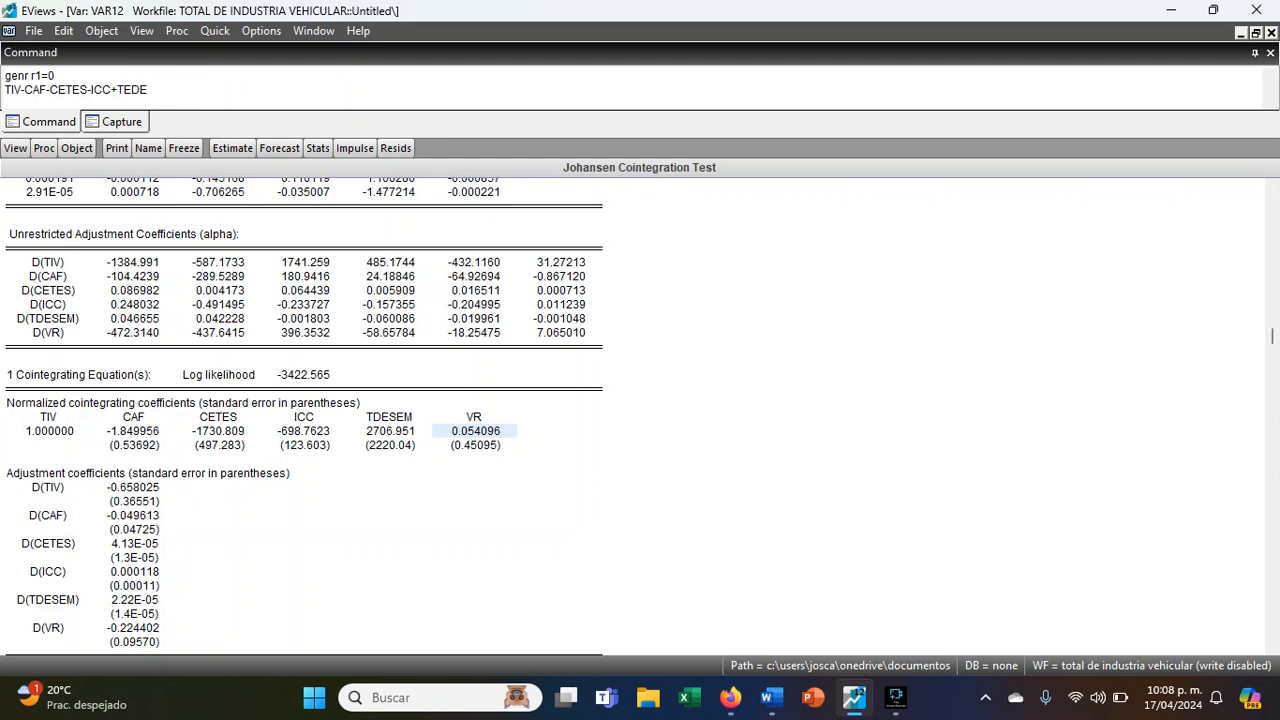
type("SEM+VR=0")
key("Return")
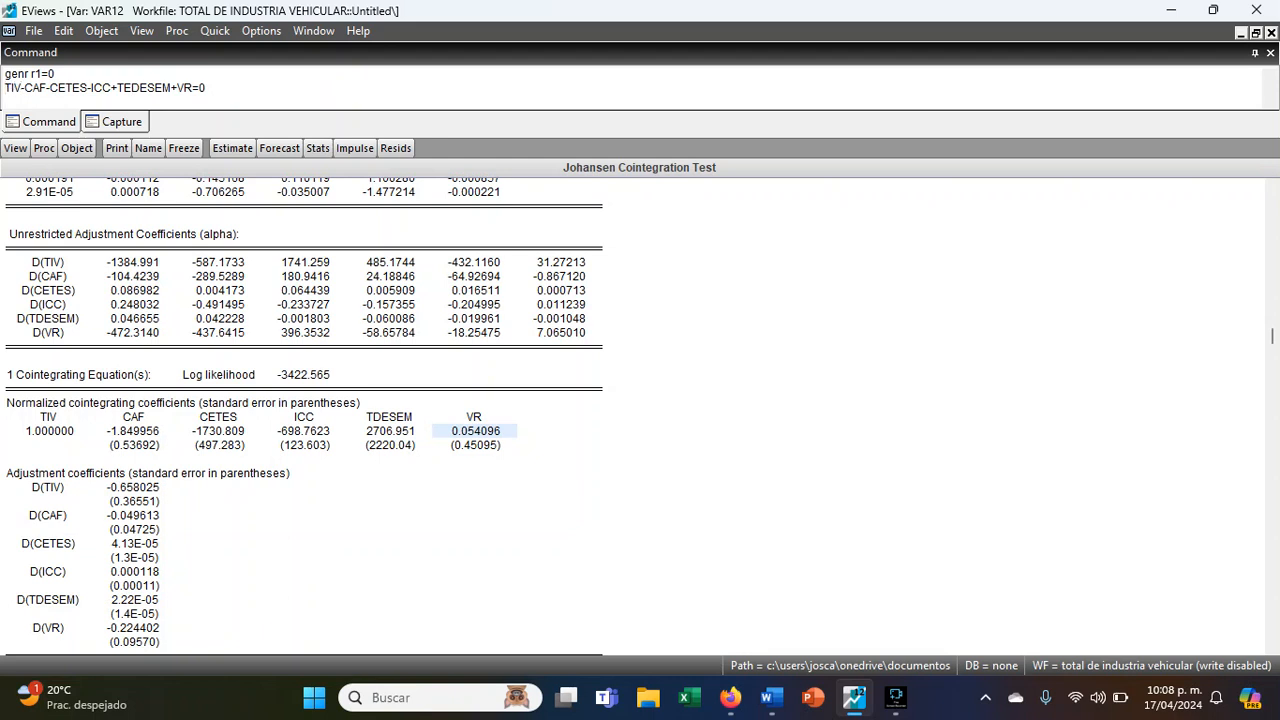
- Replace the command text with the relation solved for TIV, entered as TIV=CAF+CETES+ICC-TEDESE,-VR
key("ctrl+z")
key("BackSpace")
key("Up")
key("Down")
key("Down")
key("Down")
key("Down")
key("Down")
type("TIV=")
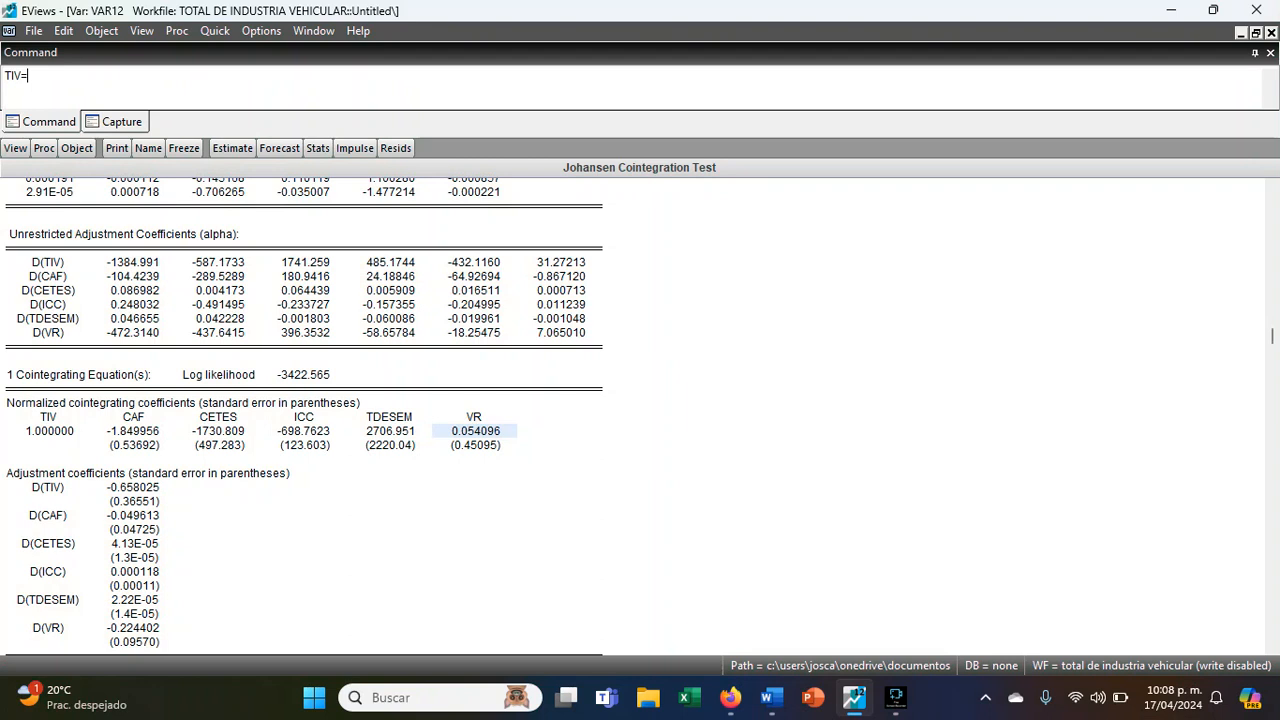
type("CAF+CETES")
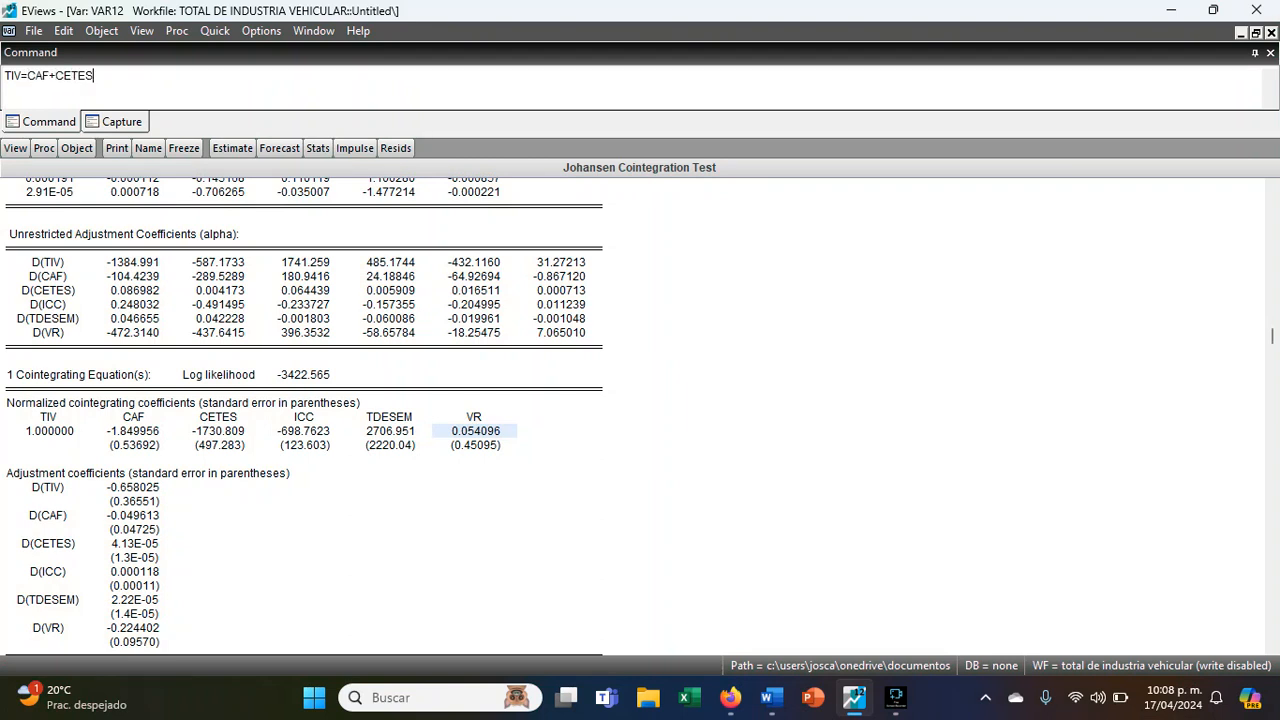
type("+ICC-TEDESE,-VR")
key("Return")
- Review the TIV equation term by term, covering CAF, CETES, ICC and the unemployment rate
left_click(17, 76)
double_click(145, 75)
left_click(195, 75)
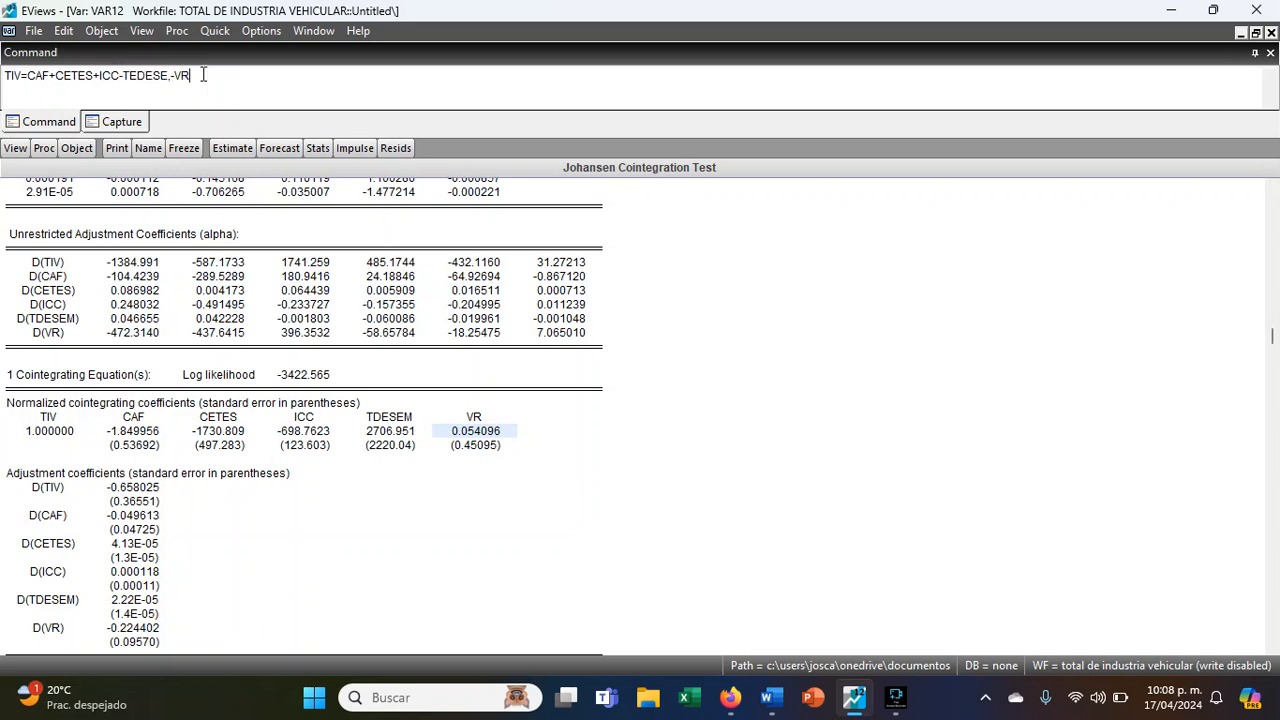
key("Left")
key("Left")
key("Left")
left_click_drag(206, 80, 1, 80)
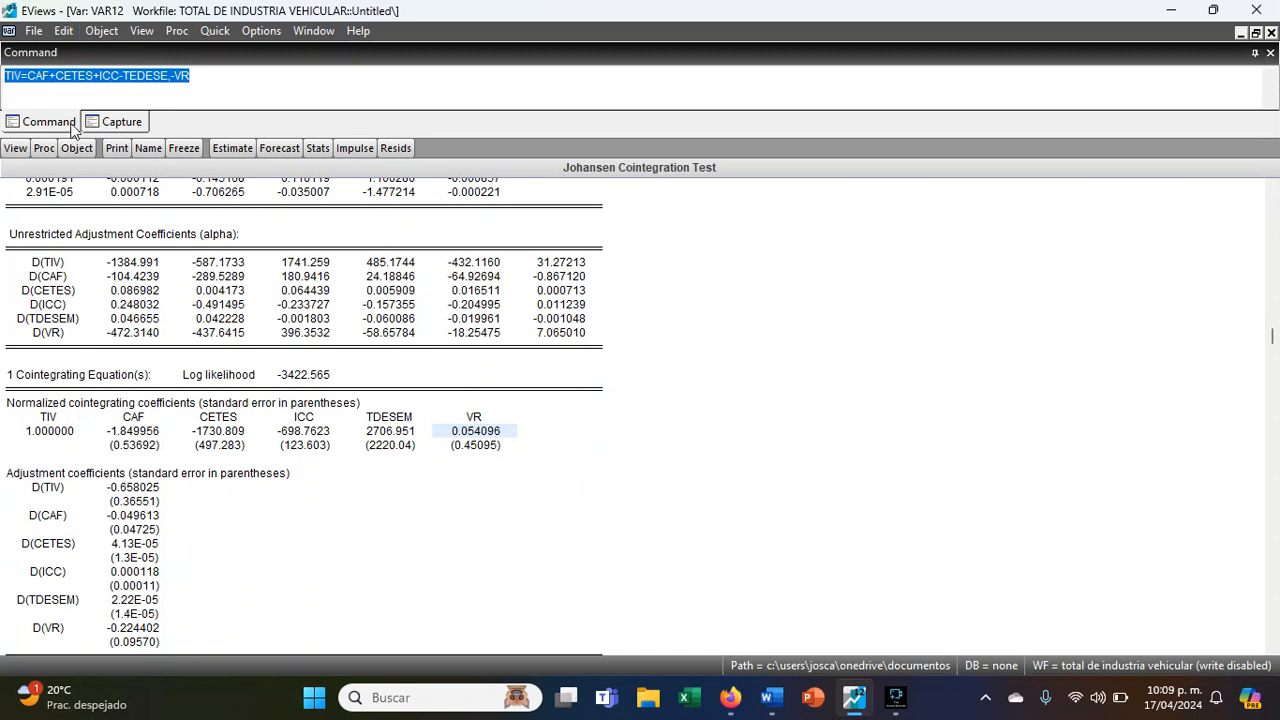
left_click(21, 80)
left_click_drag(27, 76, 119, 76)
double_click(74, 76)
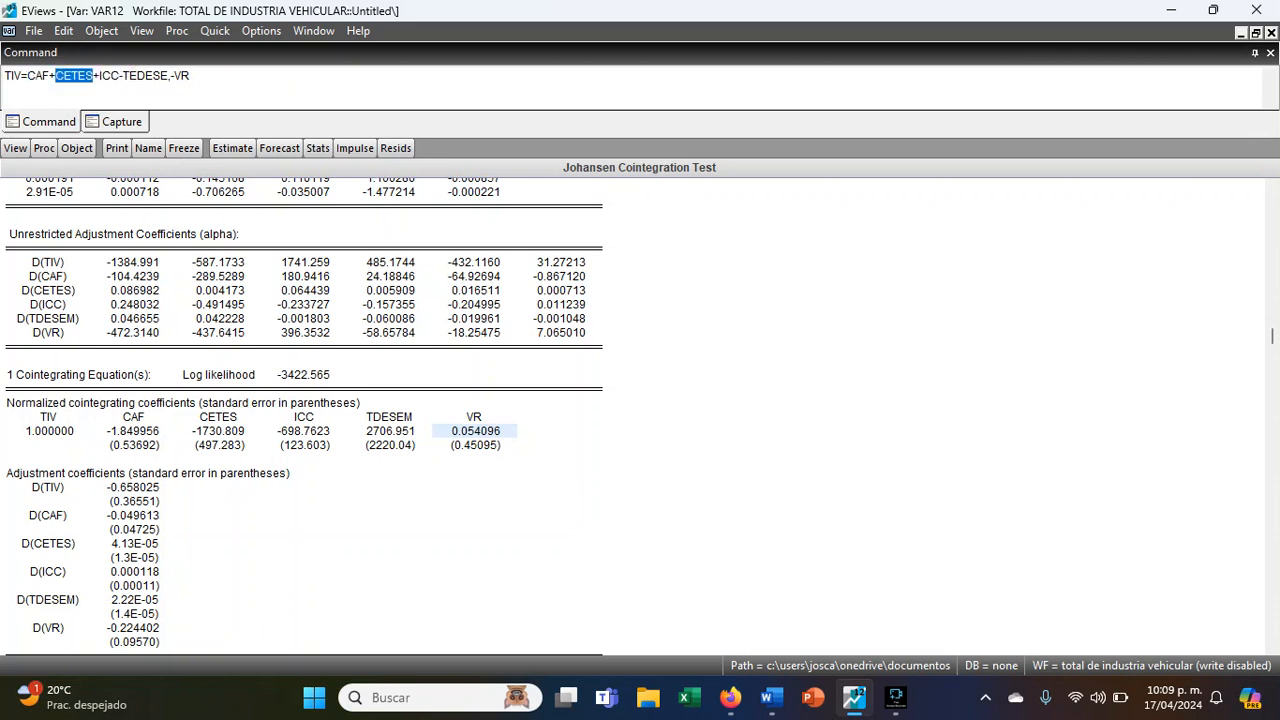
double_click(109, 76)
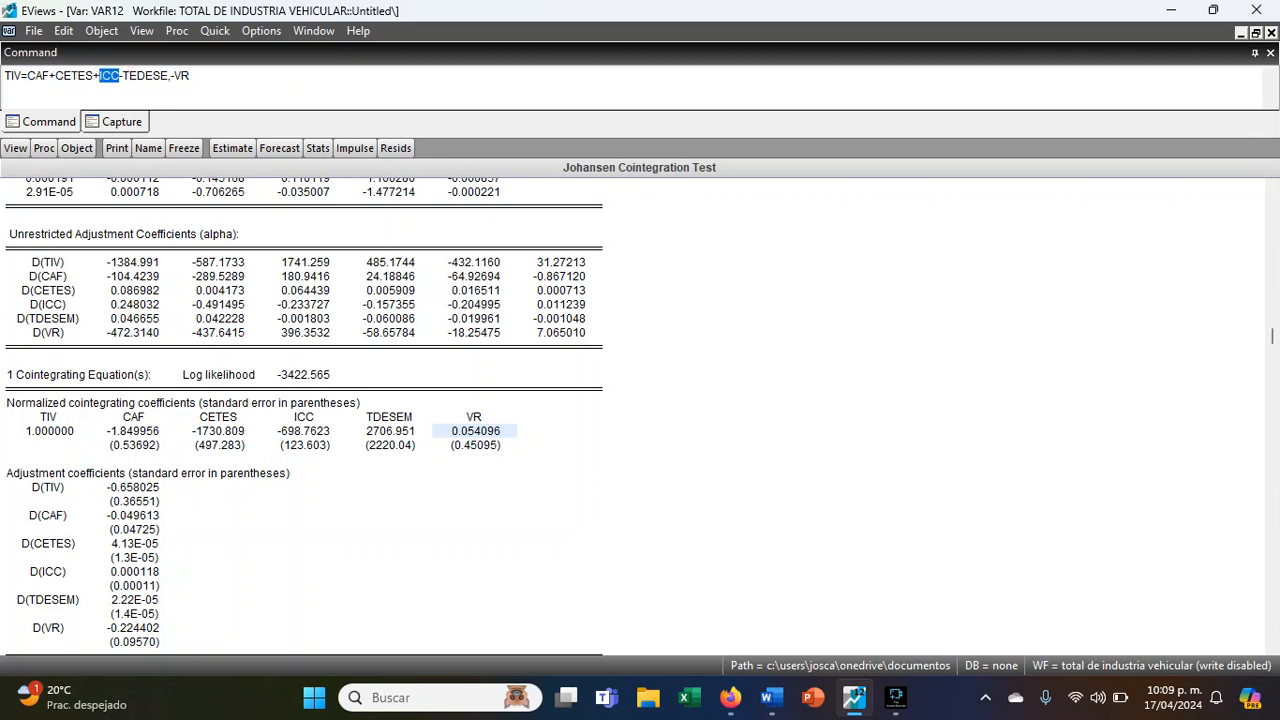
double_click(37, 76)
double_click(145, 75)
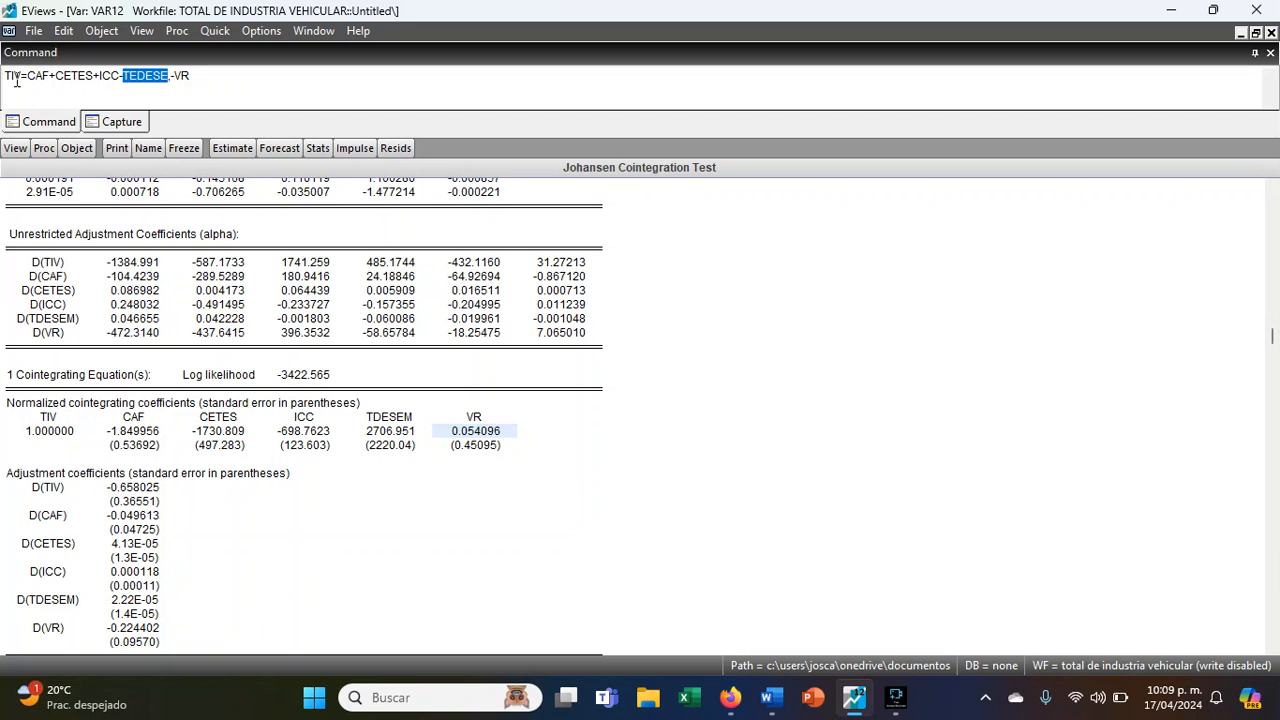
- Correct the equation to TIV=CAF+CETES+ICC-TEDESEM-VR by removing the stray comma and completing the unemployment variable's name
left_click_drag(190, 75, 170, 75)
left_click(170, 75)
key("BackSpace")
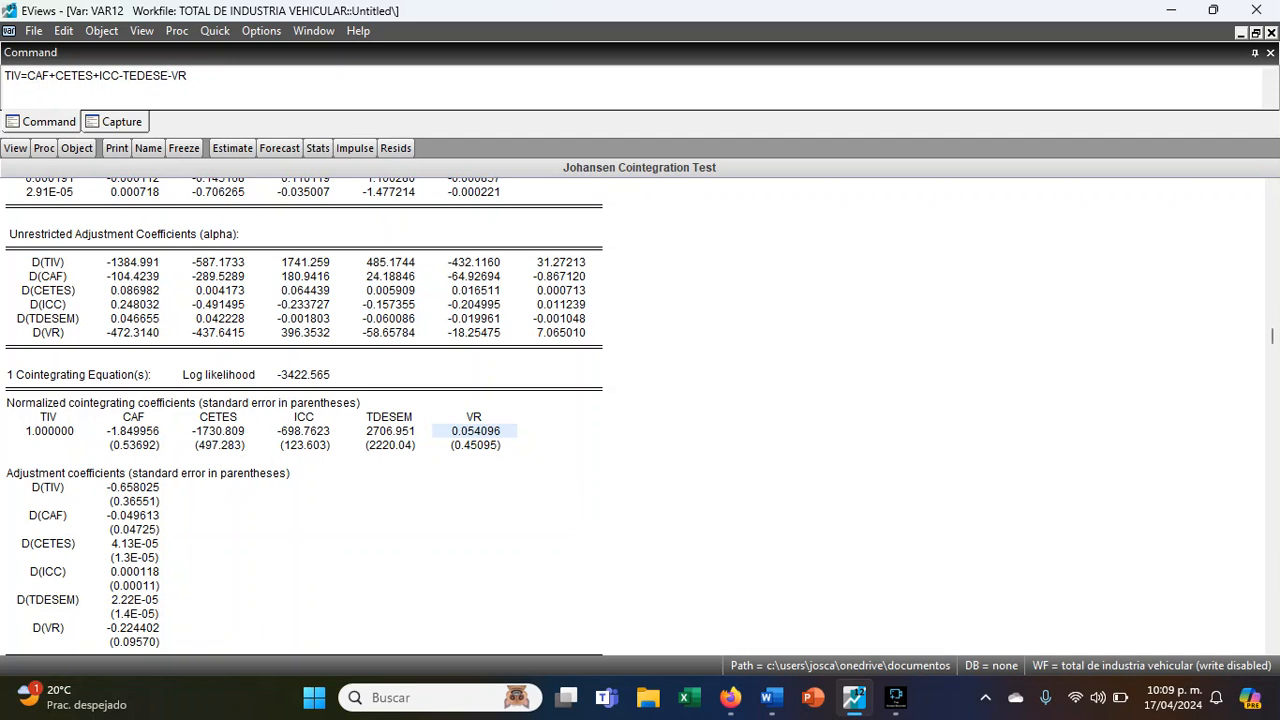
type("M")
- Examine the relationship between TIV and VR in the corrected equation, then the equation as a whole
left_click_drag(21, 76, 14, 76)
left_click_drag(196, 76, 183, 77)
left_click(187, 78)
double_click(185, 78)
double_click(12, 75)
left_click(248, 82)
double_click(12, 76)
left_click(210, 76)
left_click_drag(10, 80, 207, 79)
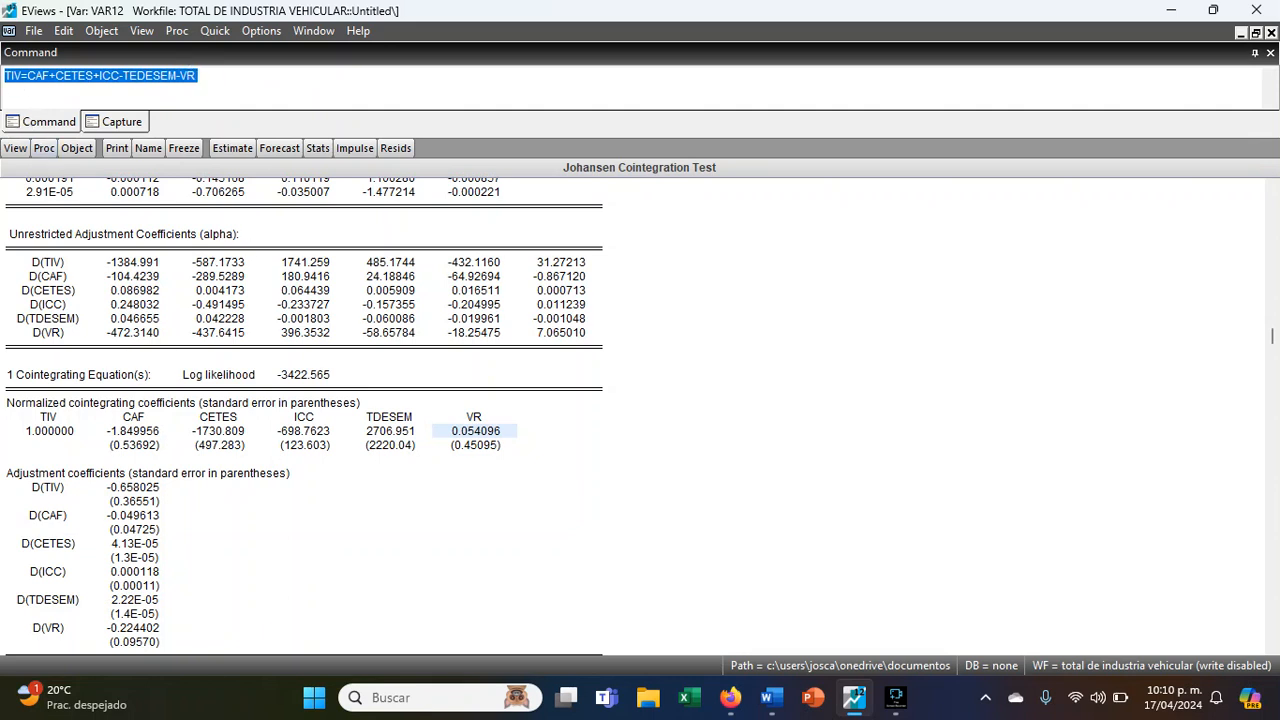
key("Return")
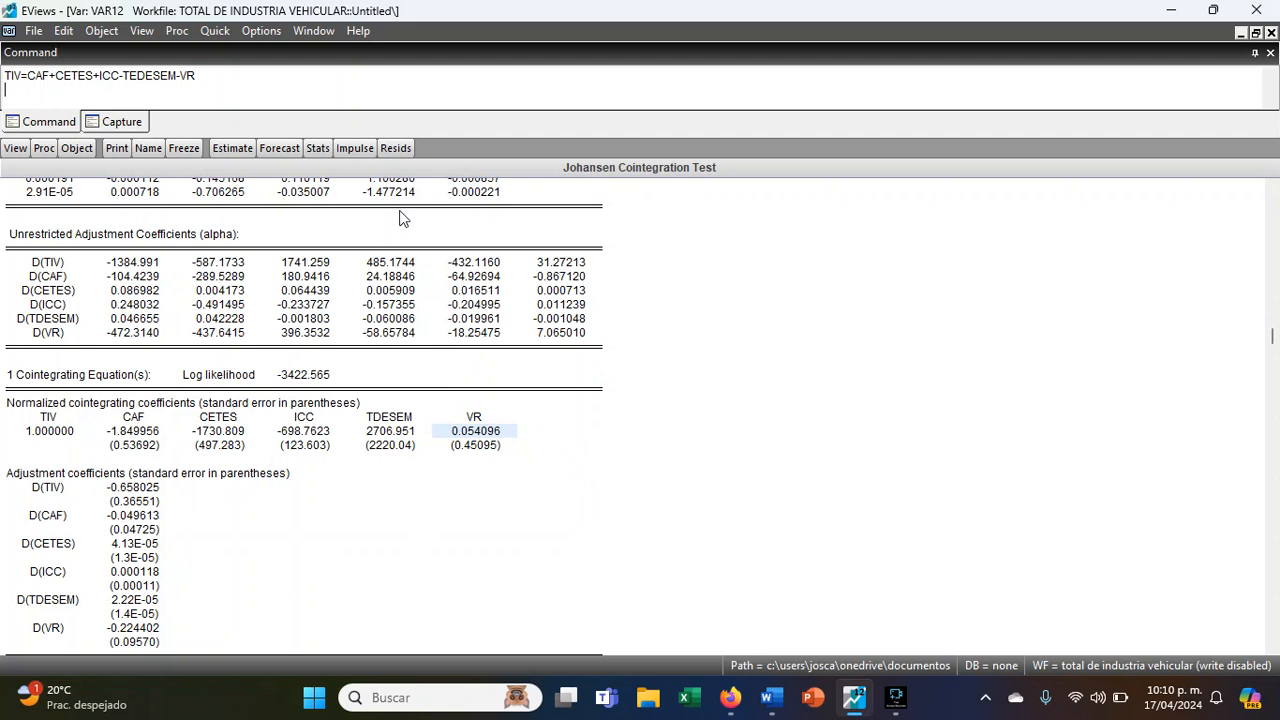
- Compare the TIV equation with the one-cointegrating-equation heading and its log likelihood in the Johansen output
double_click(14, 76)
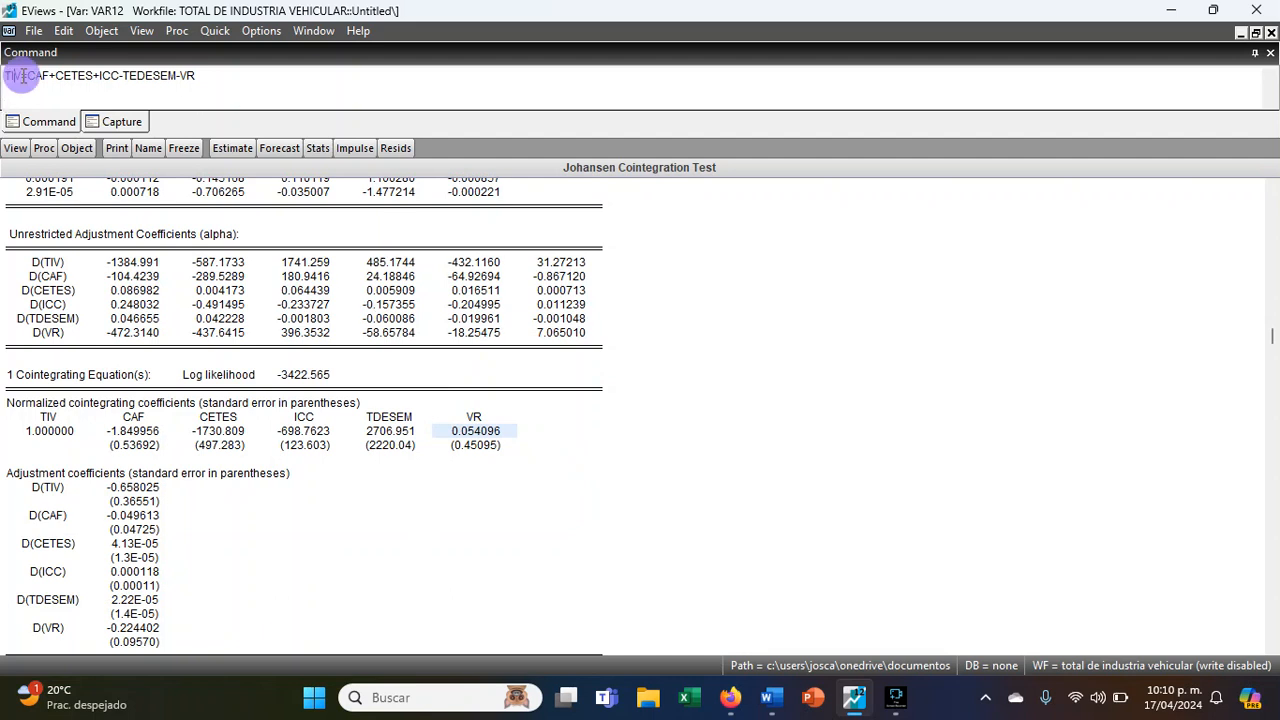
left_click_drag(20, 76, 198, 76)
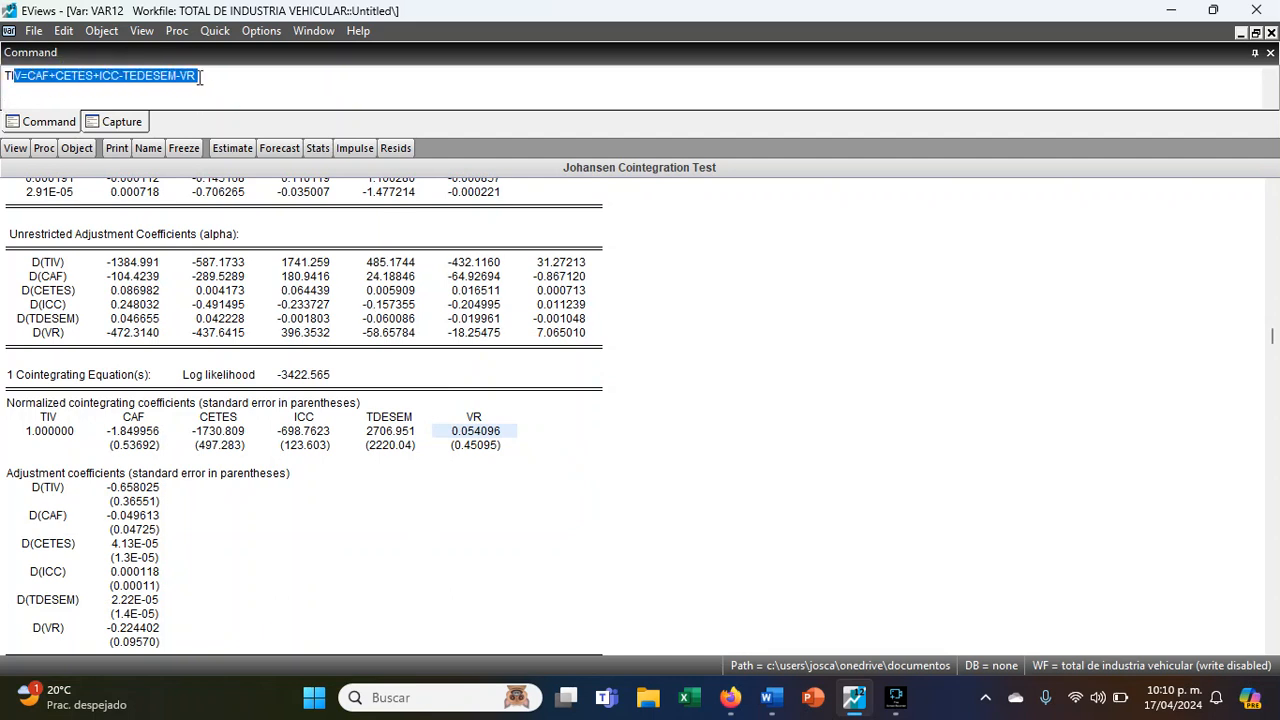
left_click(190, 88)
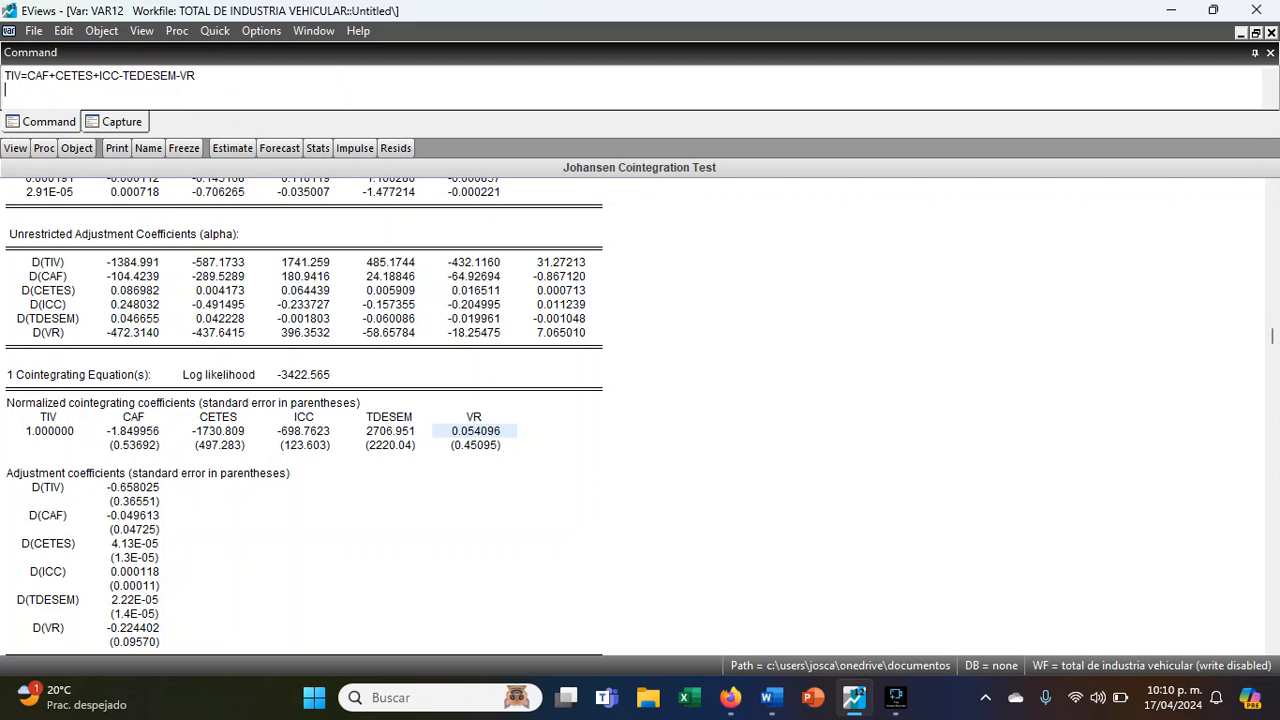
left_click_drag(345, 378, 35, 388)
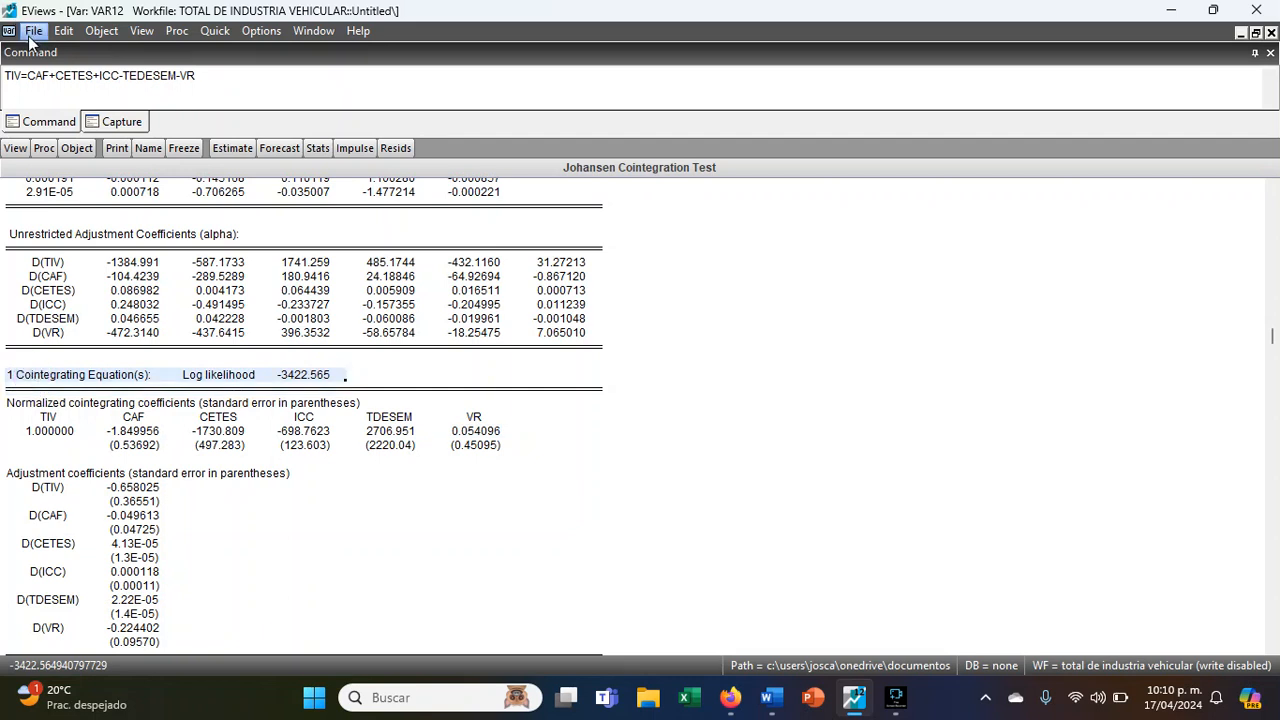
left_click_drag(6, 75, 197, 76)
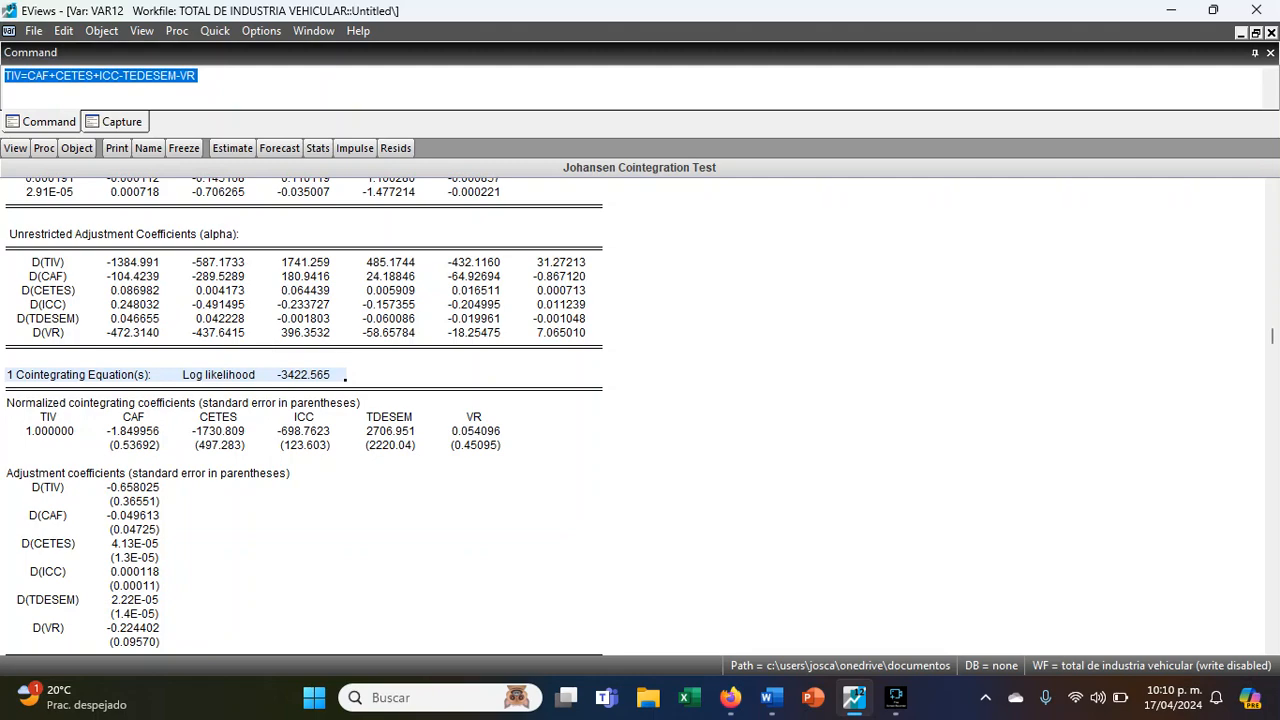
- Return to the cointegration rank tests and restore the VAR window down from its maximized size
scroll(245, 292, "up", 4)
scroll(731, 531, "up", 7)
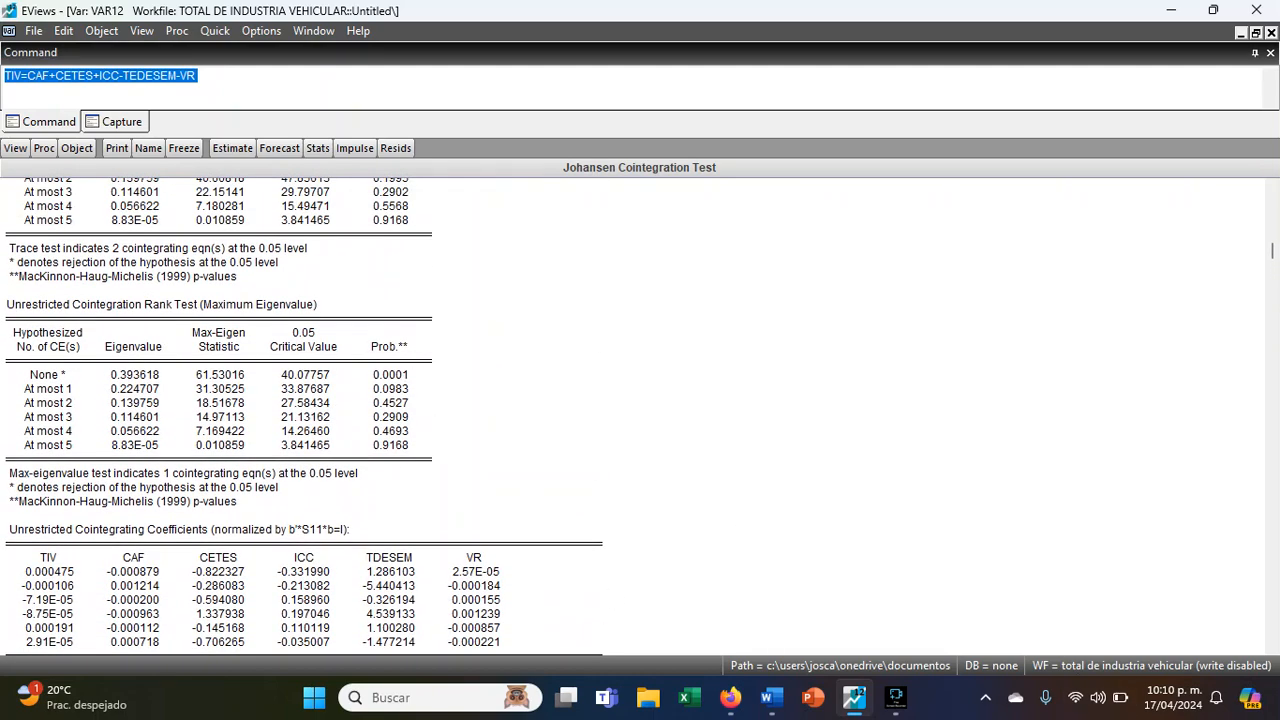
left_click(1256, 32)
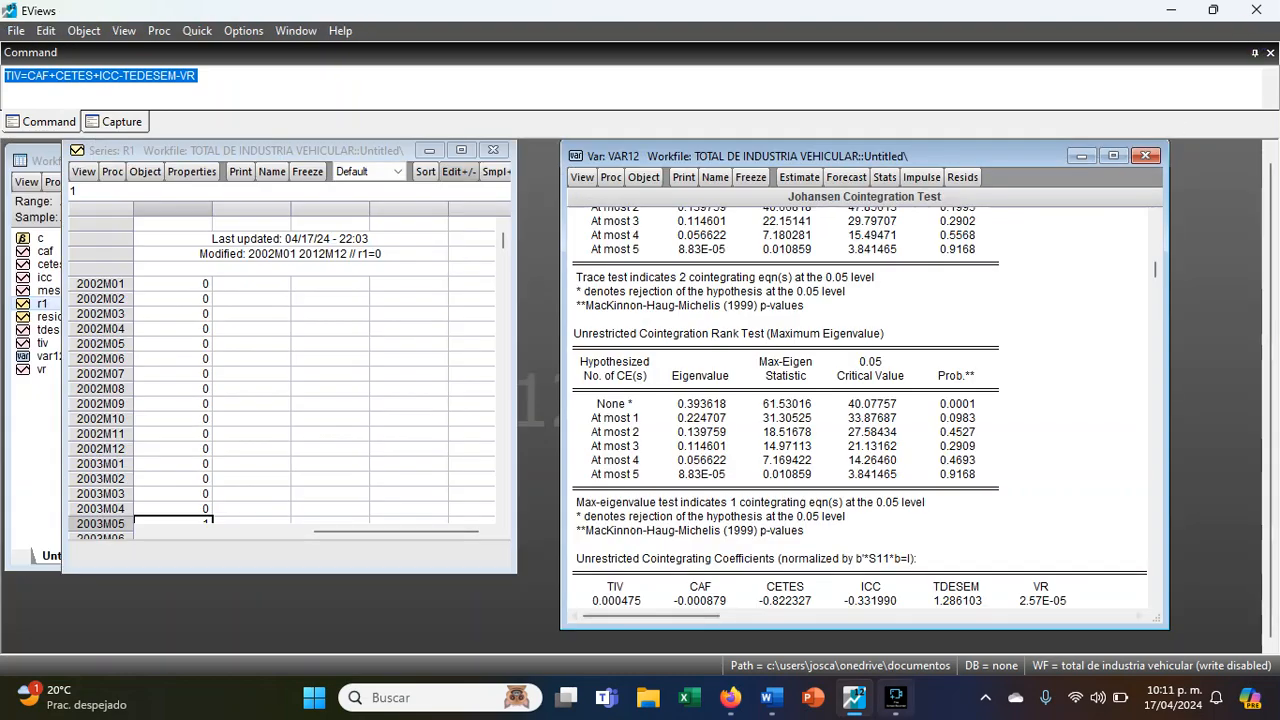